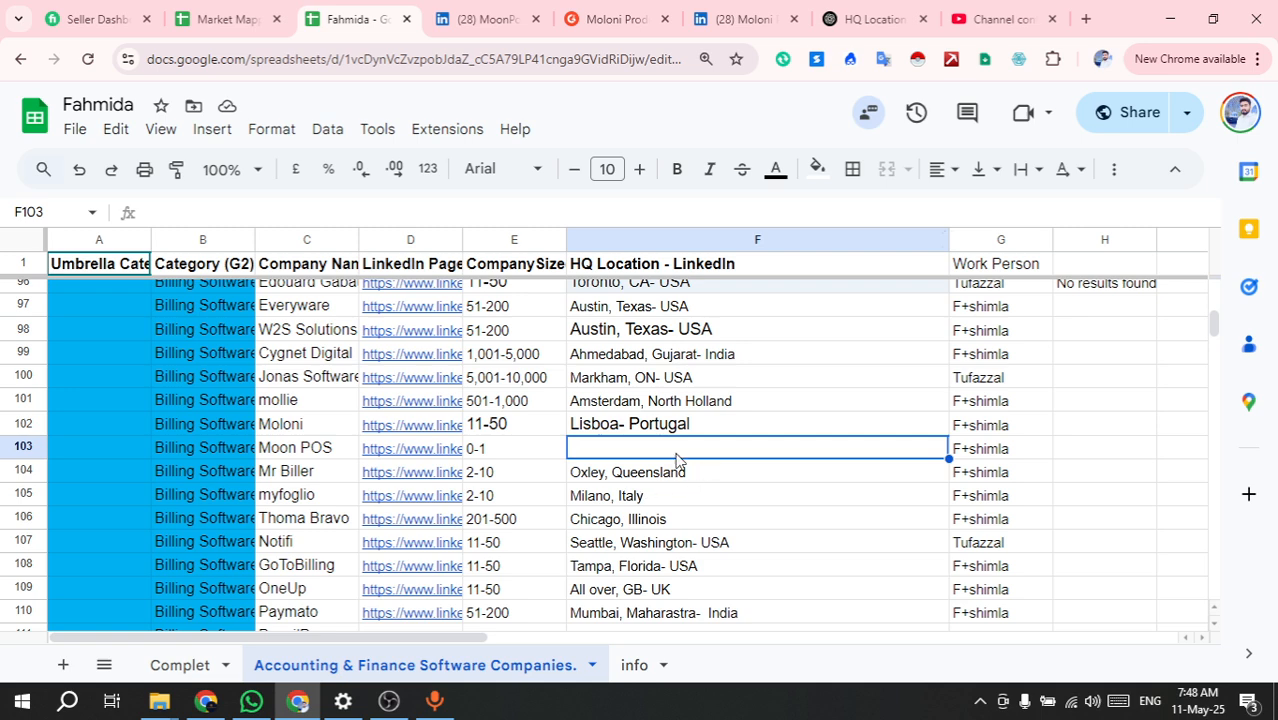
Check the HQ location entries for Moloni, Moon POS, Mr Biller and myfoglio in the companies sheet
{"action": "left_click", "coordinate": [313, 450]}
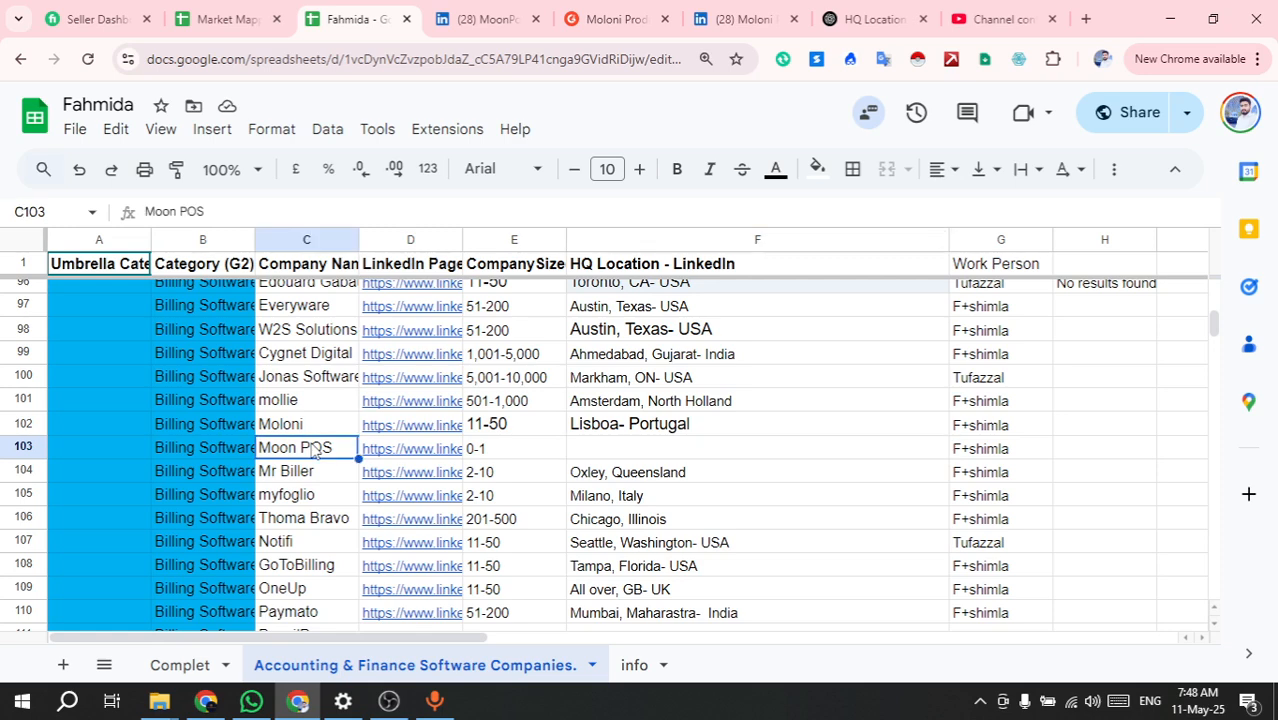
{"action": "left_click", "coordinate": [699, 428]}
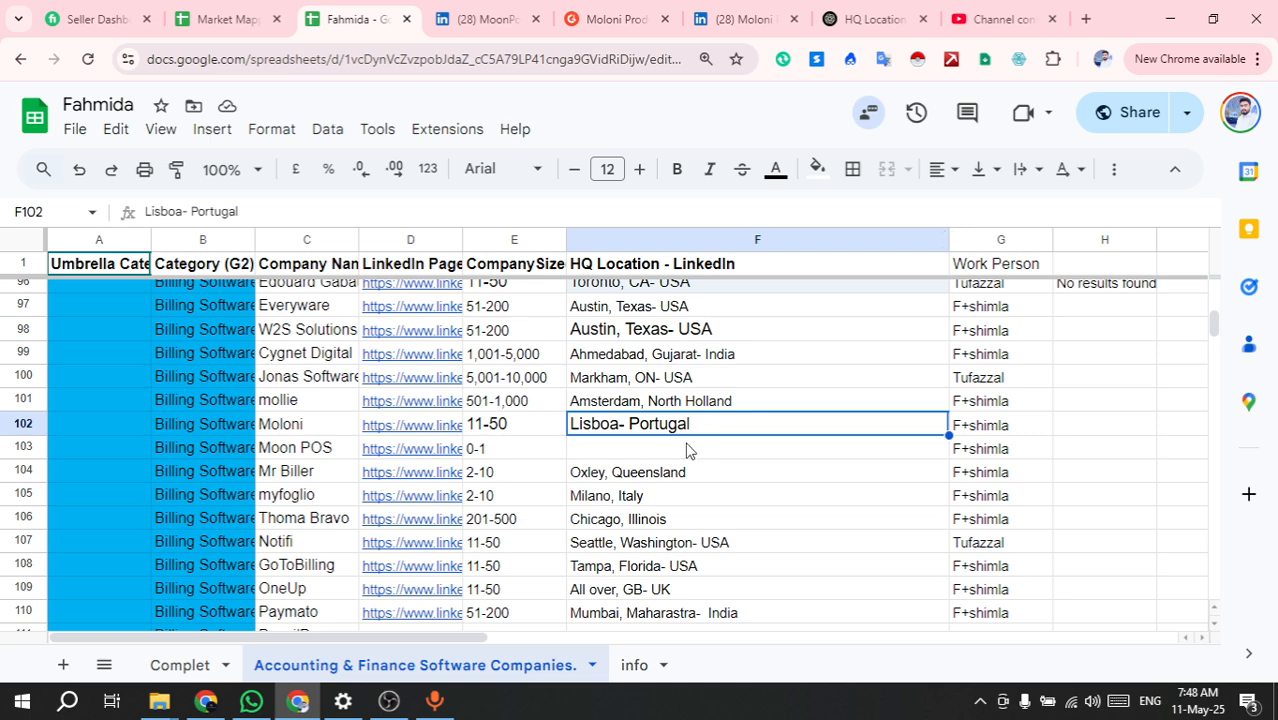
{"action": "left_click", "coordinate": [679, 476]}
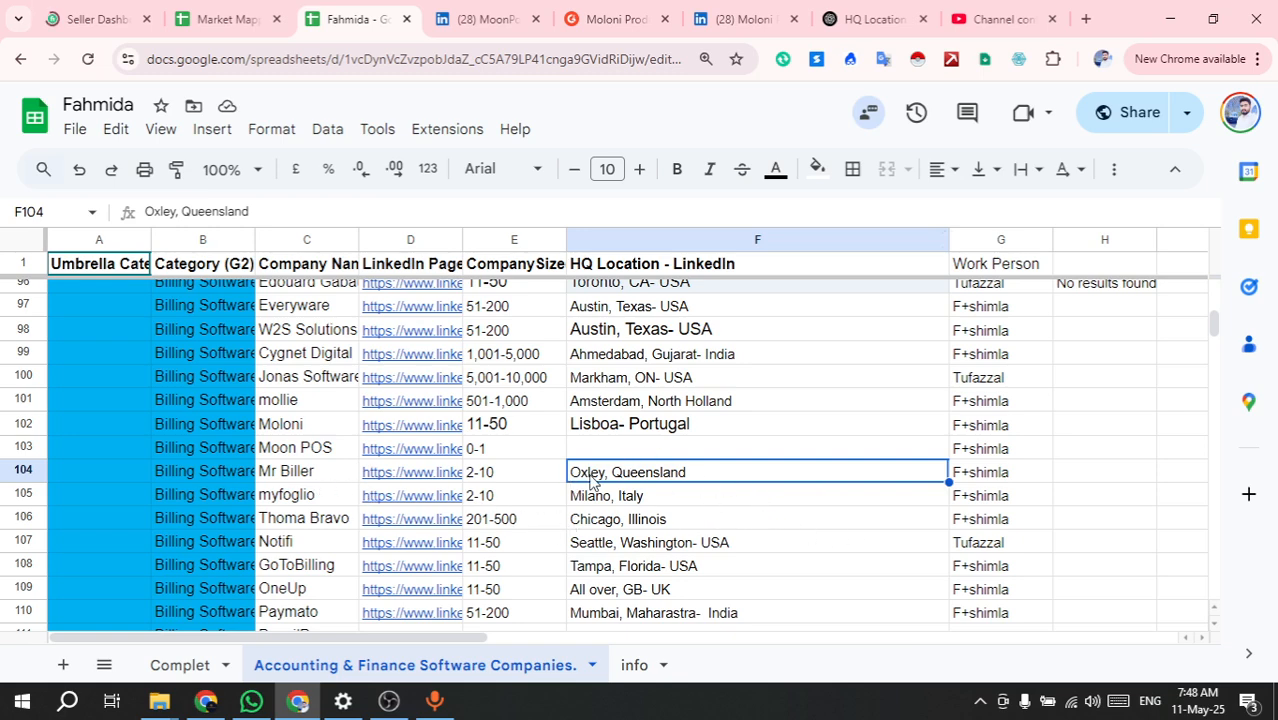
{"action": "left_click", "coordinate": [727, 497]}
{"action": "left_click", "coordinate": [595, 477]}
Open Mr Biller's LinkedIn page from its link in row 104 and close the old MoonPos tab
{"action": "mouse_move", "coordinate": [421, 485]}
{"action": "mouse_move", "coordinate": [463, 452]}
{"action": "left_click", "coordinate": [424, 478]}
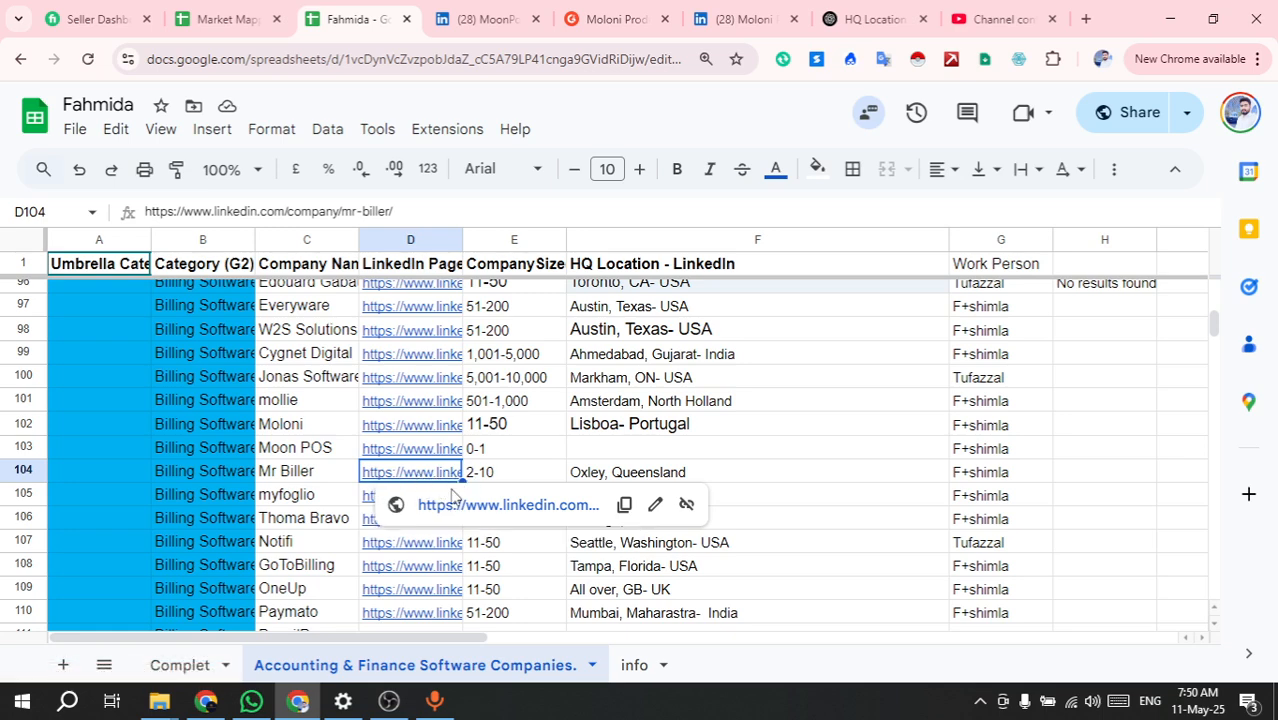
{"action": "left_click", "coordinate": [503, 505]}
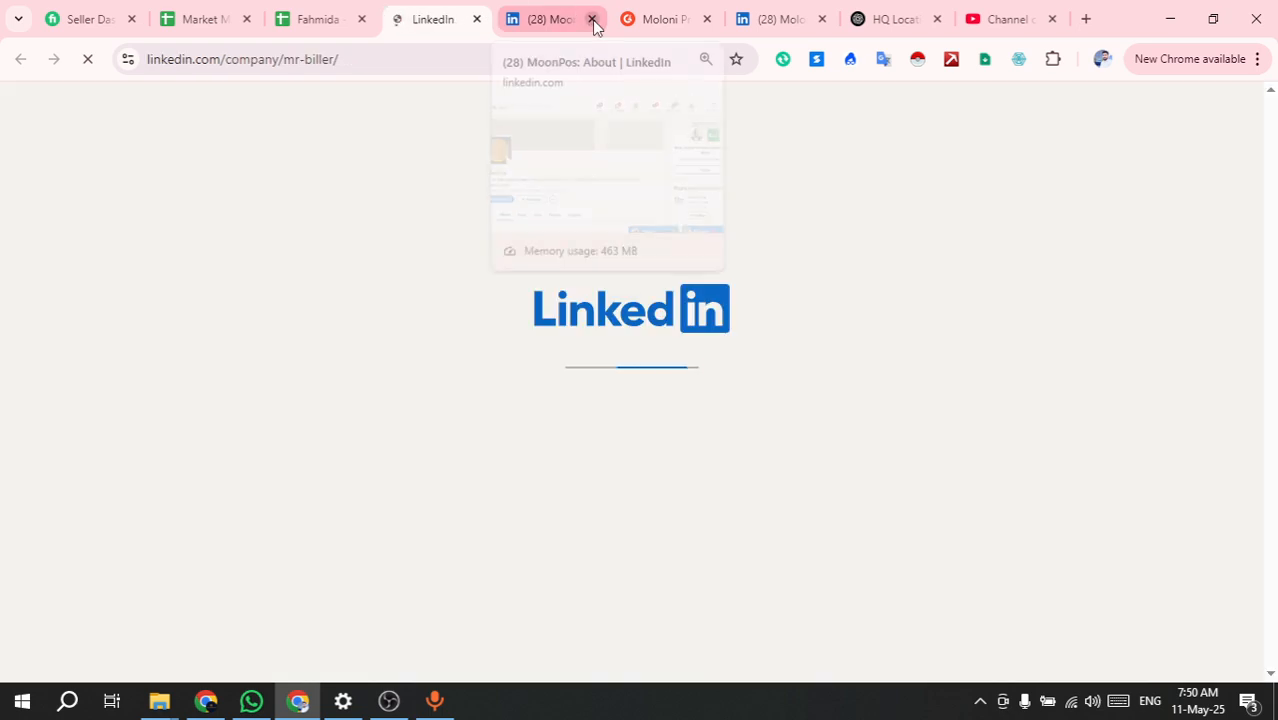
{"action": "left_click", "coordinate": [591, 18]}
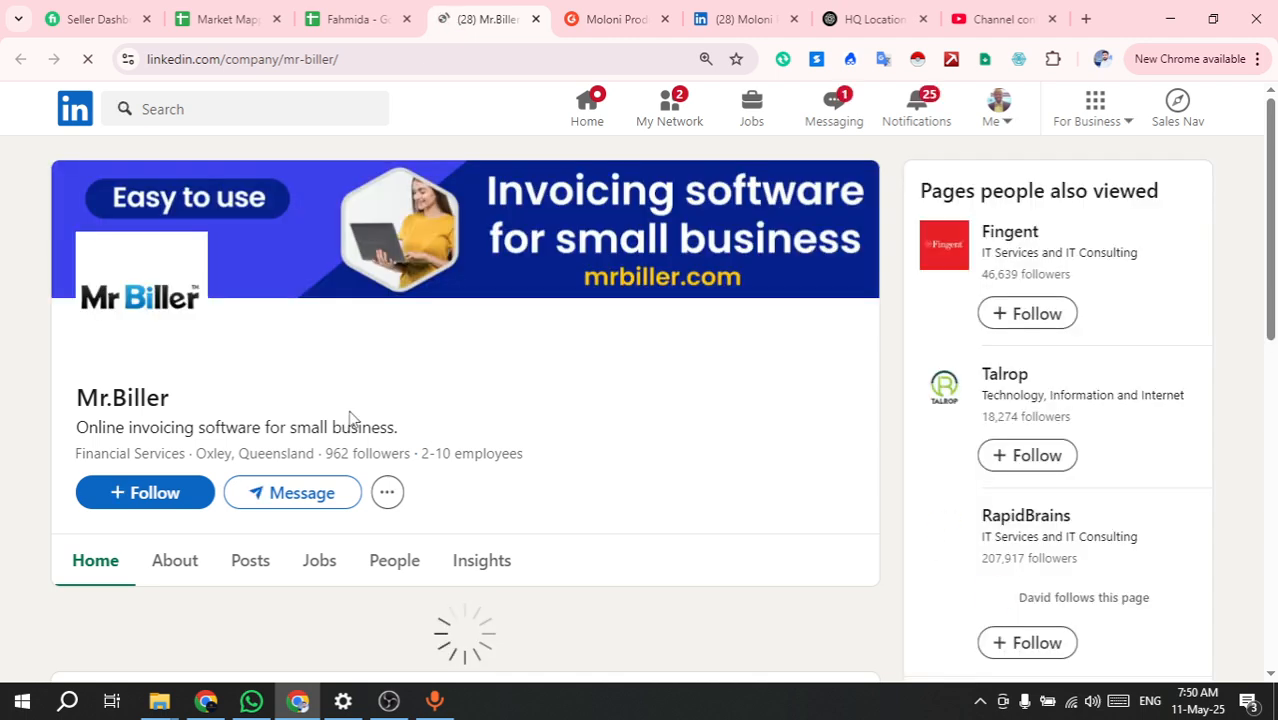
Open Mr.Biller's About section on LinkedIn and highlight the full headquarters text in the overview
{"action": "scroll", "coordinate": [345, 421], "scroll_direction": "down", "scroll_amount": 1}
{"action": "scroll", "coordinate": [351, 421], "scroll_direction": "down", "scroll_amount": 1}
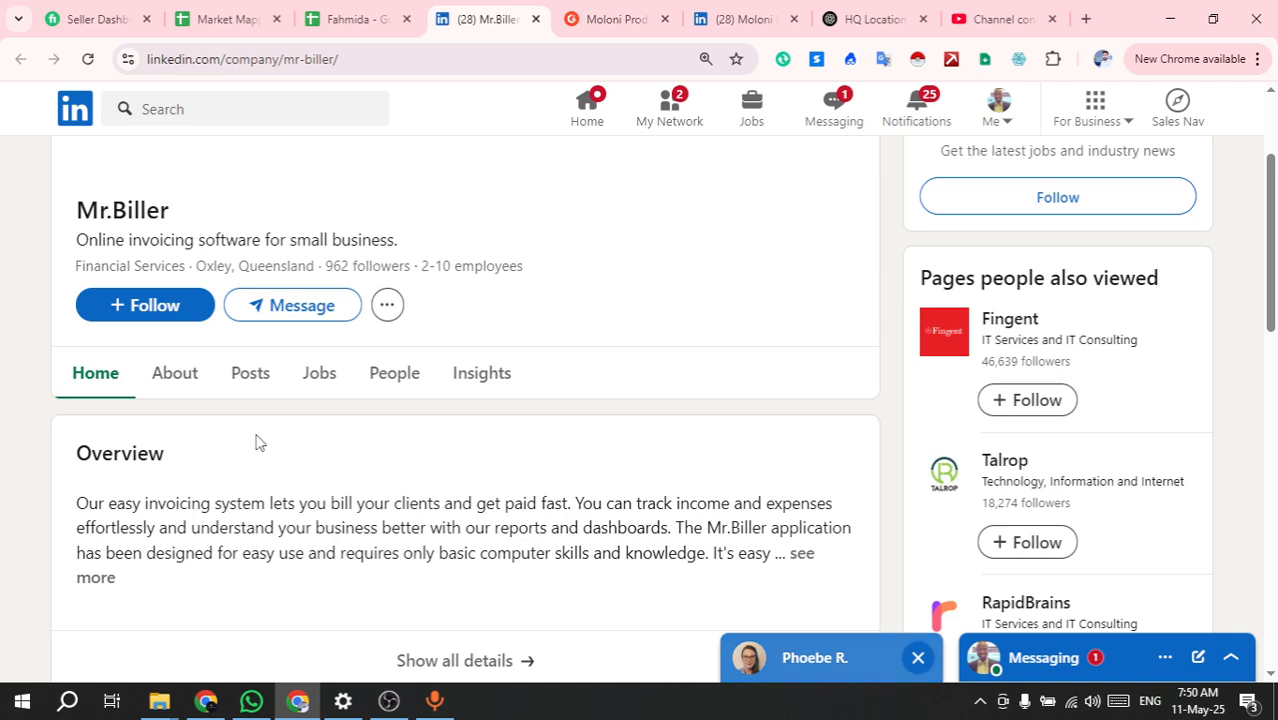
{"action": "scroll", "coordinate": [205, 340], "scroll_direction": "up", "scroll_amount": 2}
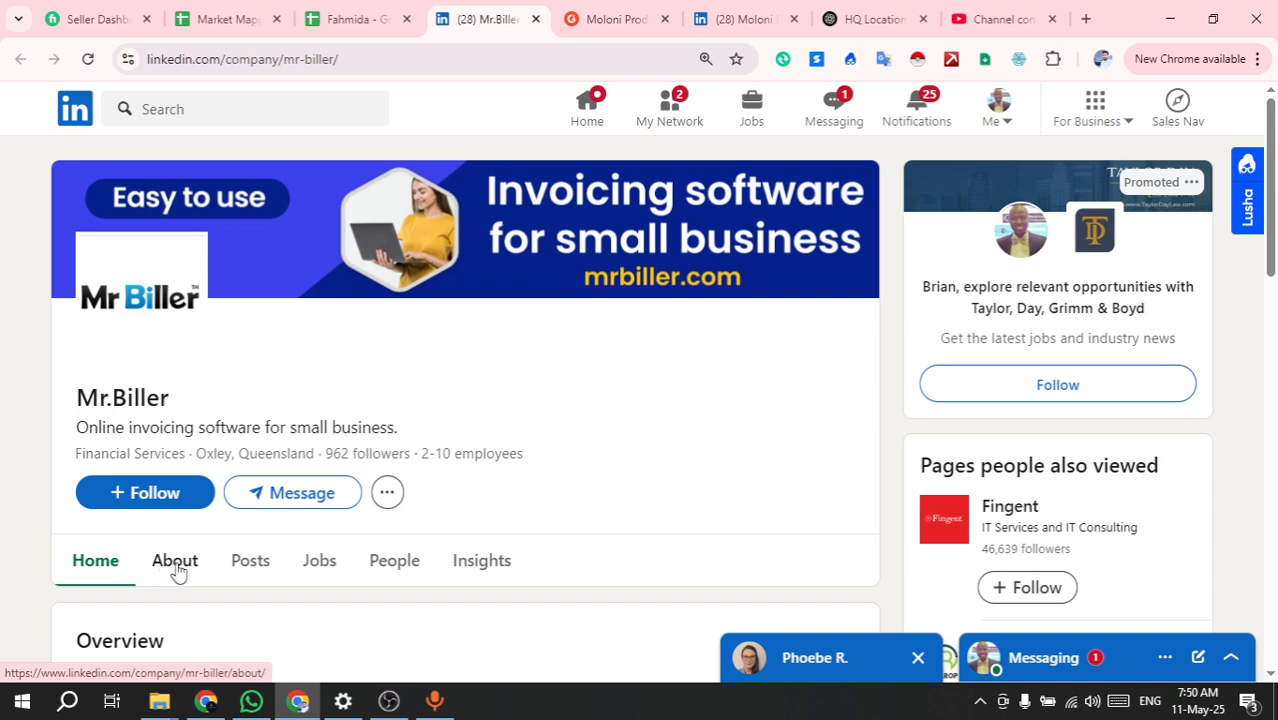
{"action": "scroll", "coordinate": [177, 571], "scroll_direction": "down", "scroll_amount": 1}
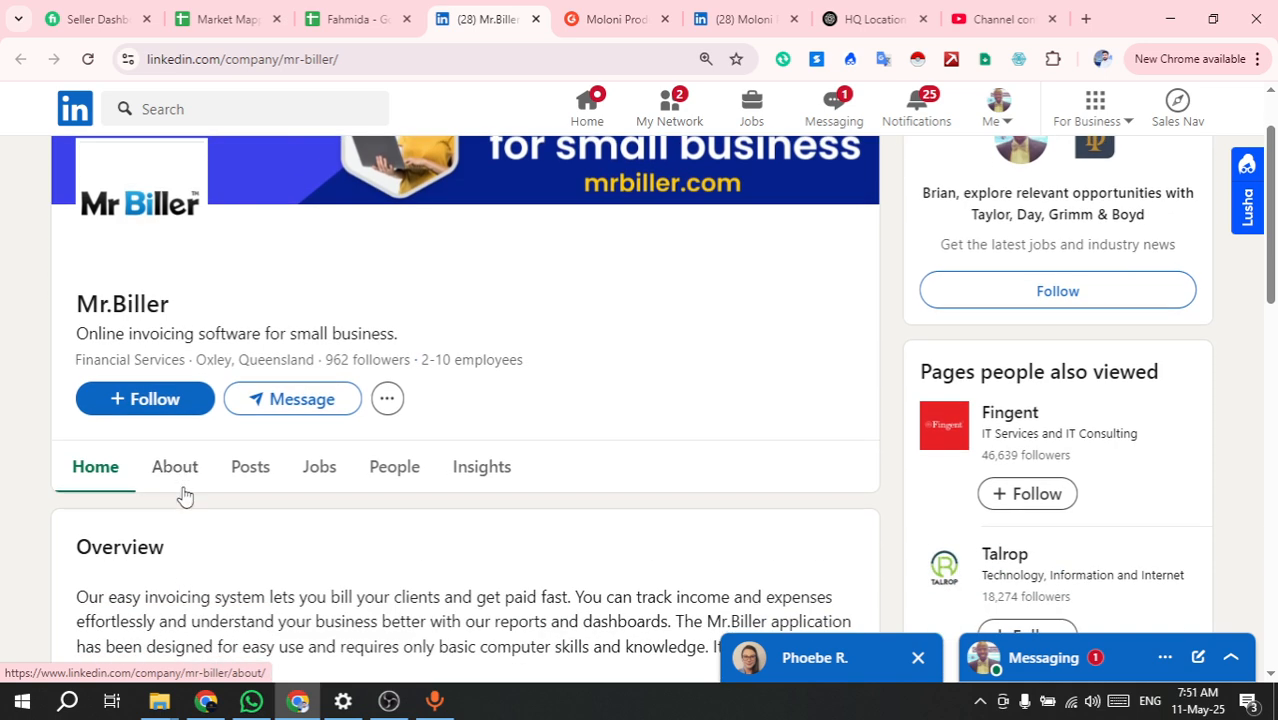
{"action": "left_click", "coordinate": [185, 476]}
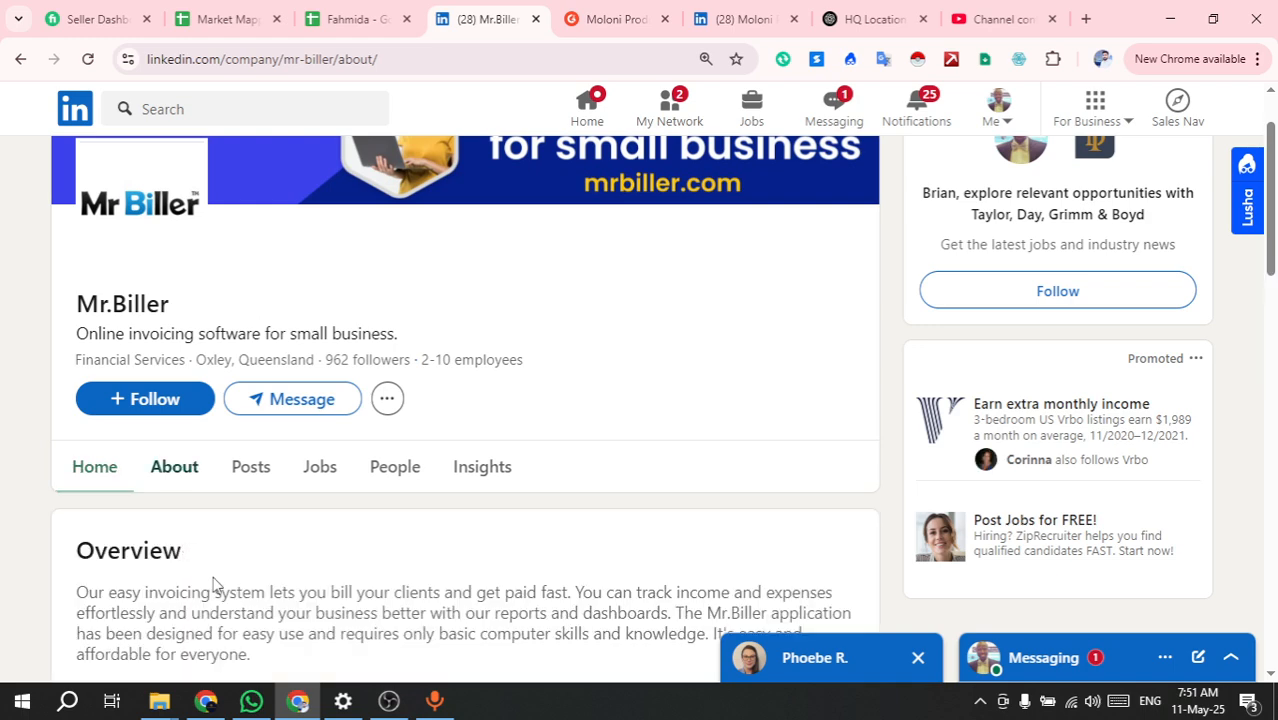
{"action": "scroll", "coordinate": [262, 565], "scroll_direction": "down", "scroll_amount": 5}
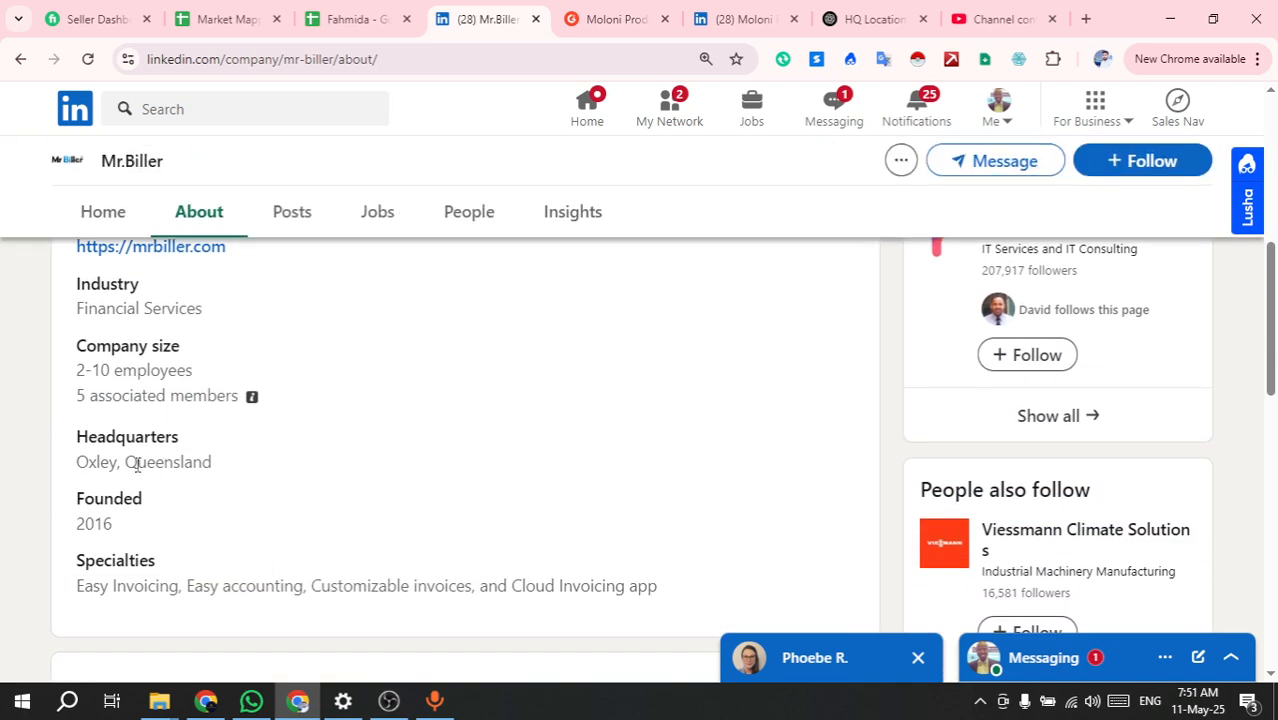
{"action": "double_click", "coordinate": [81, 463]}
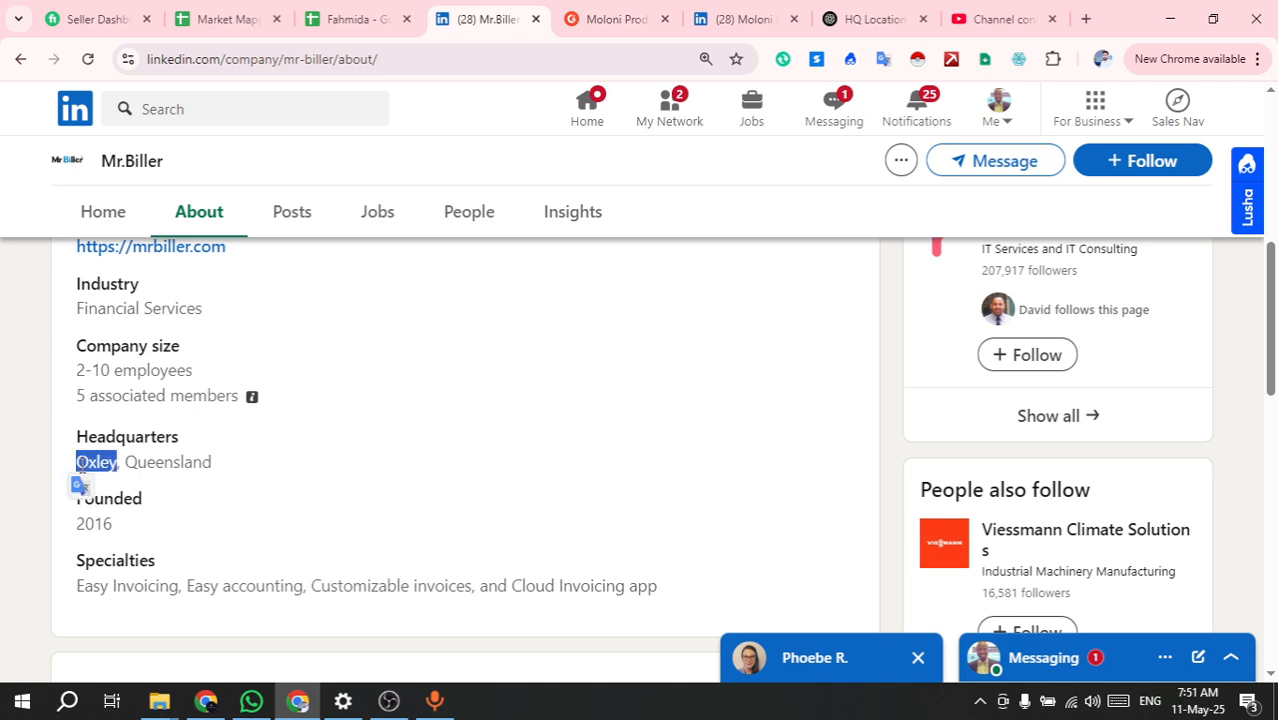
{"action": "double_click", "coordinate": [173, 462]}
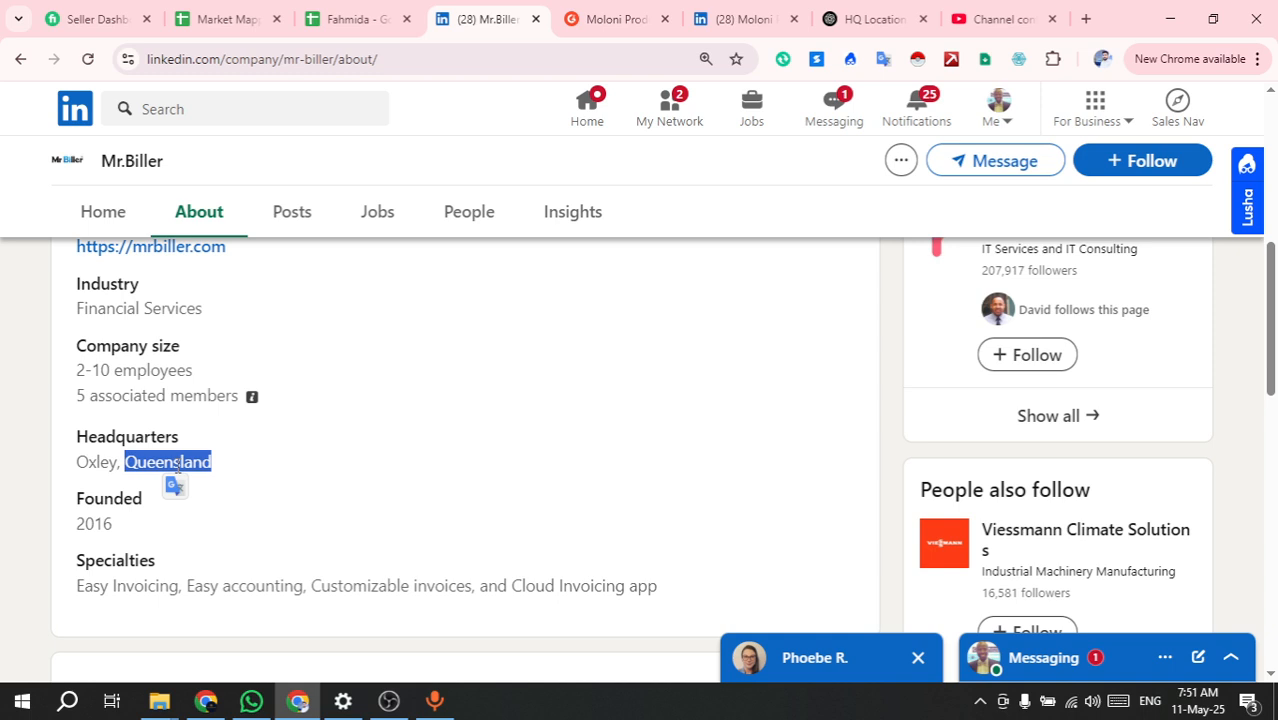
{"action": "left_click", "coordinate": [236, 497]}
{"action": "triple_click", "coordinate": [188, 463]}
Examine the Locations map in Mr.Biller's About section, including the Oxley and Kochi markers
{"action": "scroll", "coordinate": [300, 522], "scroll_direction": "down", "scroll_amount": 5}
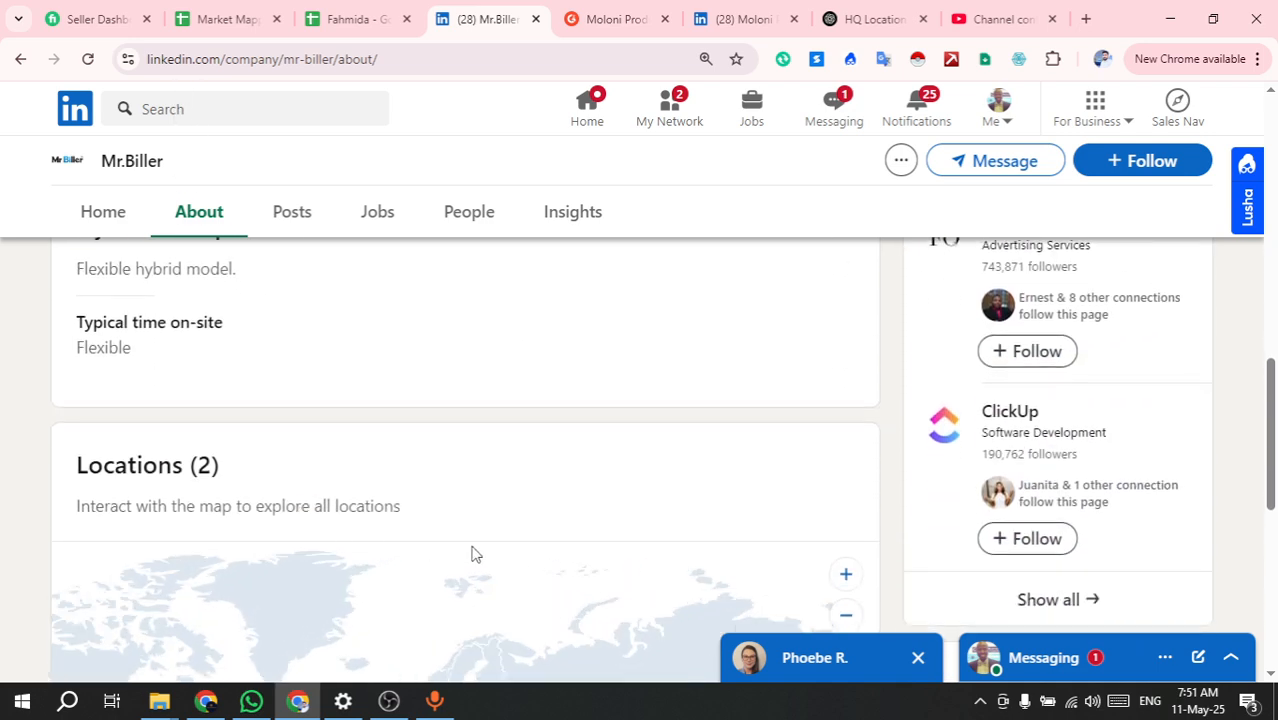
{"action": "scroll", "coordinate": [480, 433], "scroll_direction": "down", "scroll_amount": 1}
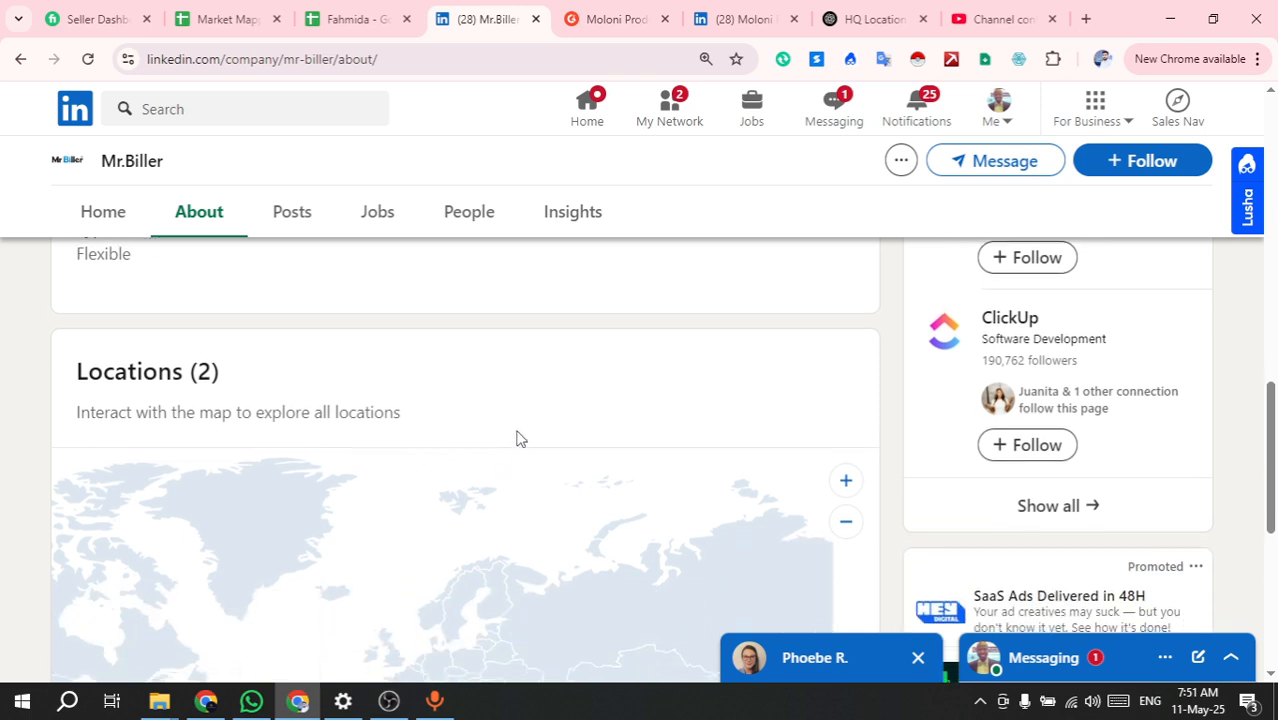
{"action": "scroll", "coordinate": [593, 290], "scroll_direction": "down", "scroll_amount": 2}
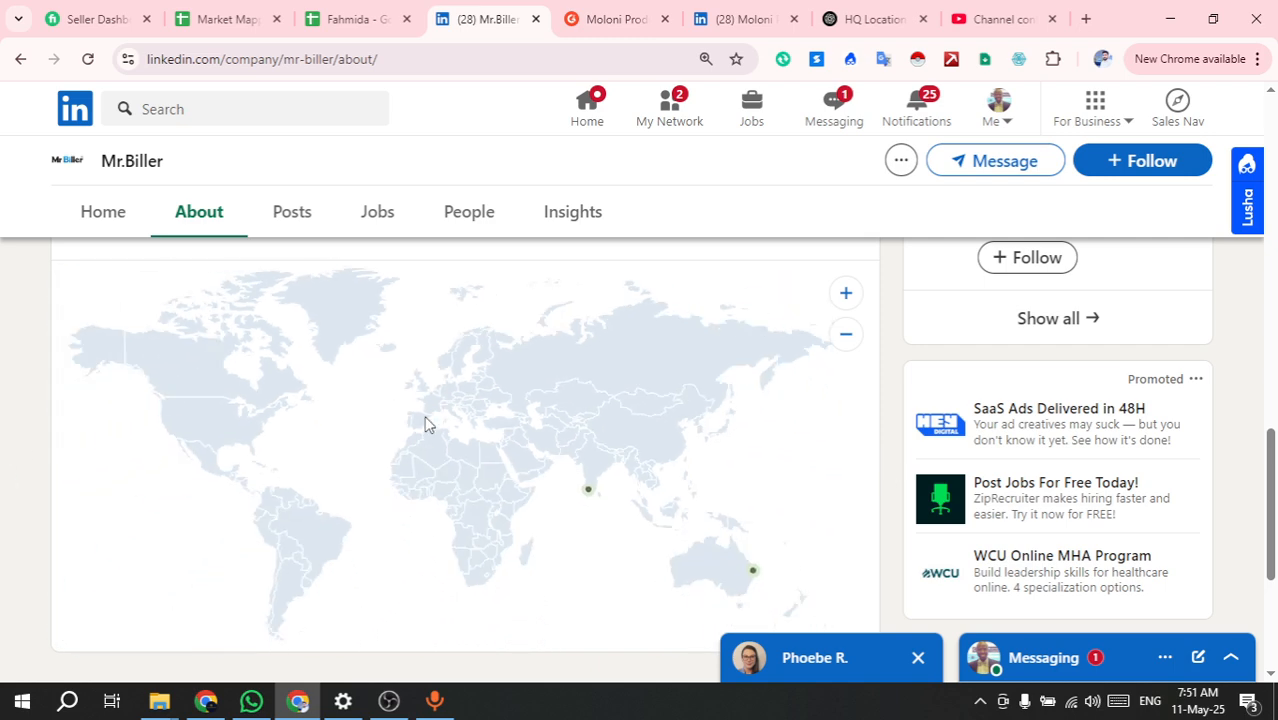
{"action": "scroll", "coordinate": [899, 395], "scroll_direction": "up", "scroll_amount": 2}
{"action": "scroll", "coordinate": [900, 394], "scroll_direction": "down", "scroll_amount": 2}
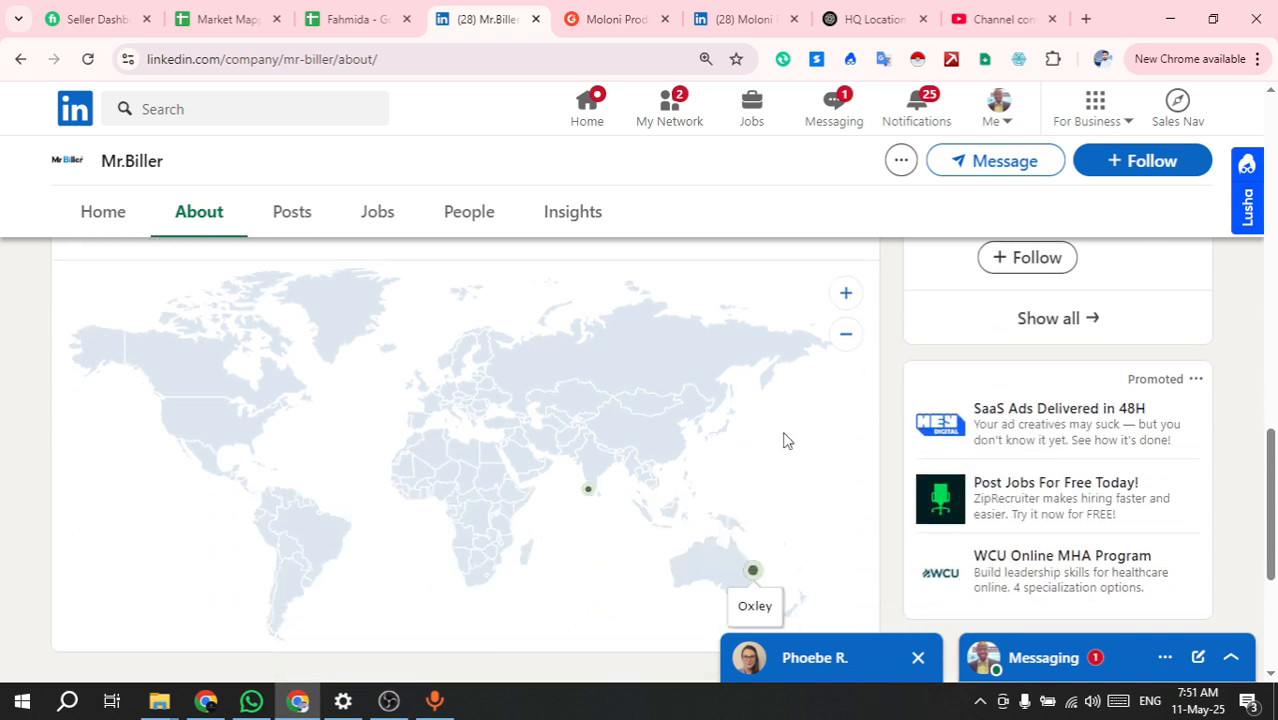
{"action": "scroll", "coordinate": [860, 452], "scroll_direction": "down", "scroll_amount": 2}
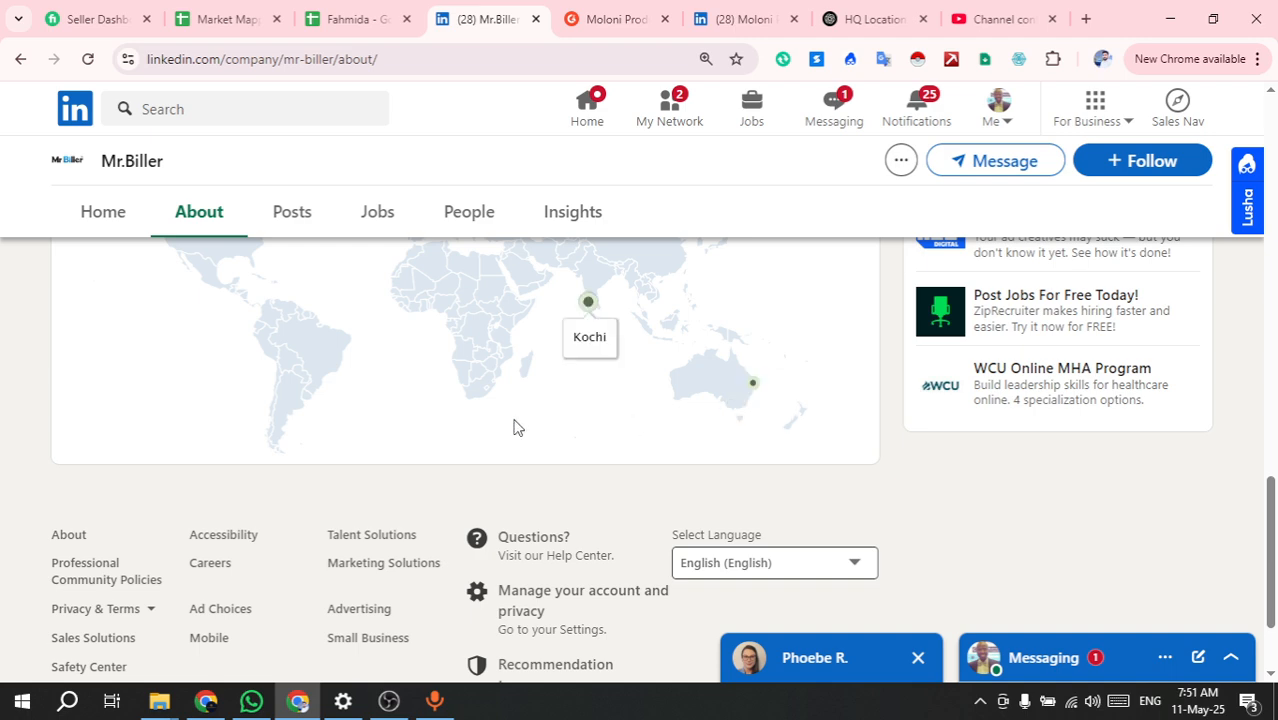
{"action": "scroll", "coordinate": [340, 510], "scroll_direction": "up", "scroll_amount": 4}
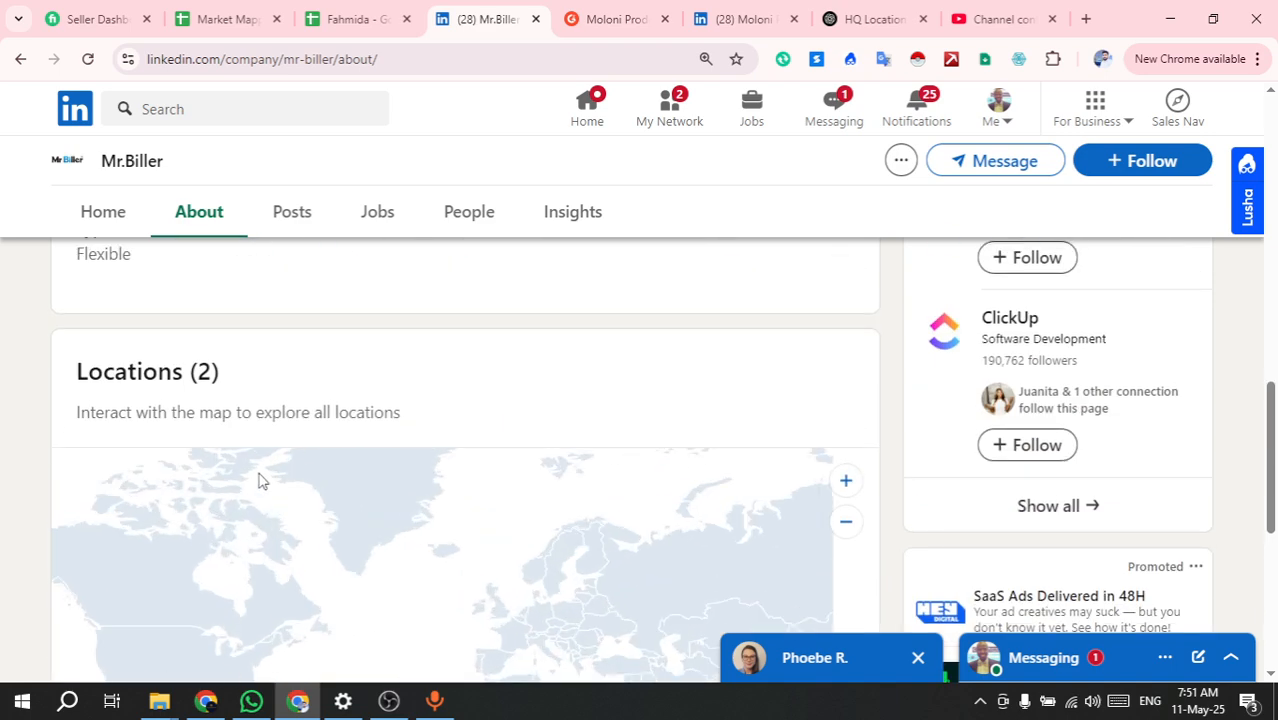
{"action": "scroll", "coordinate": [142, 355], "scroll_direction": "up", "scroll_amount": 4}
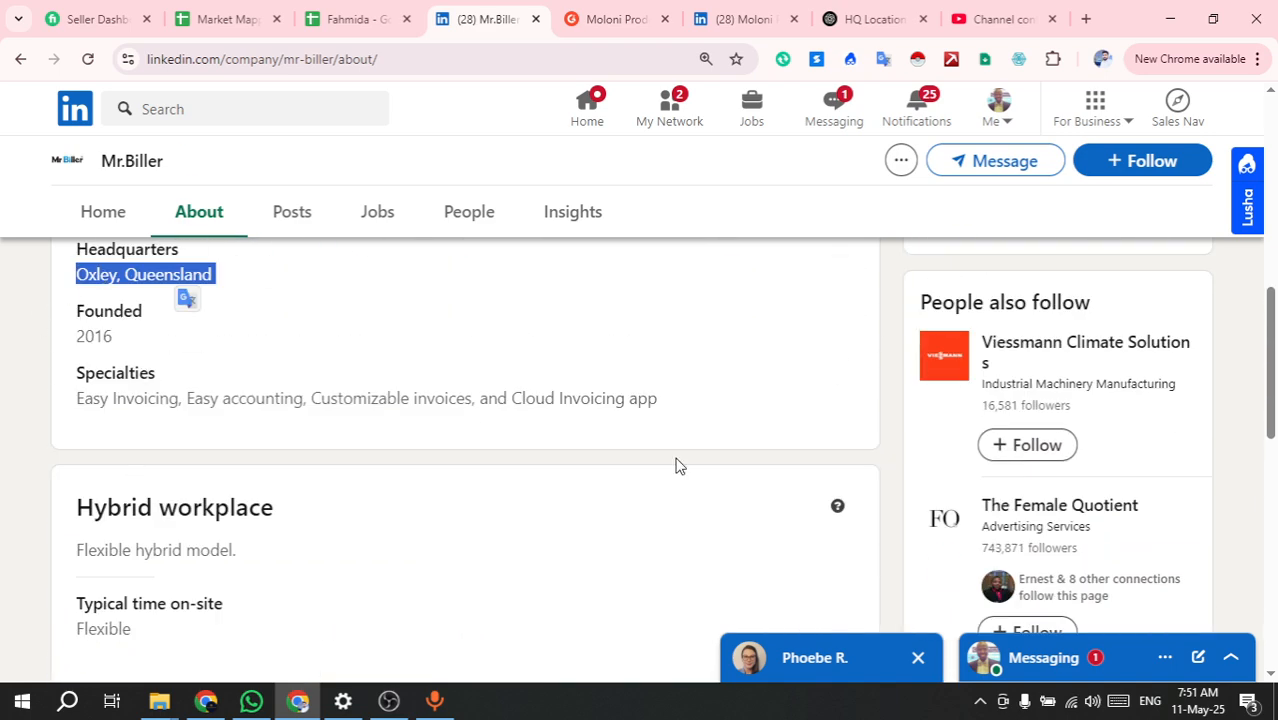
View the headquarters address behind the Oxley marker on the locations map and close its details
{"action": "scroll", "coordinate": [895, 423], "scroll_direction": "down", "scroll_amount": 6}
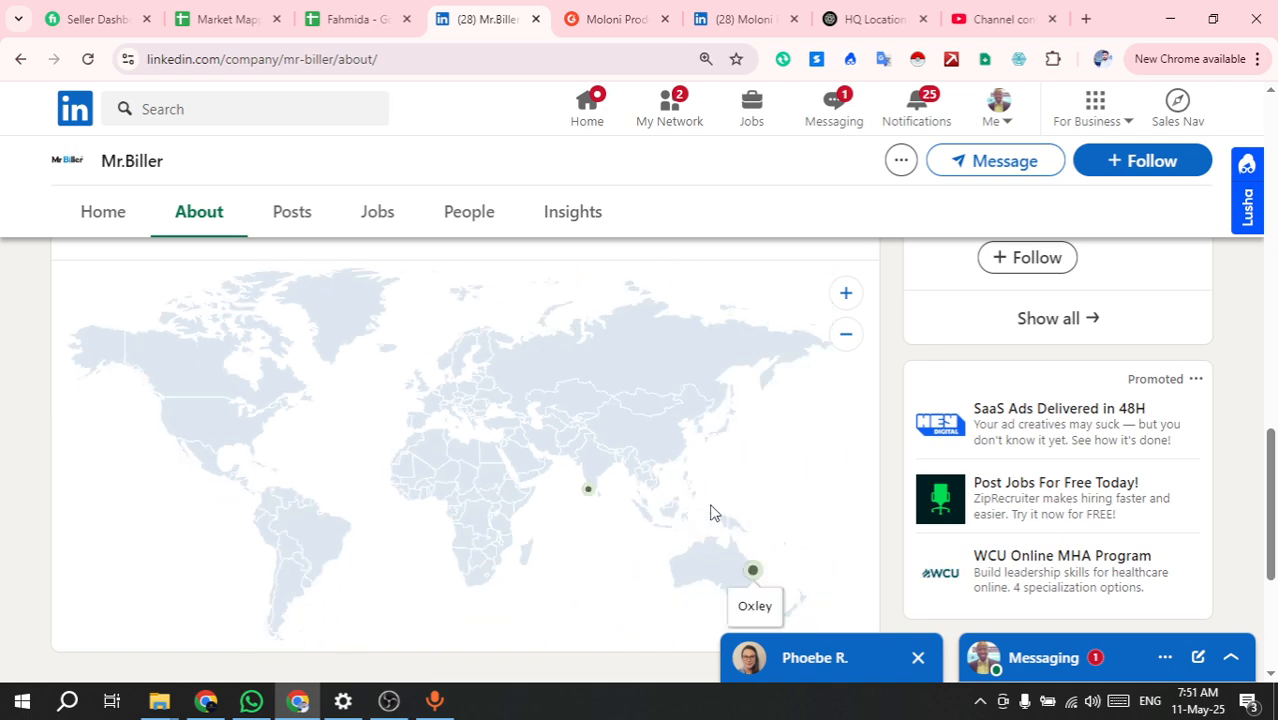
{"action": "left_click", "coordinate": [752, 573]}
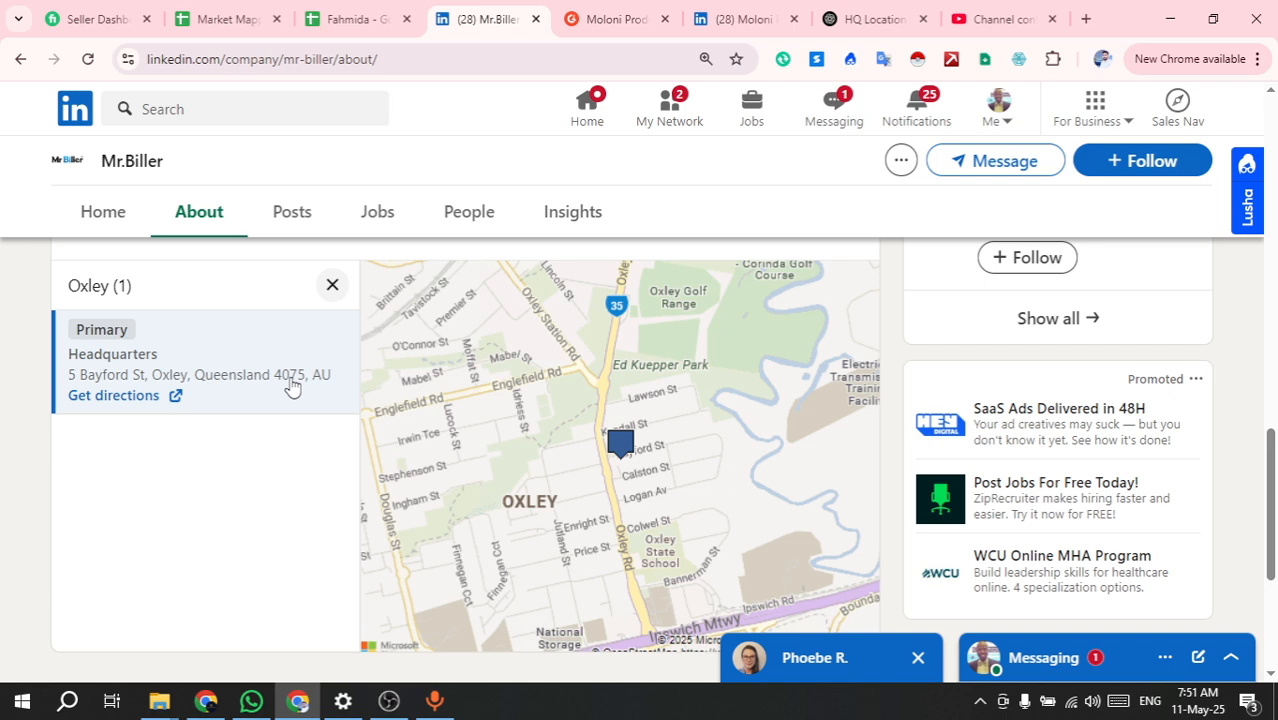
{"action": "left_click", "coordinate": [332, 287]}
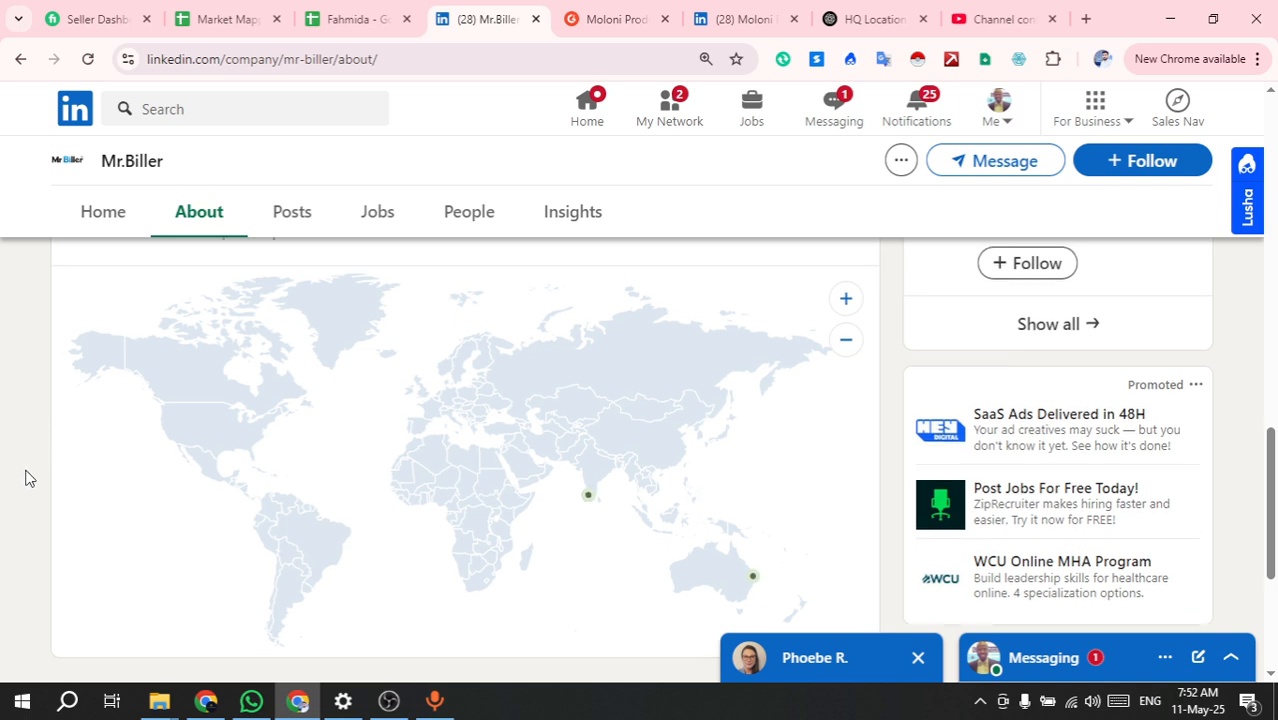
{"action": "scroll", "coordinate": [25, 477], "scroll_direction": "up", "scroll_amount": 2}
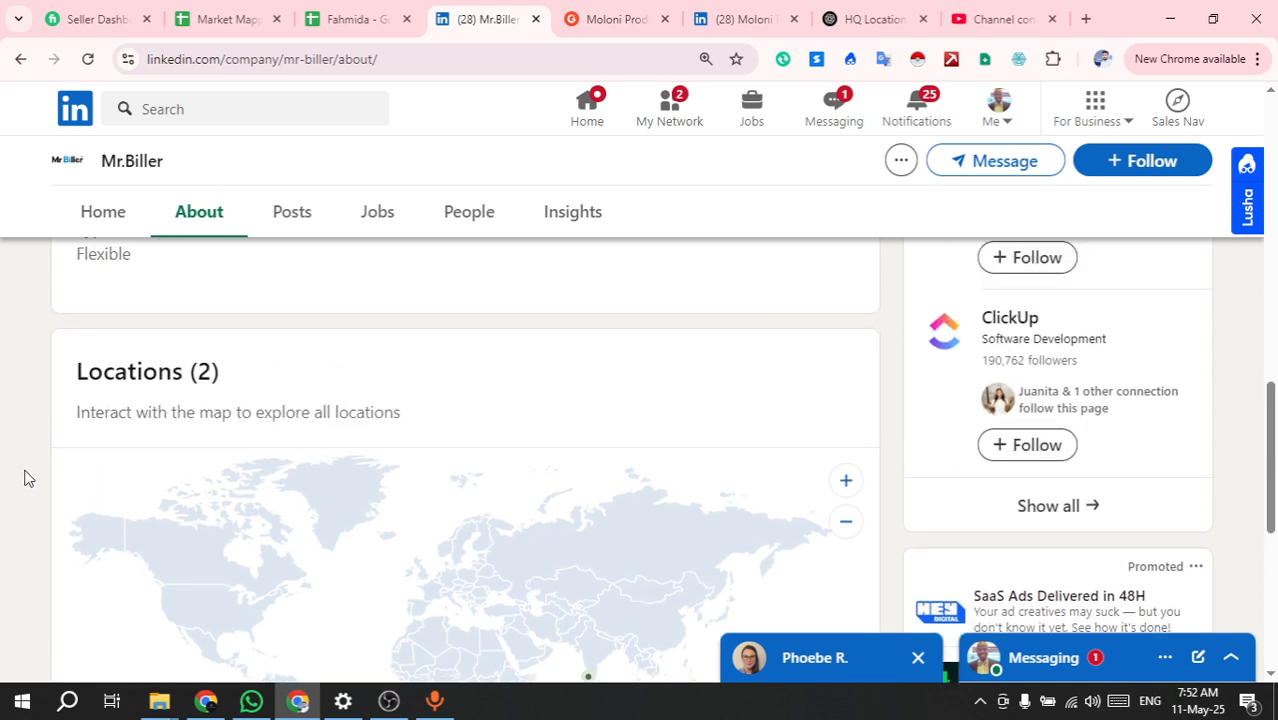
Look up Mr.Biller's company data with the Lusha extension and collapse it again
{"action": "left_click", "coordinate": [1244, 222]}
{"action": "scroll", "coordinate": [1088, 547], "scroll_direction": "down", "scroll_amount": 4}
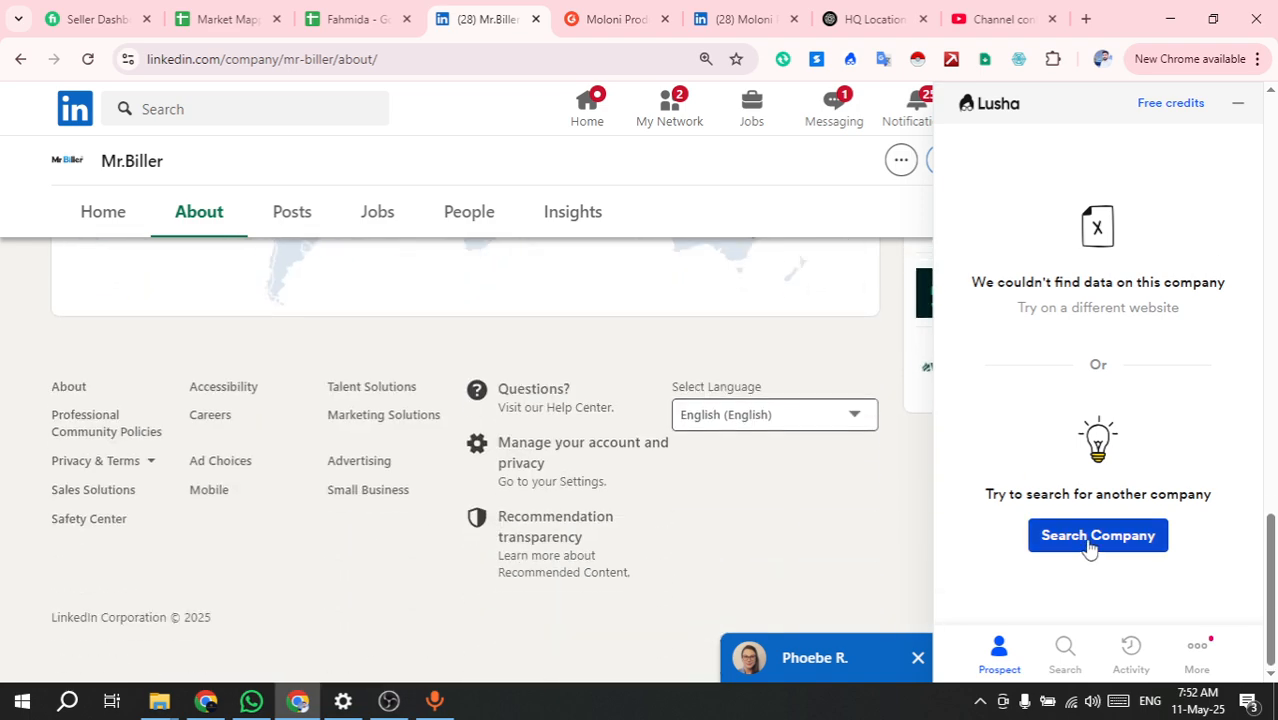
{"action": "scroll", "coordinate": [1088, 547], "scroll_direction": "up", "scroll_amount": 4}
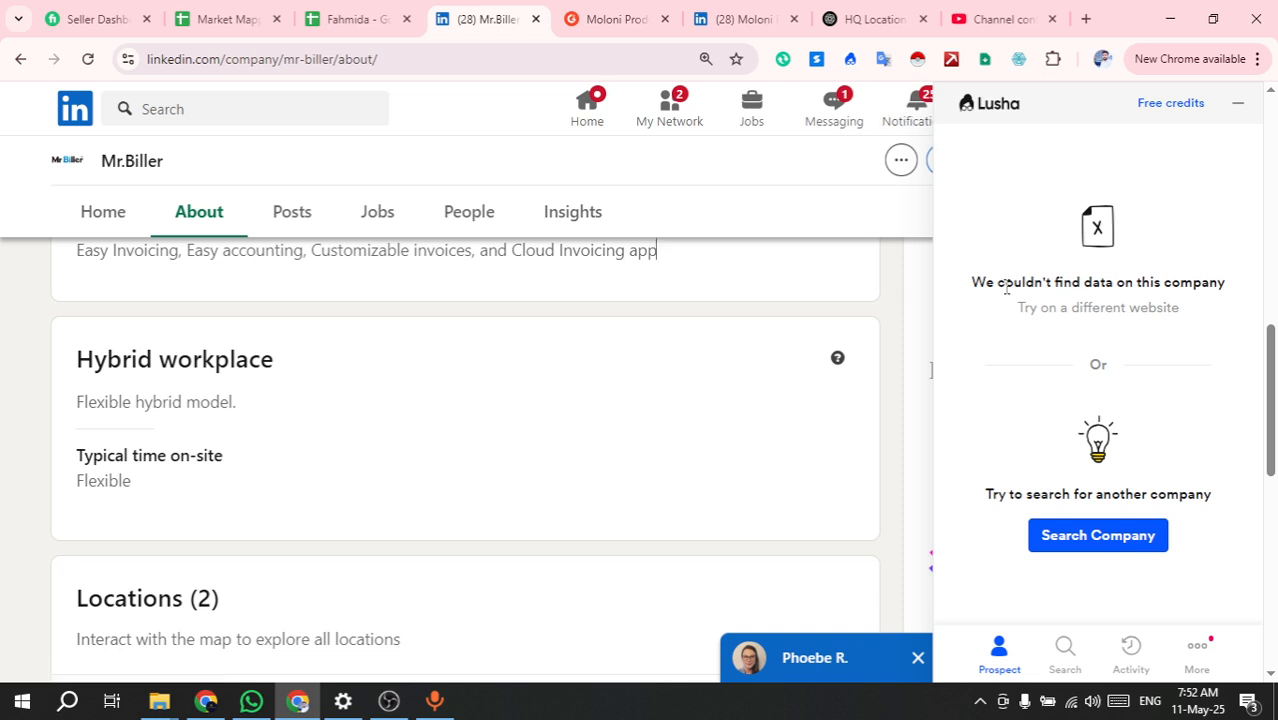
{"action": "left_click", "coordinate": [1238, 104]}
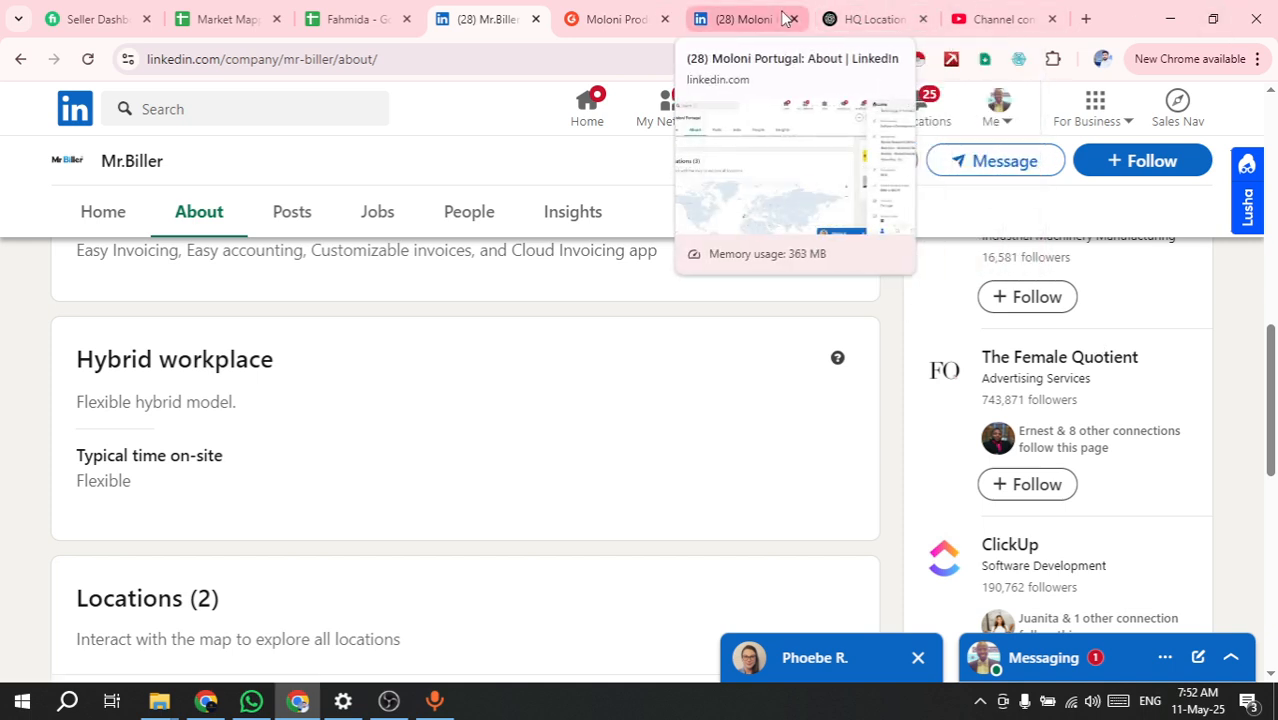
Copy the website link of Mr.Biller from its LinkedIn page and open the company website
{"action": "scroll", "coordinate": [673, 414], "scroll_direction": "up", "scroll_amount": 5}
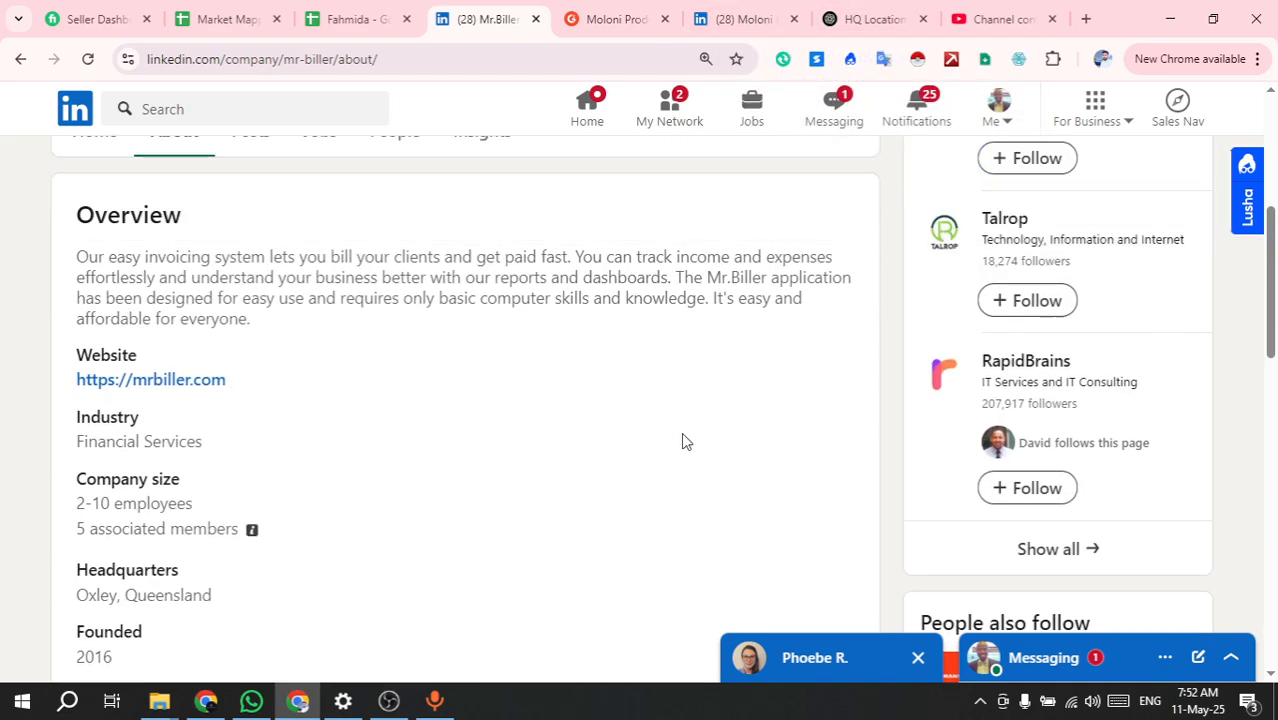
{"action": "scroll", "coordinate": [676, 432], "scroll_direction": "up", "scroll_amount": 3}
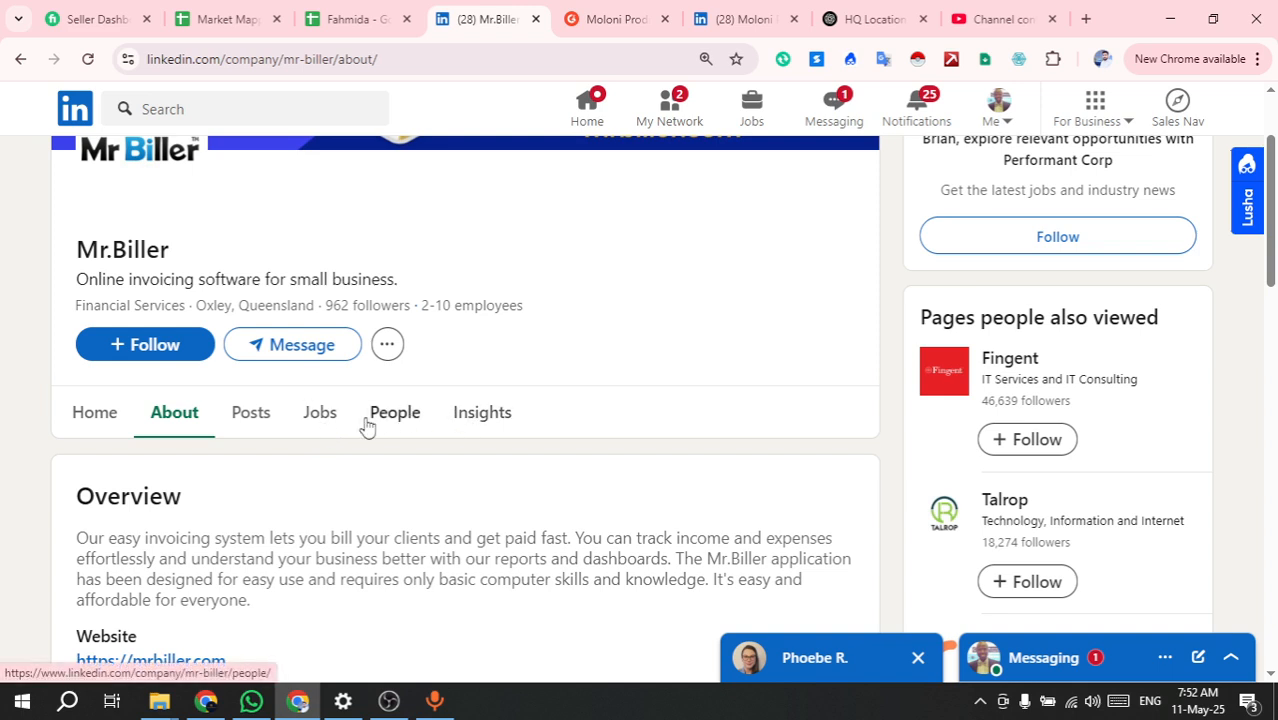
{"action": "left_click", "coordinate": [386, 344]}
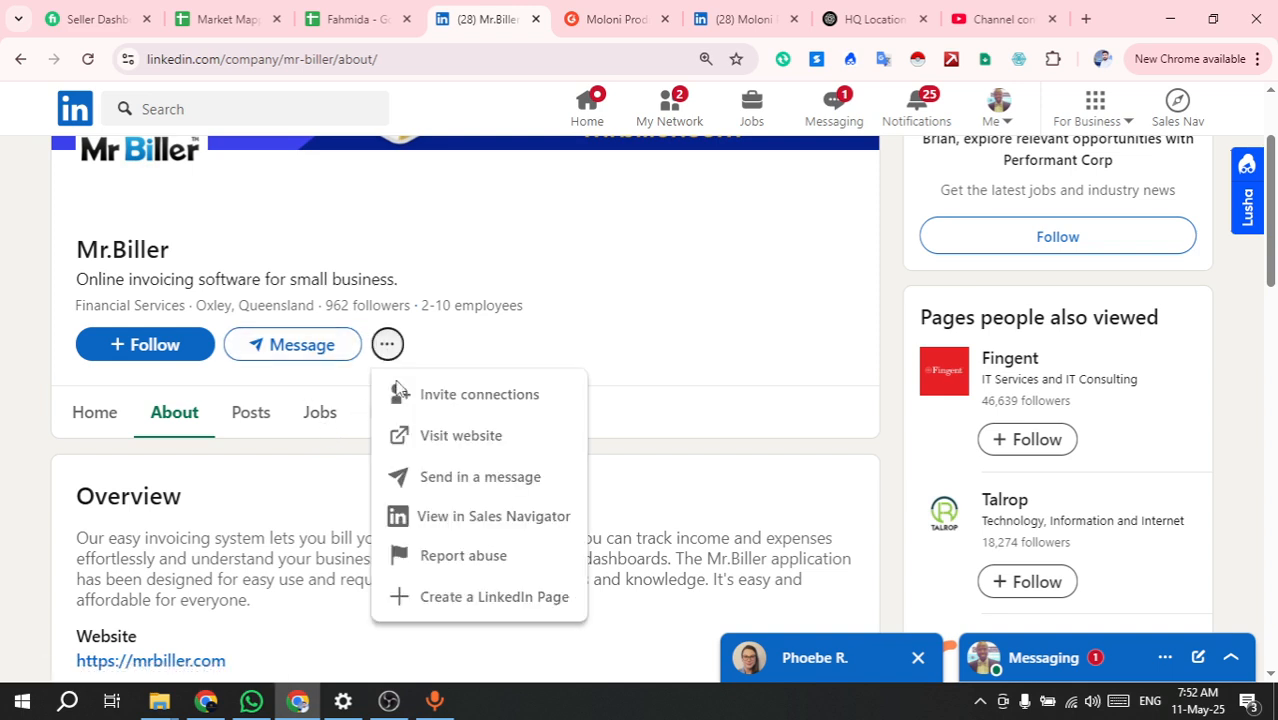
{"action": "right_click", "coordinate": [440, 450]}
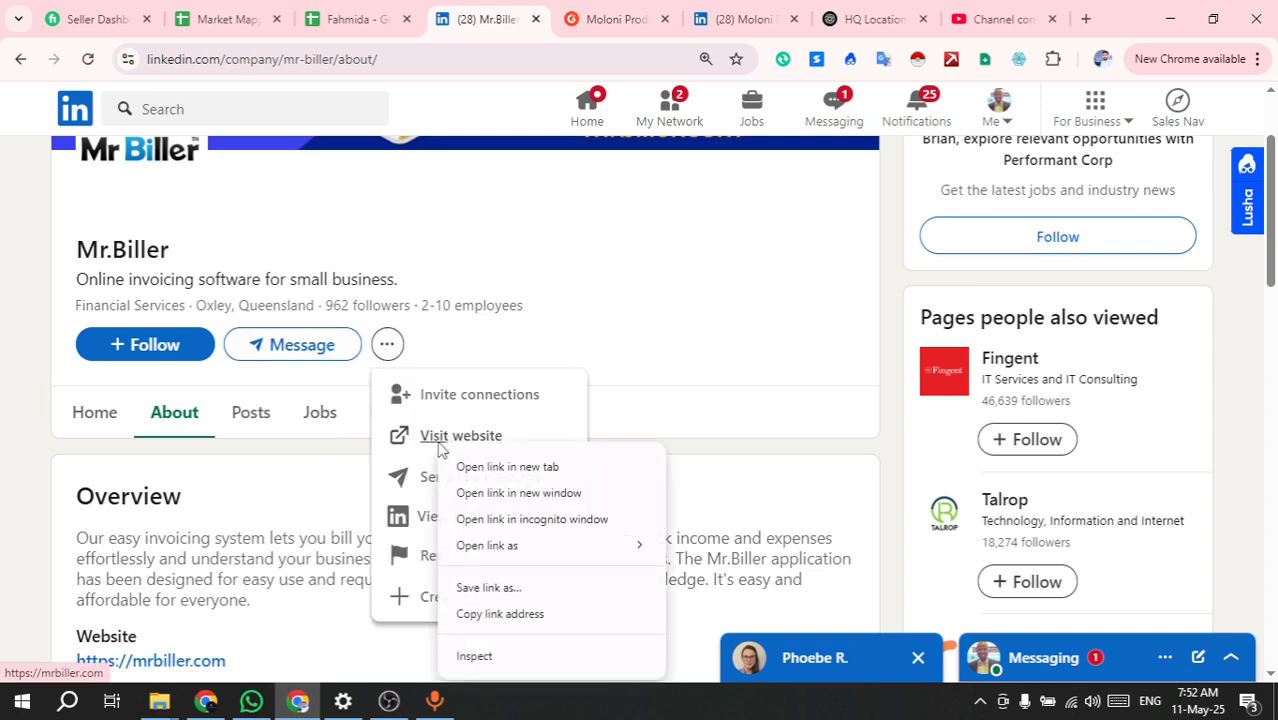
{"action": "left_click", "coordinate": [460, 611]}
{"action": "left_click", "coordinate": [462, 437]}
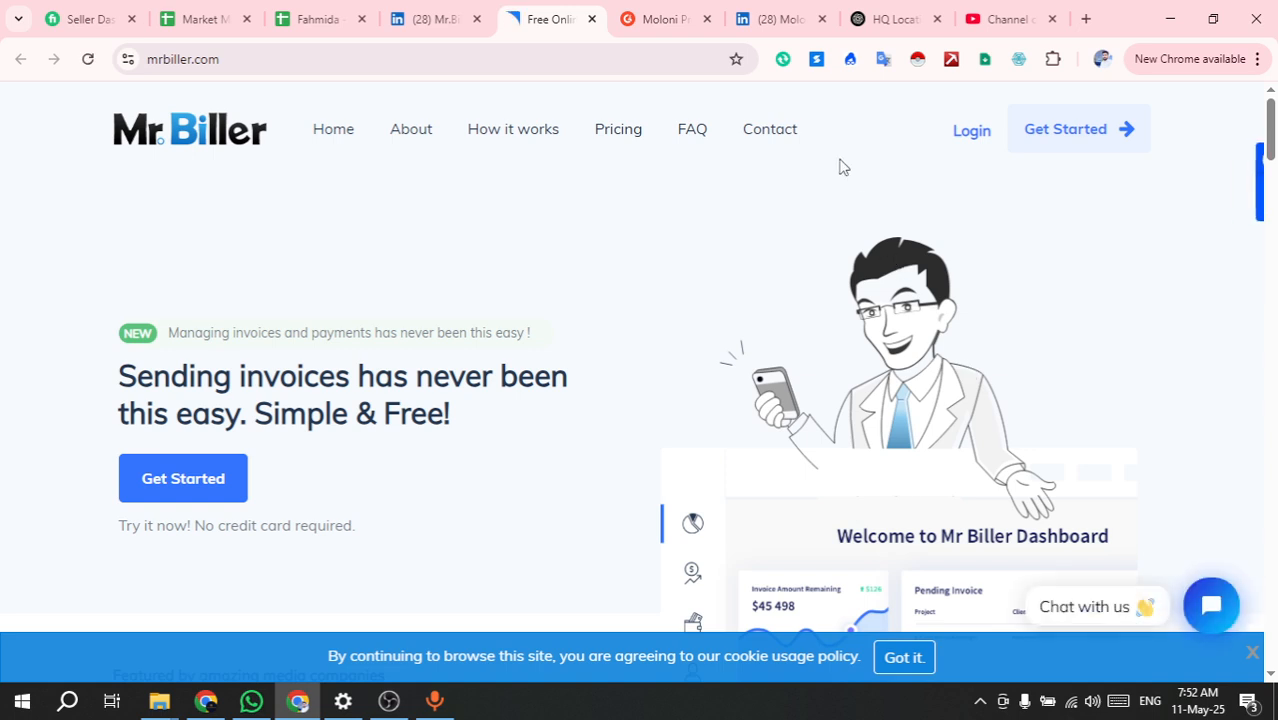
Check the Mr.Biller website with the Skrapp Email Finder and look through the site's footer
{"action": "left_click", "coordinate": [818, 60]}
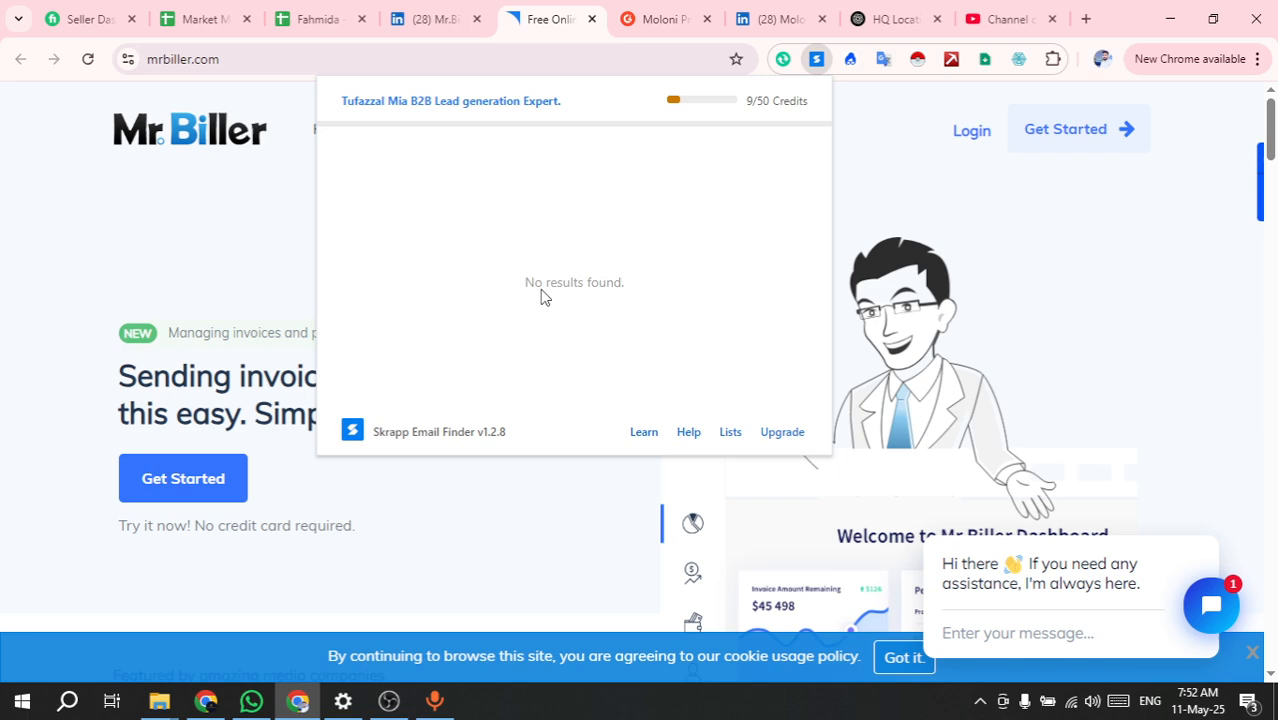
{"action": "left_click", "coordinate": [902, 207]}
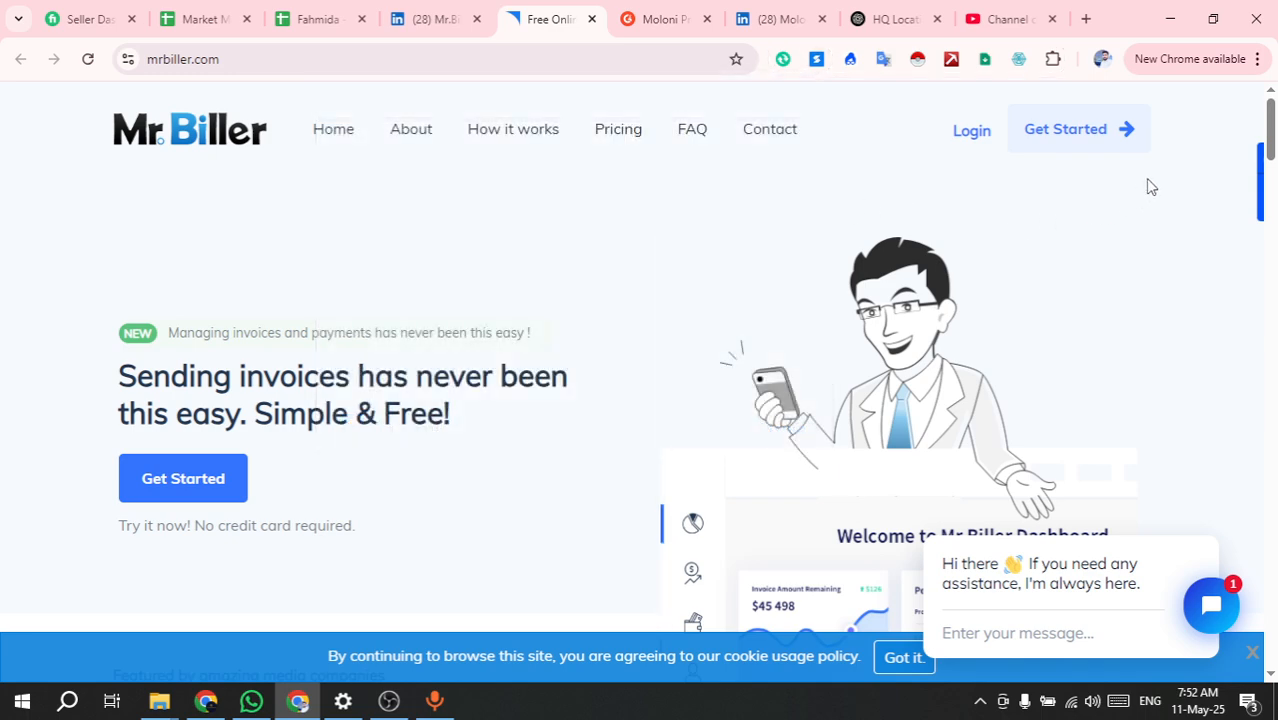
{"action": "left_click_drag", "start_coordinate": [1272, 108], "coordinate": [1271, 630]}
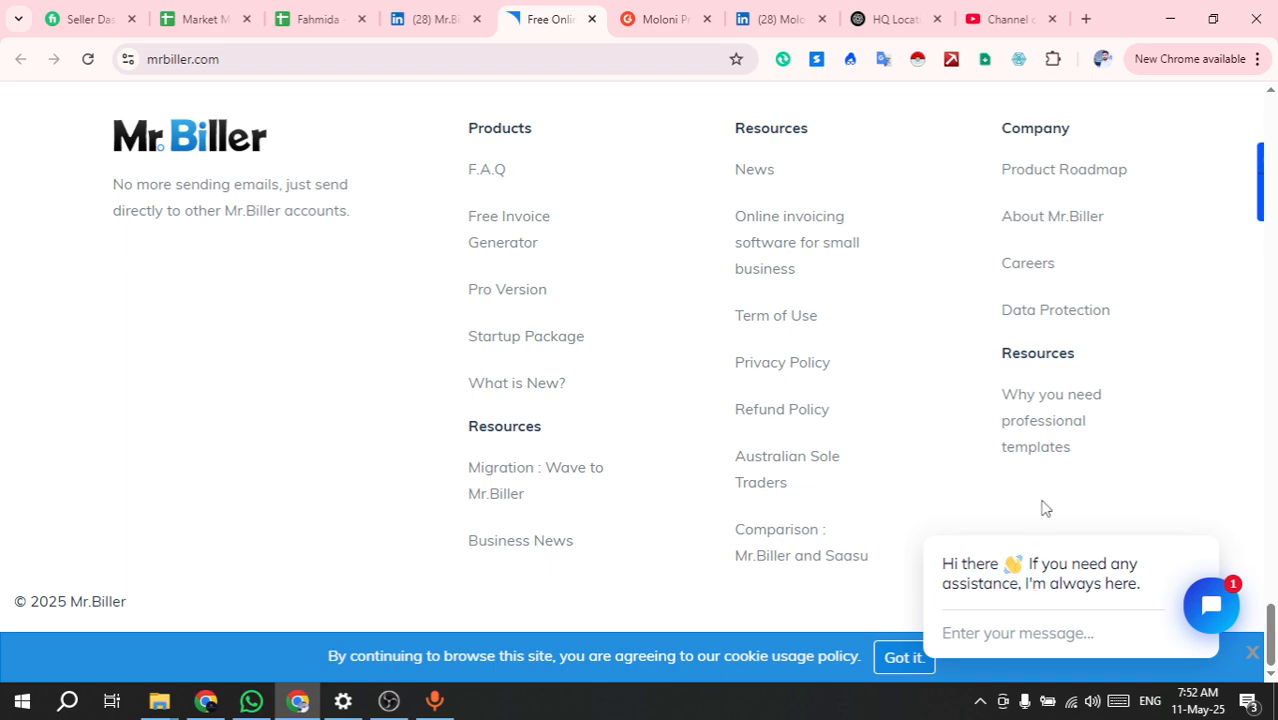
Look over the Mr.Biller homepage for headquarters location details
{"action": "scroll", "coordinate": [1040, 508], "scroll_direction": "up", "scroll_amount": 4}
{"action": "scroll", "coordinate": [371, 416], "scroll_direction": "up", "scroll_amount": 2}
{"action": "scroll", "coordinate": [374, 422], "scroll_direction": "down", "scroll_amount": 3}
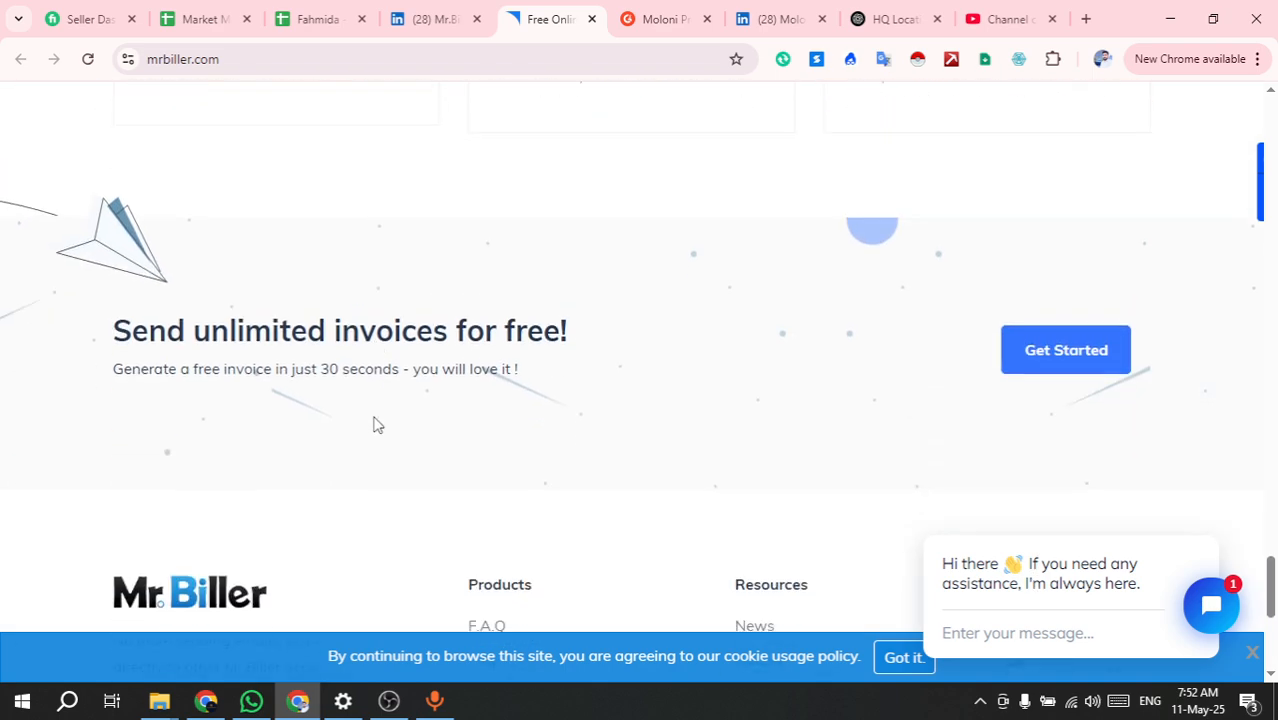
{"action": "scroll", "coordinate": [385, 516], "scroll_direction": "up", "scroll_amount": 2}
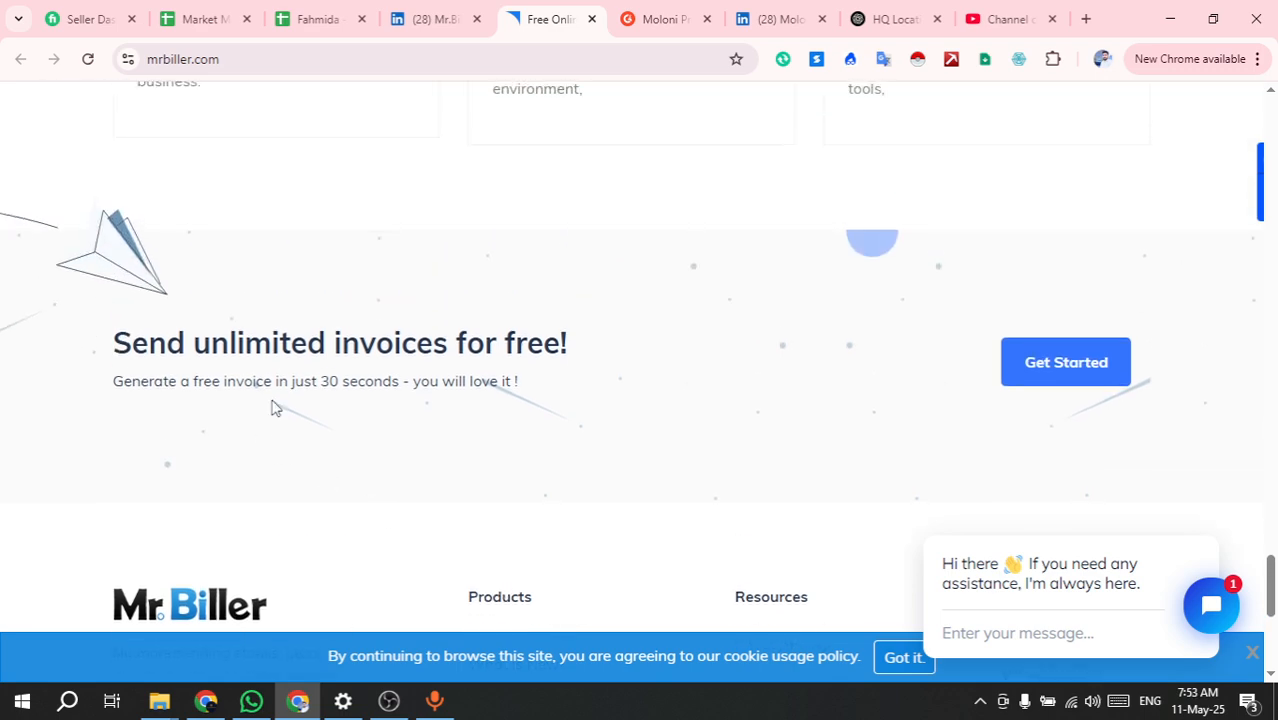
{"action": "scroll", "coordinate": [629, 428], "scroll_direction": "up", "scroll_amount": 4}
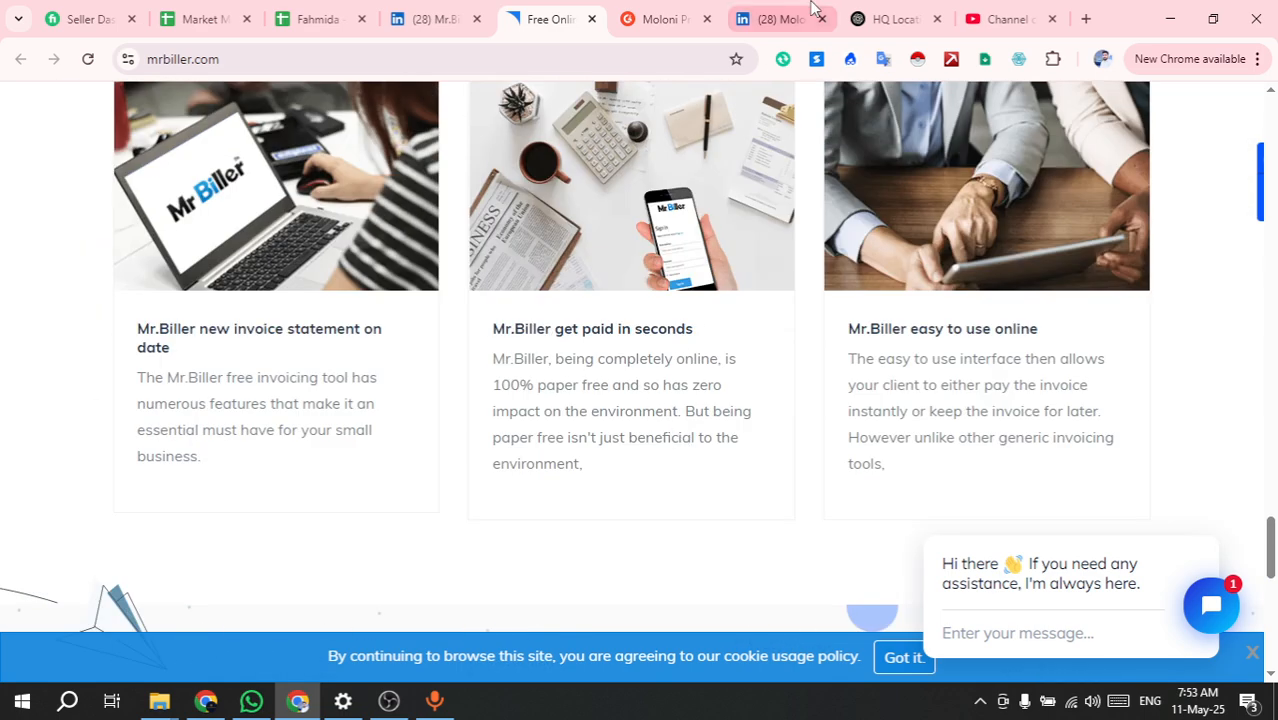
{"action": "left_click", "coordinate": [868, 19]}
{"action": "left_click", "coordinate": [561, 585]}
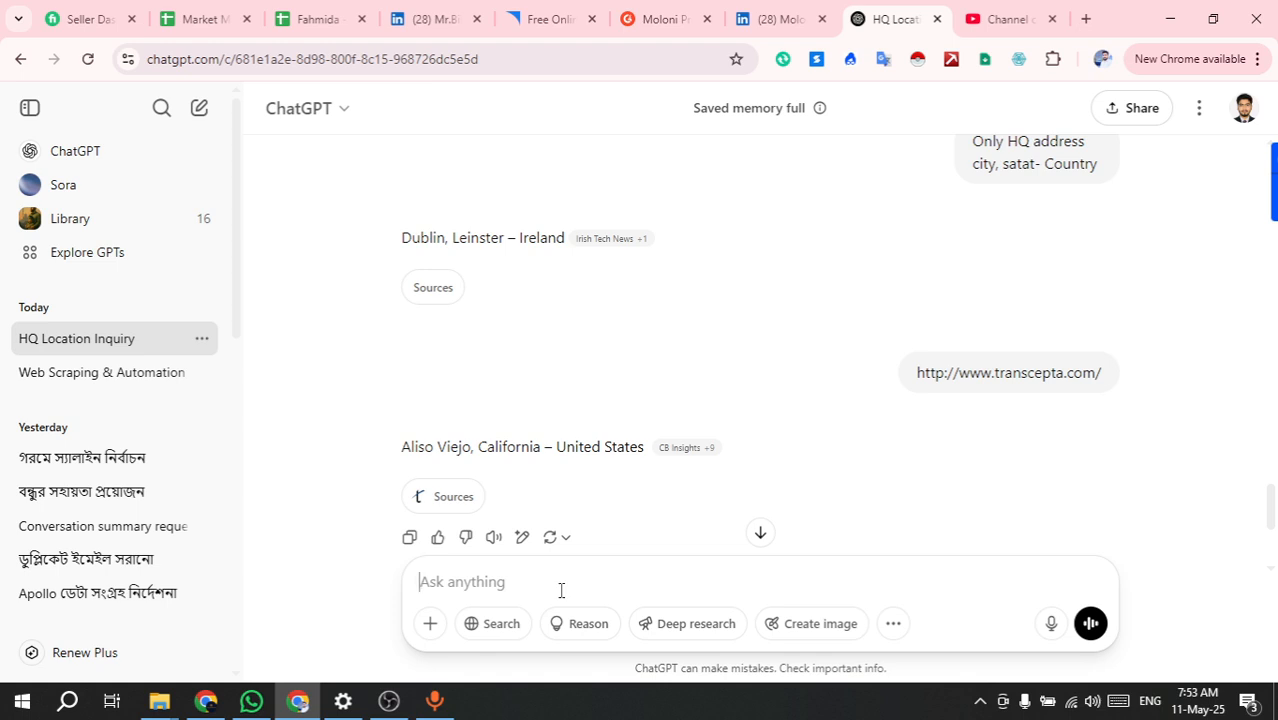
{"action": "key", "text": "super+v"}
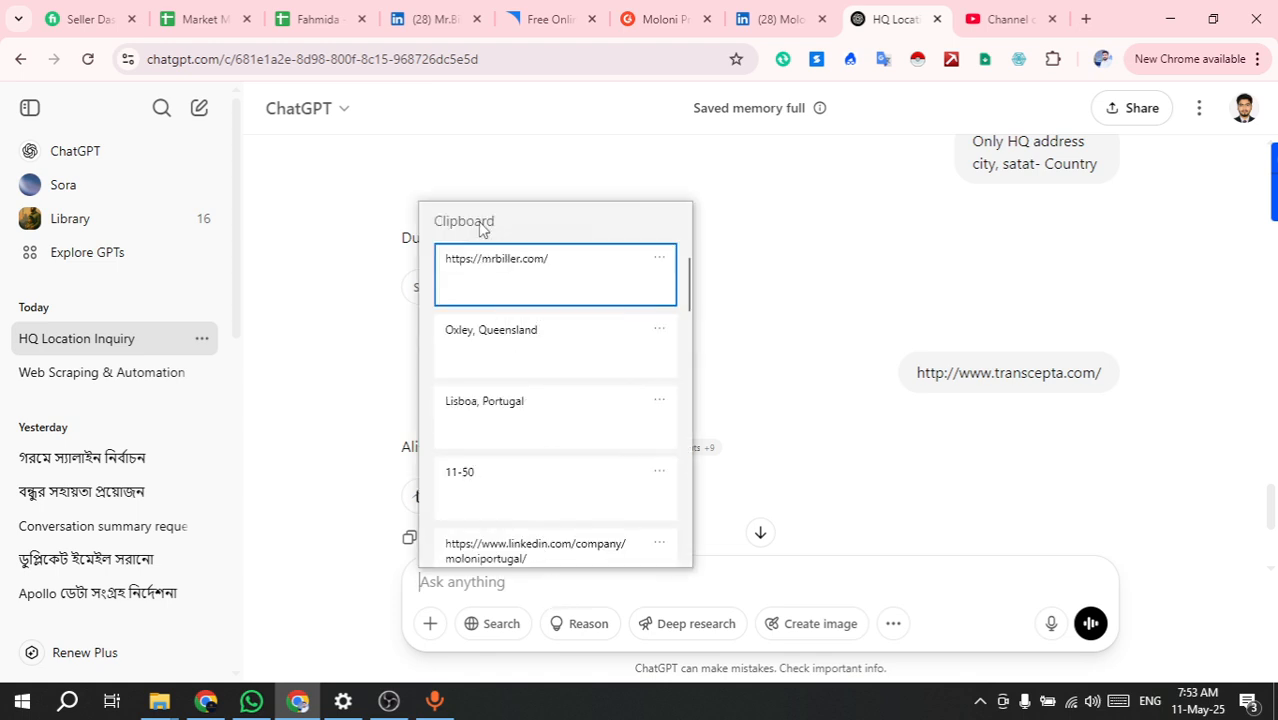
{"action": "left_click", "coordinate": [509, 290]}
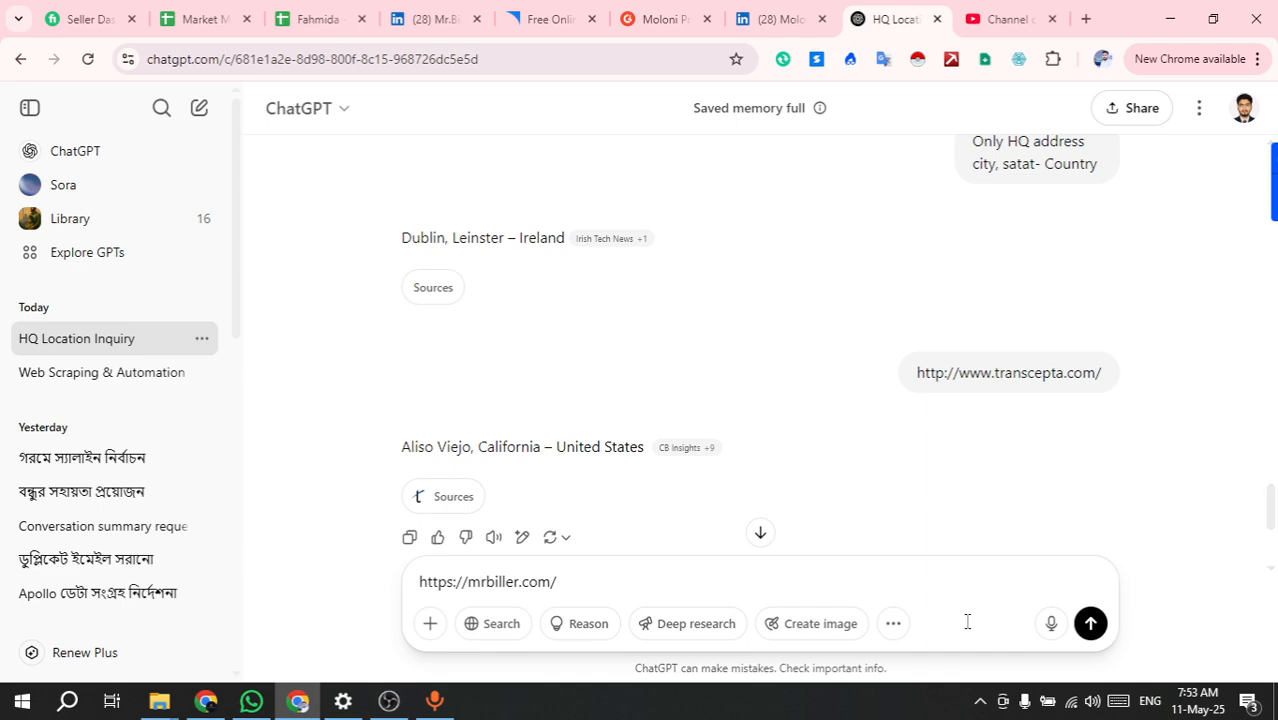
{"action": "left_click", "coordinate": [1091, 623]}
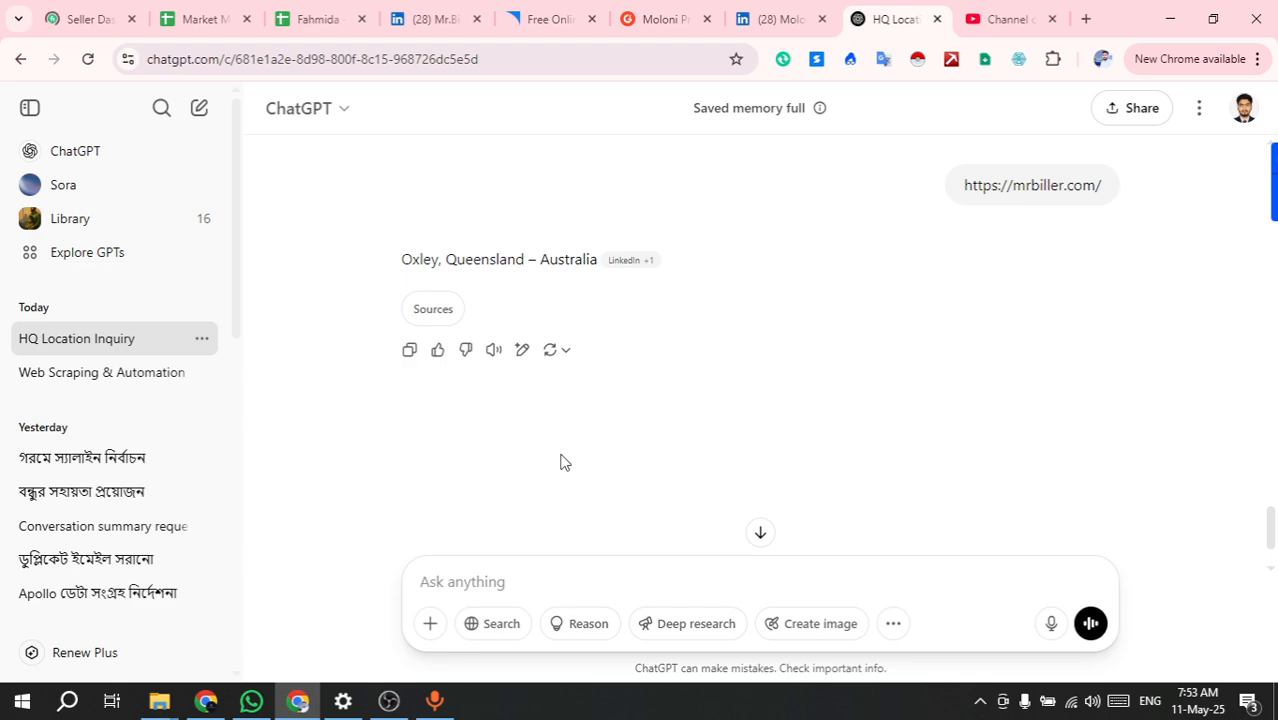
Review the earlier prompt "Only HQ address city, satat- Country" in the chat and return to the Mr.Biller answer
{"action": "scroll", "coordinate": [790, 460], "scroll_direction": "up", "scroll_amount": 5}
{"action": "scroll", "coordinate": [840, 465], "scroll_direction": "up", "scroll_amount": 2}
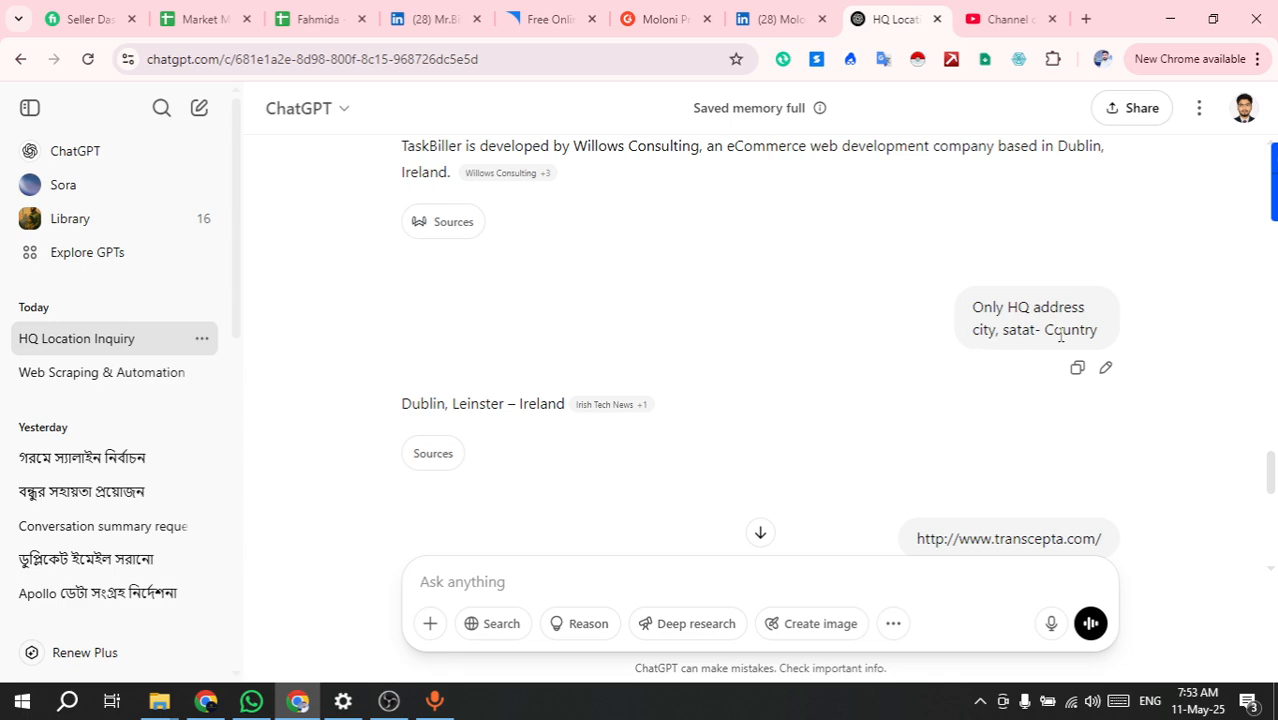
{"action": "left_click_drag", "start_coordinate": [973, 296], "coordinate": [1100, 332]}
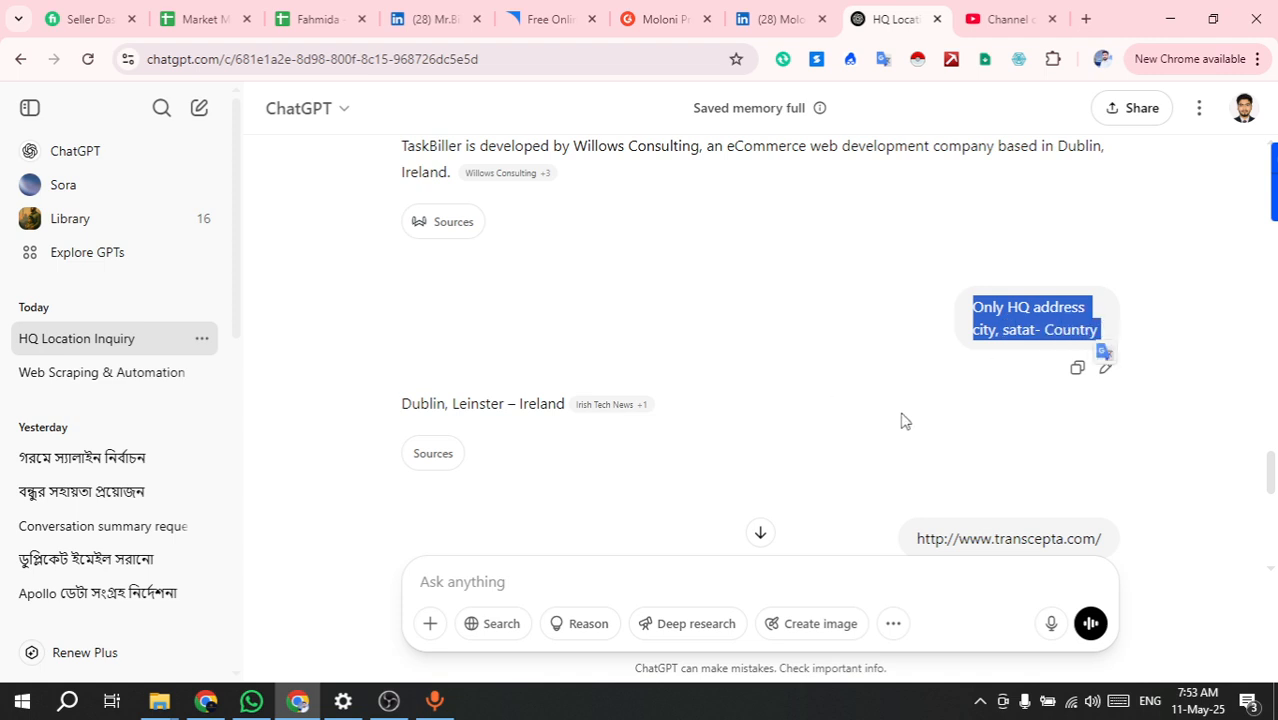
{"action": "scroll", "coordinate": [956, 402], "scroll_direction": "down", "scroll_amount": 5}
{"action": "scroll", "coordinate": [463, 263], "scroll_direction": "up", "scroll_amount": 1}
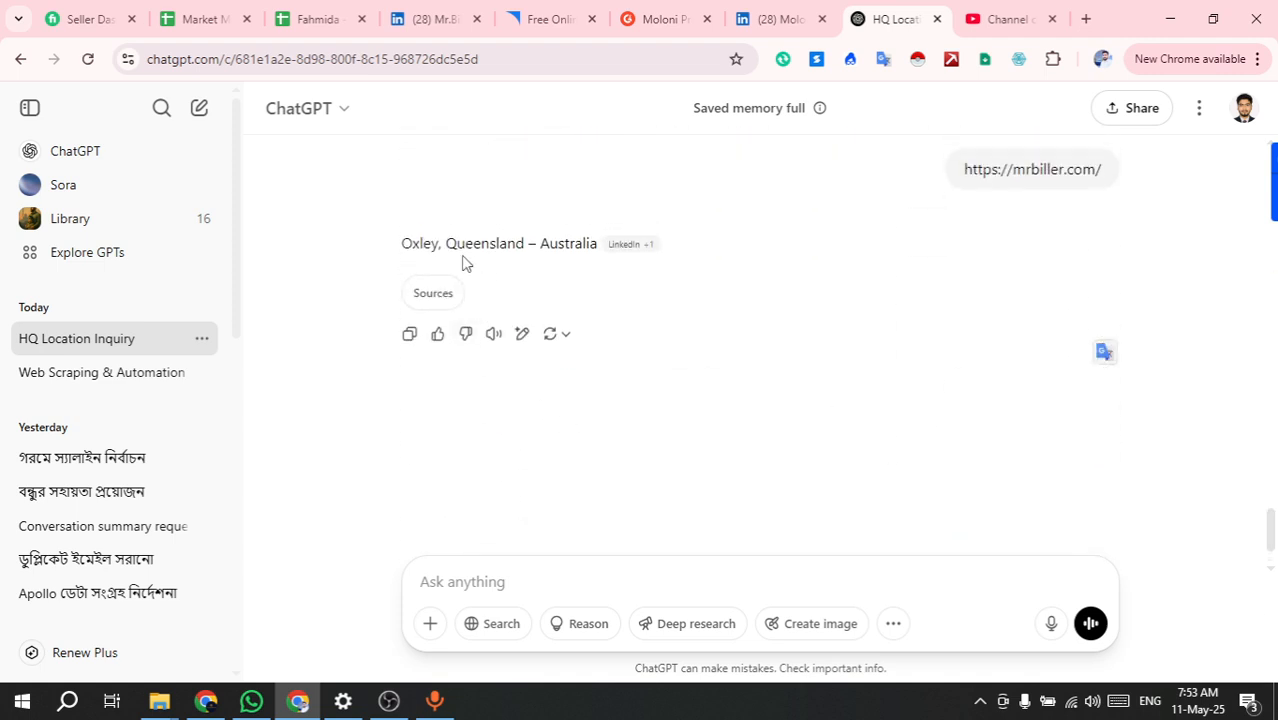
Copy the headquarters location "Oxley, Queensland – Australia" from the ChatGPT answer
{"action": "triple_click", "coordinate": [551, 247]}
{"action": "left_click", "coordinate": [576, 262]}
{"action": "triple_click", "coordinate": [427, 247]}
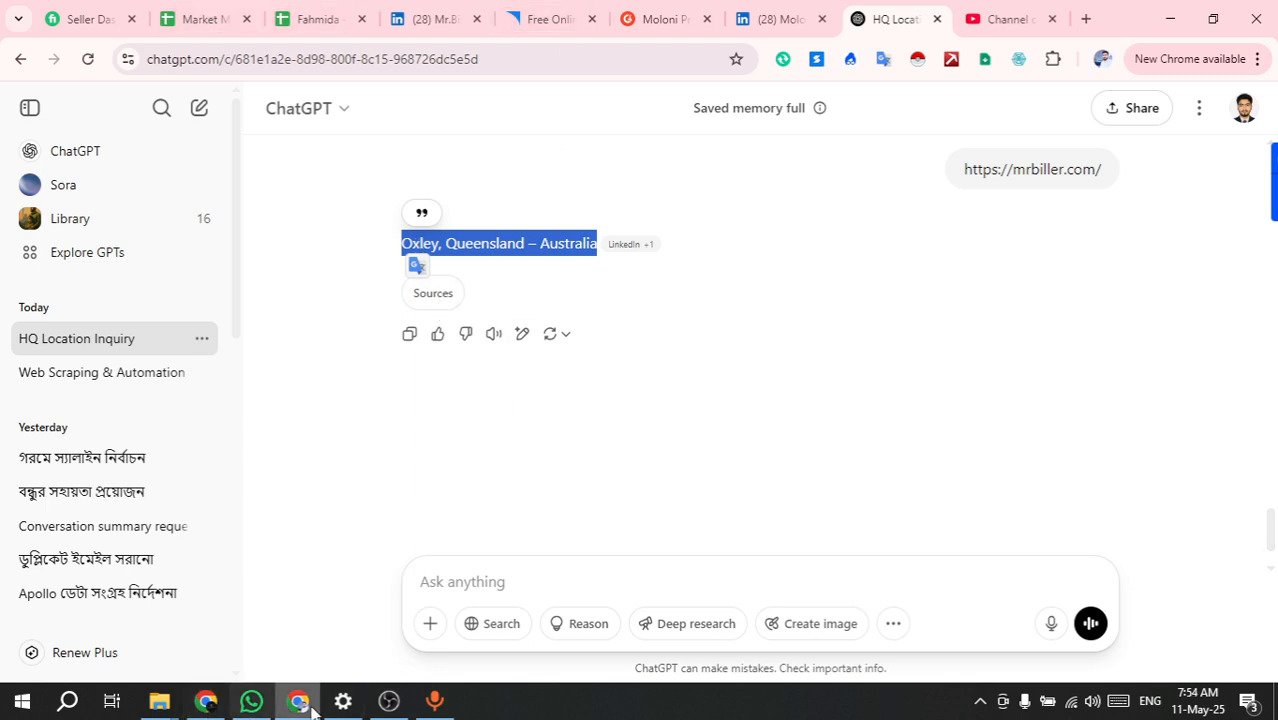
Replace Mr Biller's HQ location in cell F104 of the companies sheet with "Oxley, Queensland – Australia"
{"action": "left_click", "coordinate": [309, 12]}
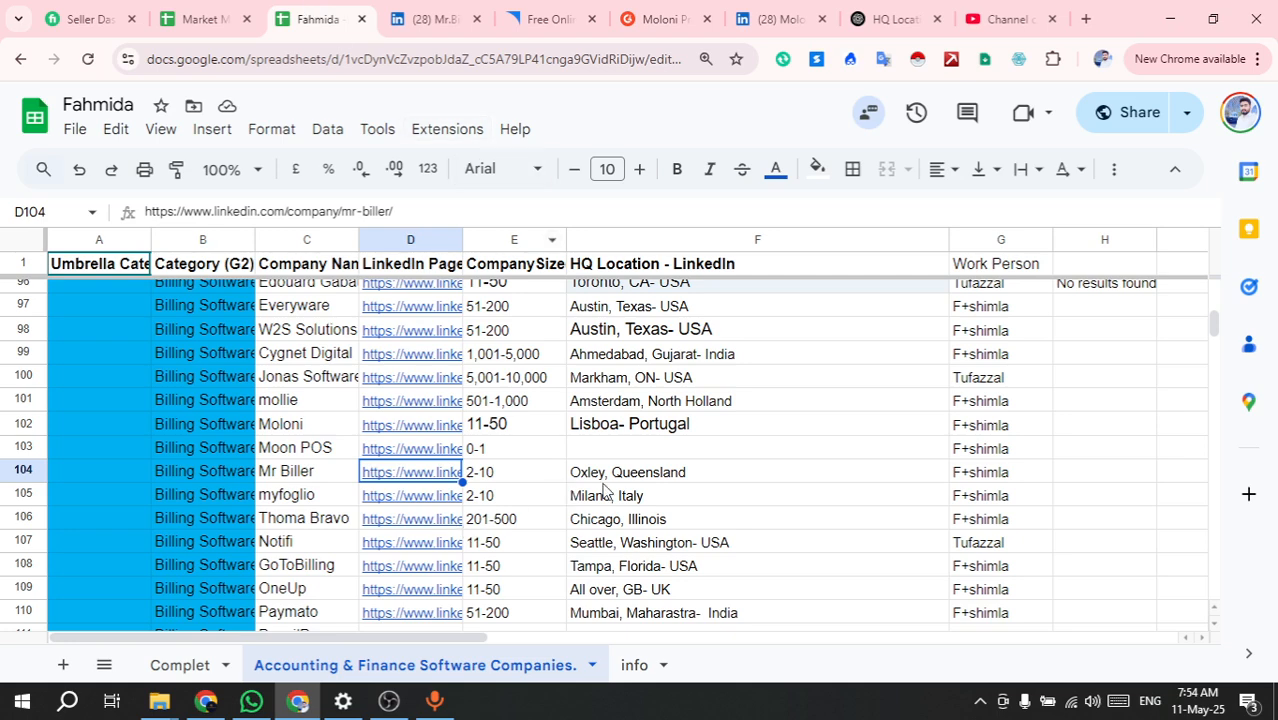
{"action": "left_click", "coordinate": [681, 481]}
{"action": "double_click", "coordinate": [703, 474]}
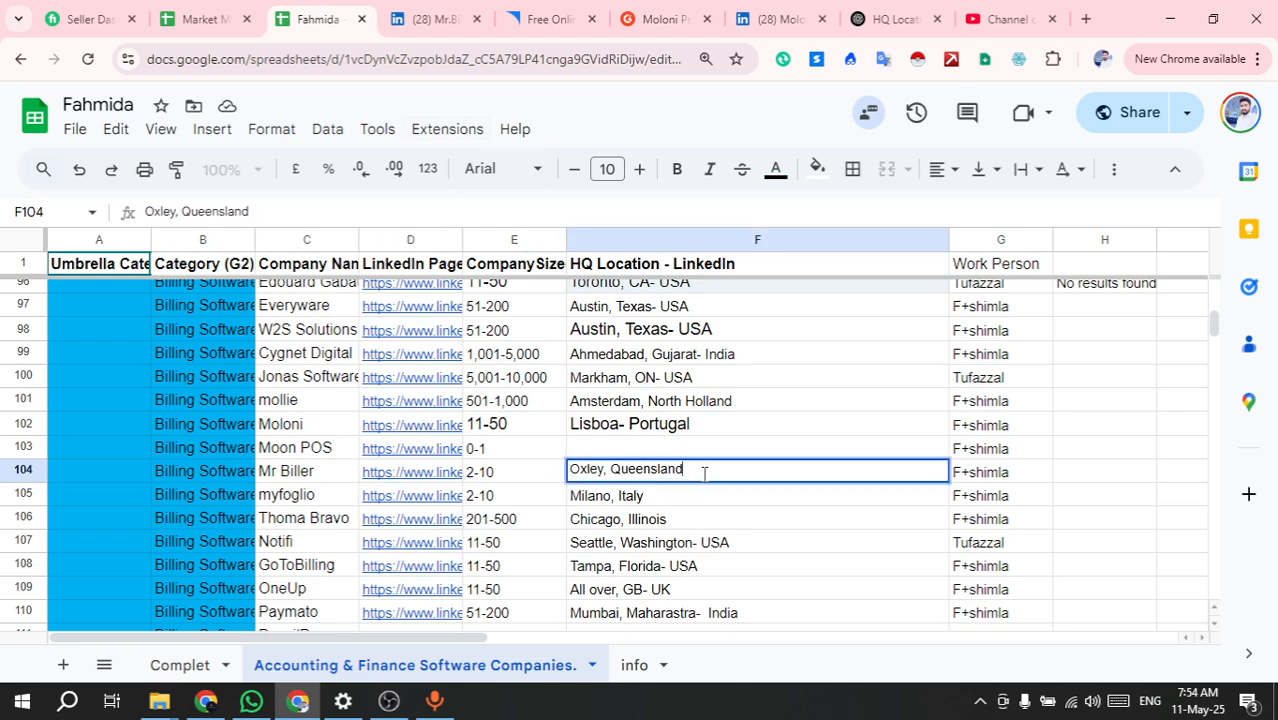
{"action": "triple_click", "coordinate": [660, 474]}
{"action": "key", "text": "ctrl+v"}
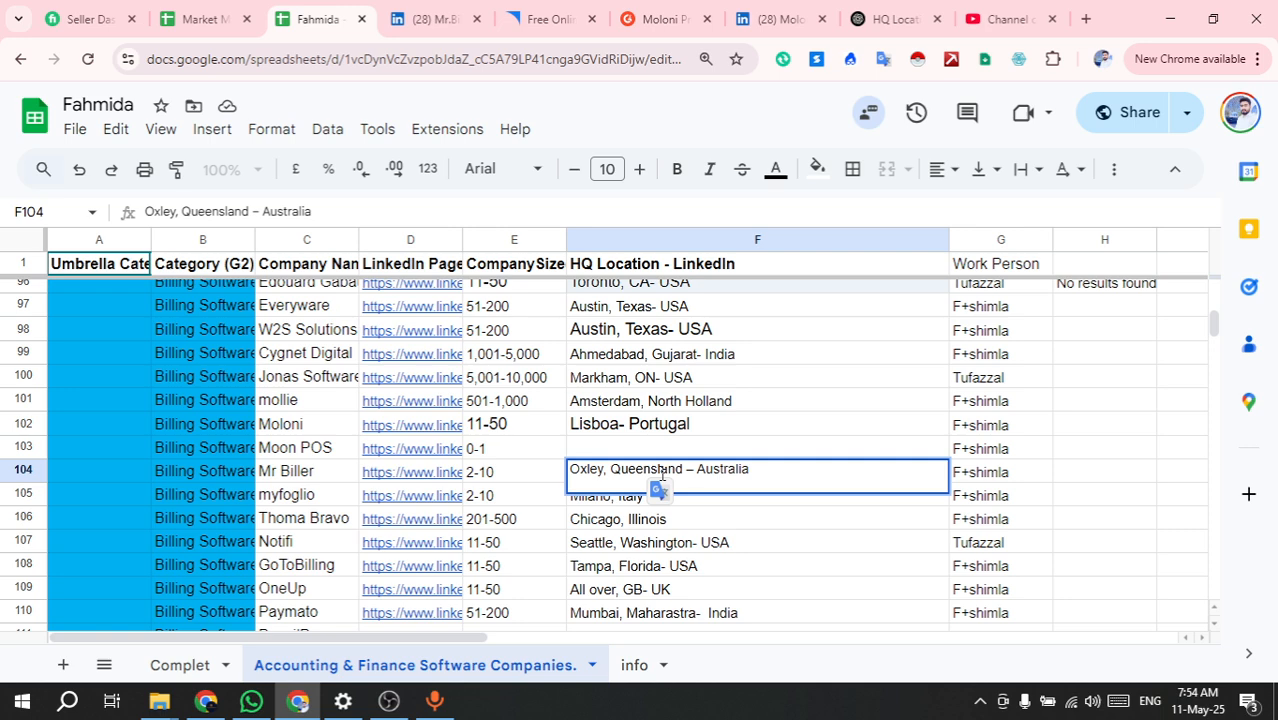
{"action": "key", "text": "BackSpace"}
{"action": "left_click", "coordinate": [808, 541]}
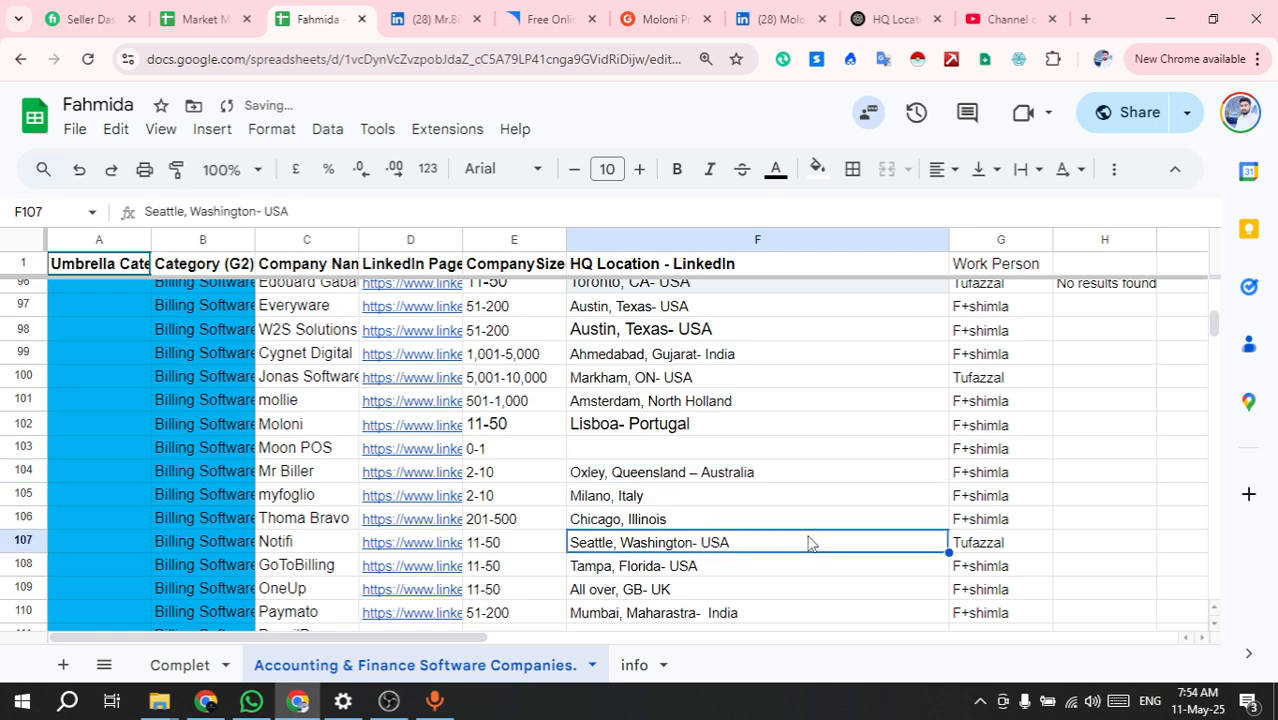
Copy the company name Moon POS from cell C103 and search for it on G2
{"action": "left_click", "coordinate": [601, 449]}
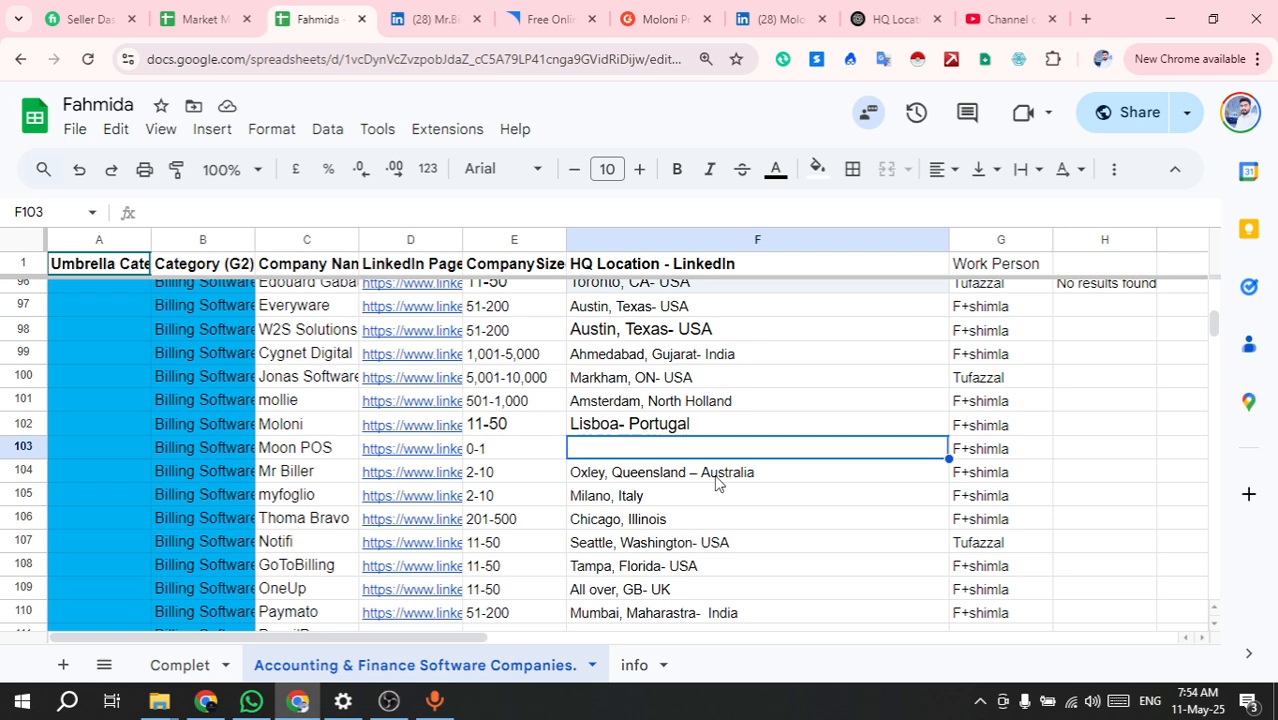
{"action": "left_click", "coordinate": [287, 452]}
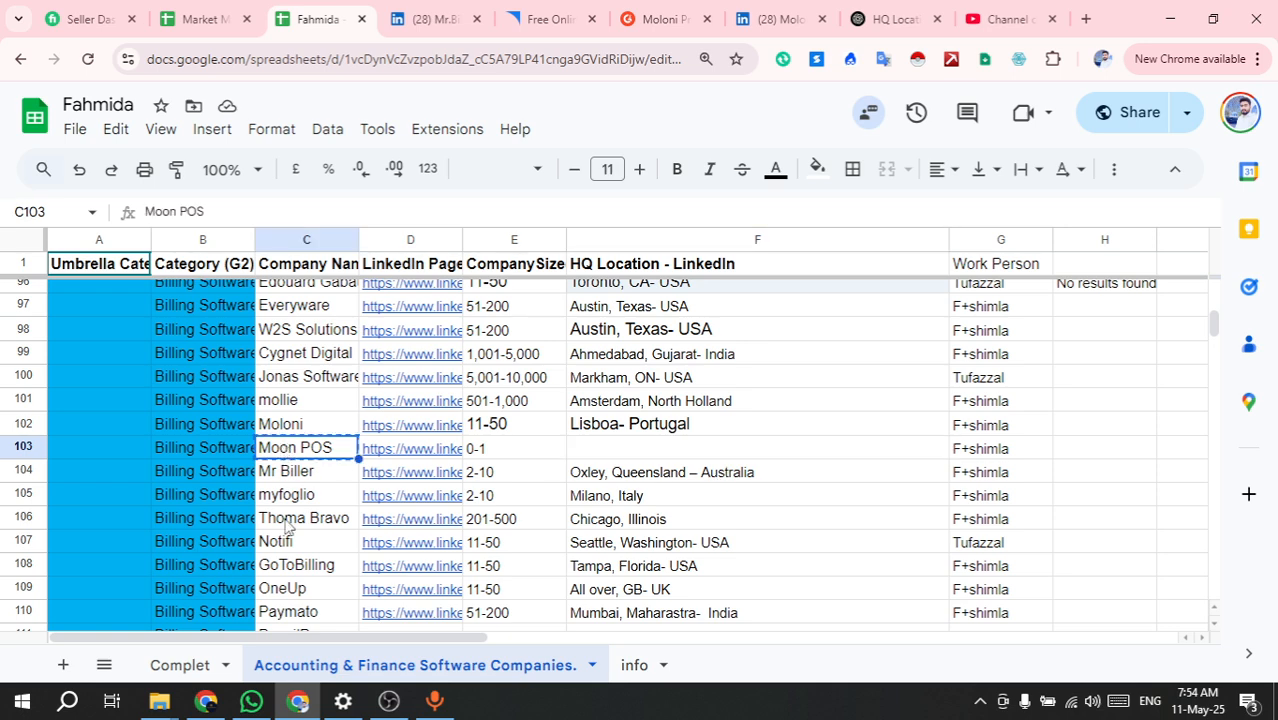
{"action": "left_click", "coordinate": [681, 12]}
{"action": "scroll", "coordinate": [833, 351], "scroll_direction": "up", "scroll_amount": 15}
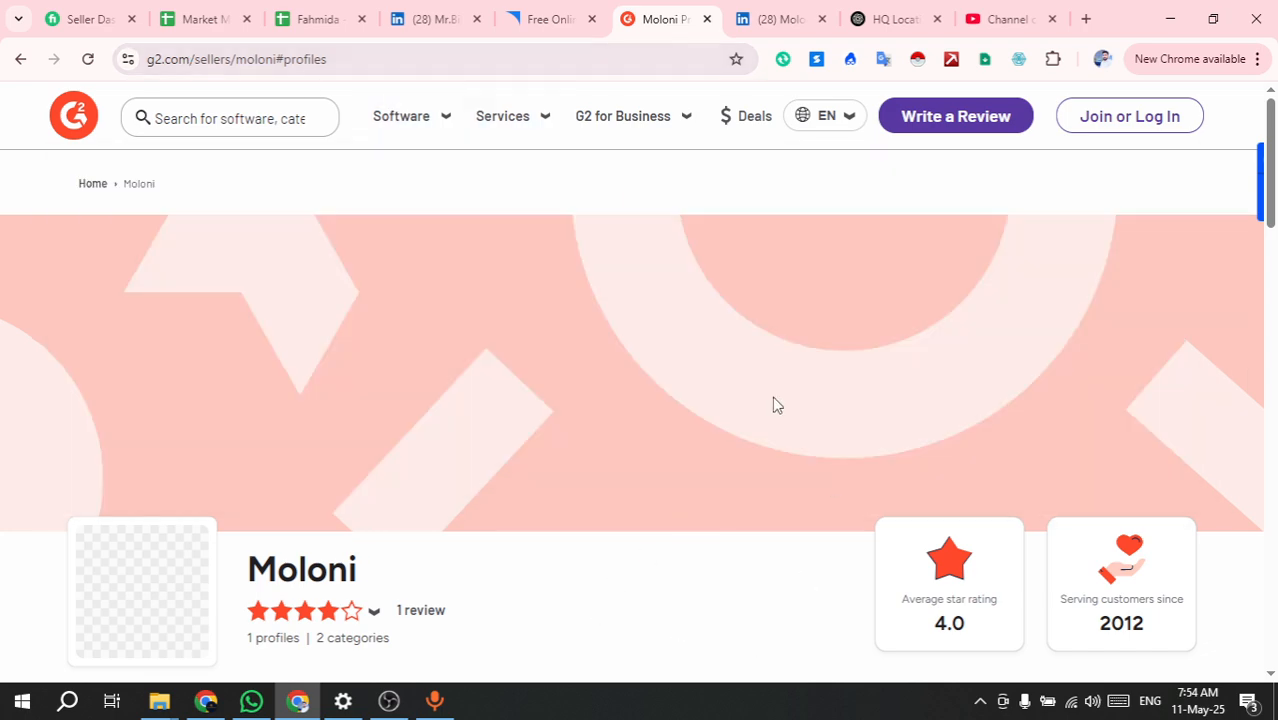
{"action": "left_click", "coordinate": [205, 112]}
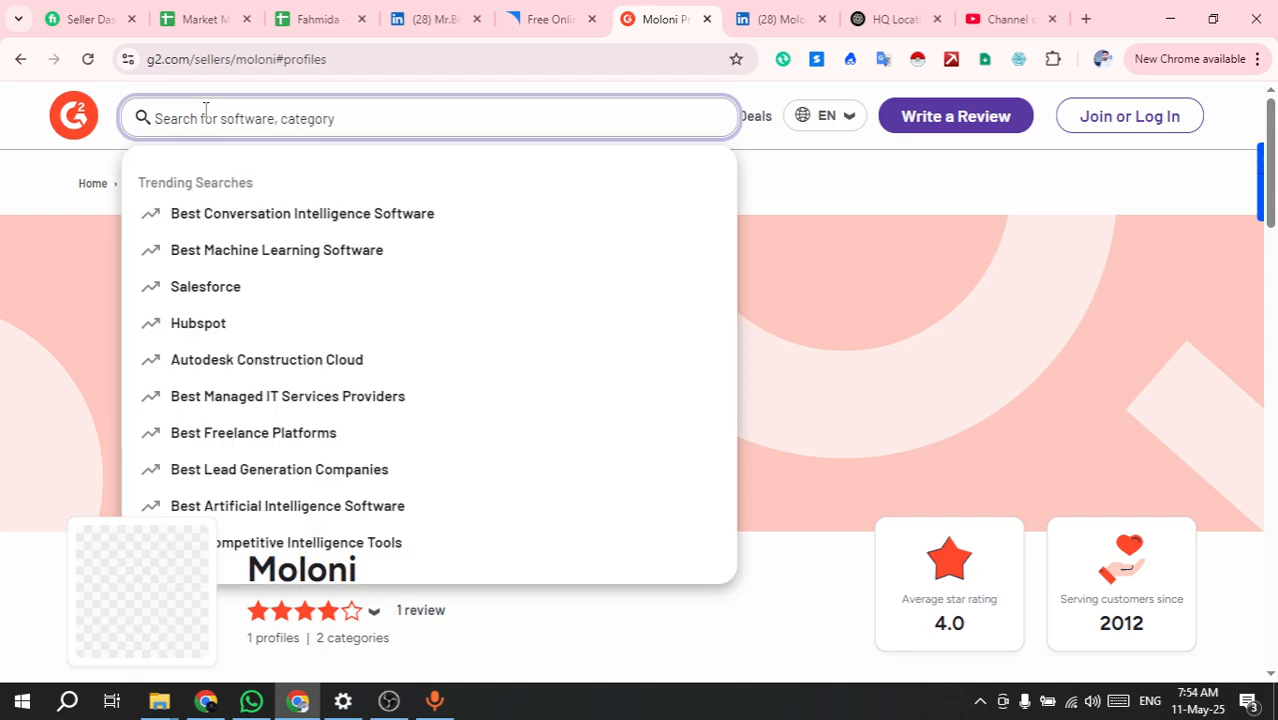
{"action": "key", "text": "ctrl+v"}
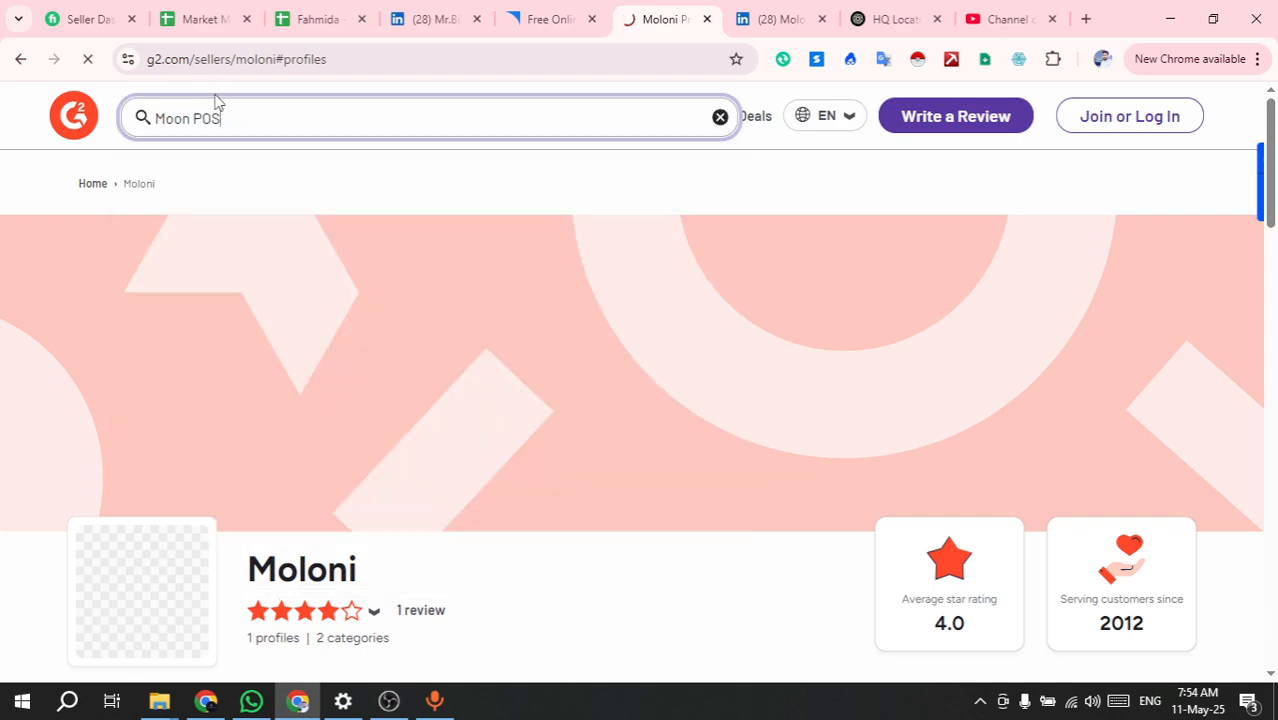
{"action": "key", "text": "Return"}
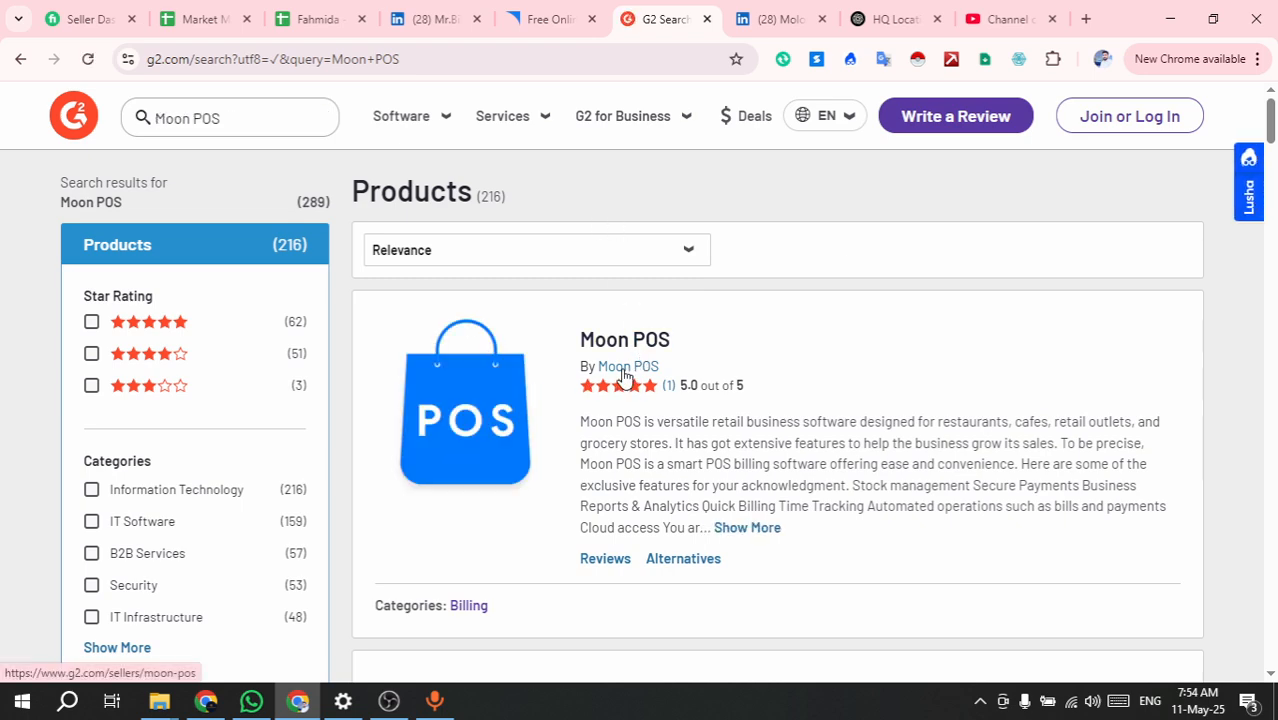
Find the text "Moon POS" within the G2 results page and close the page search
{"action": "key", "text": "ctrl+f"}
{"action": "key", "text": "ctrl+v"}
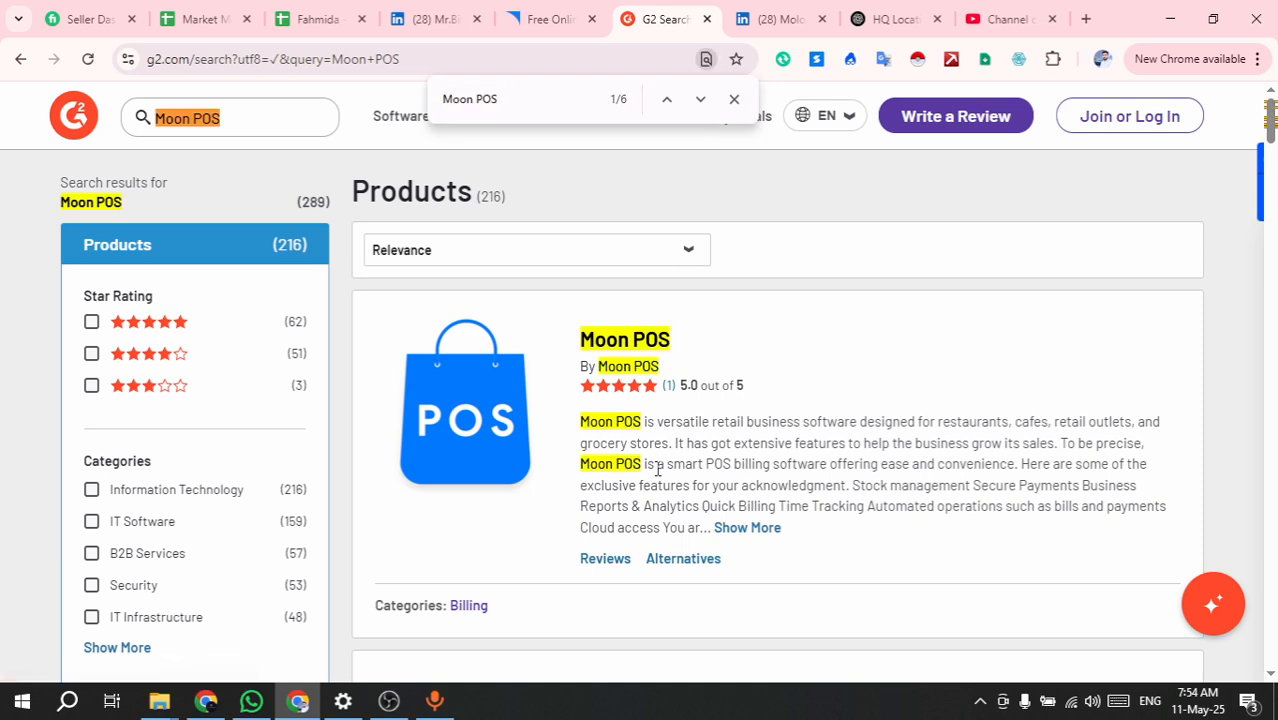
{"action": "left_click", "coordinate": [734, 99]}
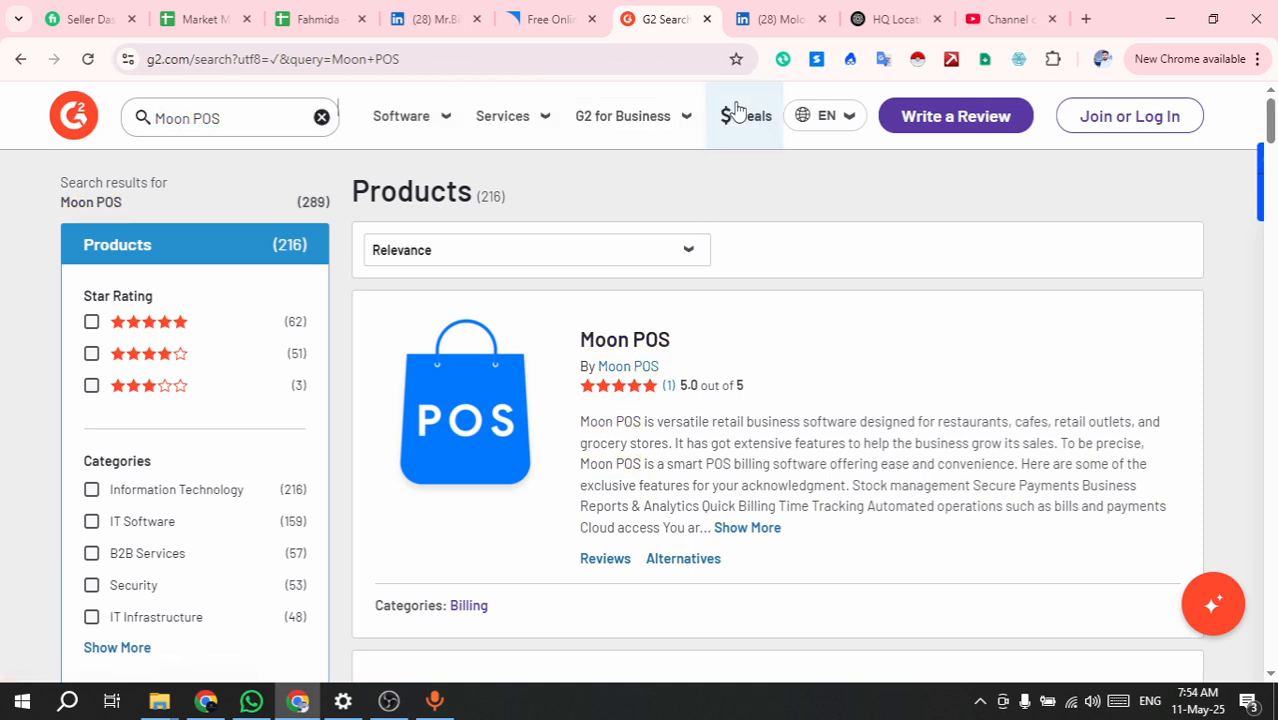
View the Moon POS seller and product review pages on G2 and return to the search results
{"action": "left_click", "coordinate": [620, 368]}
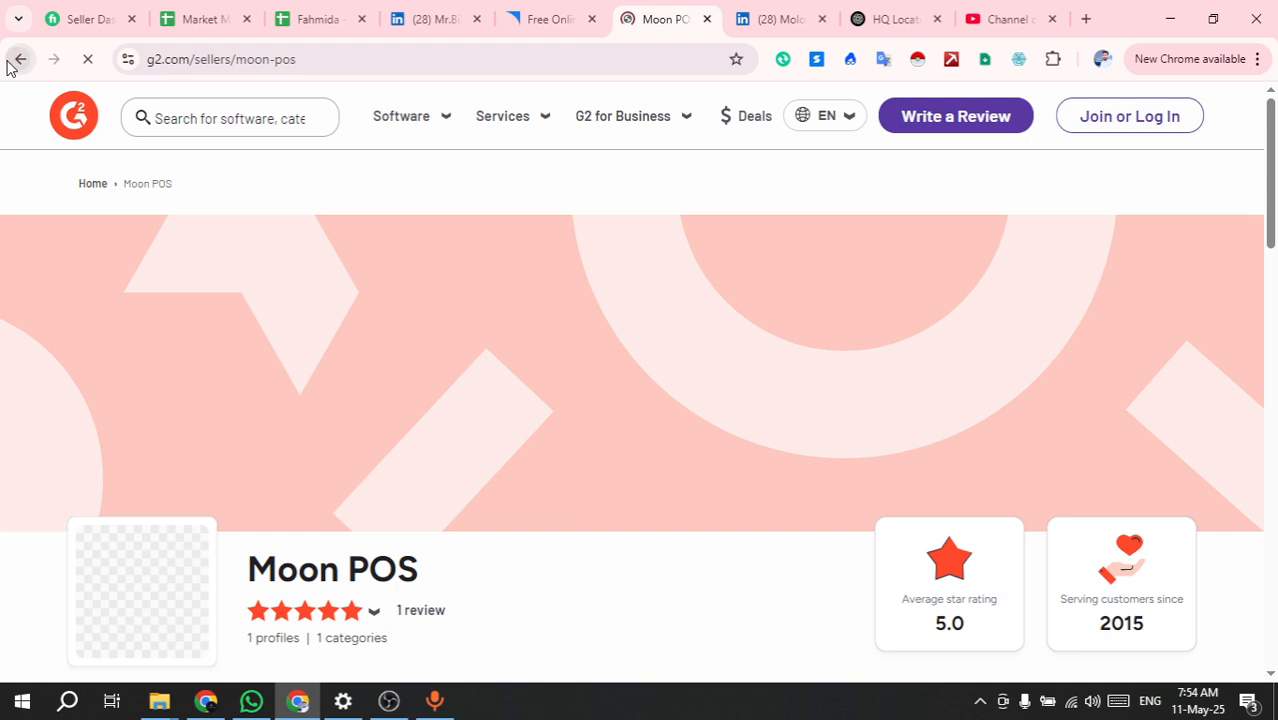
{"action": "left_click", "coordinate": [17, 59]}
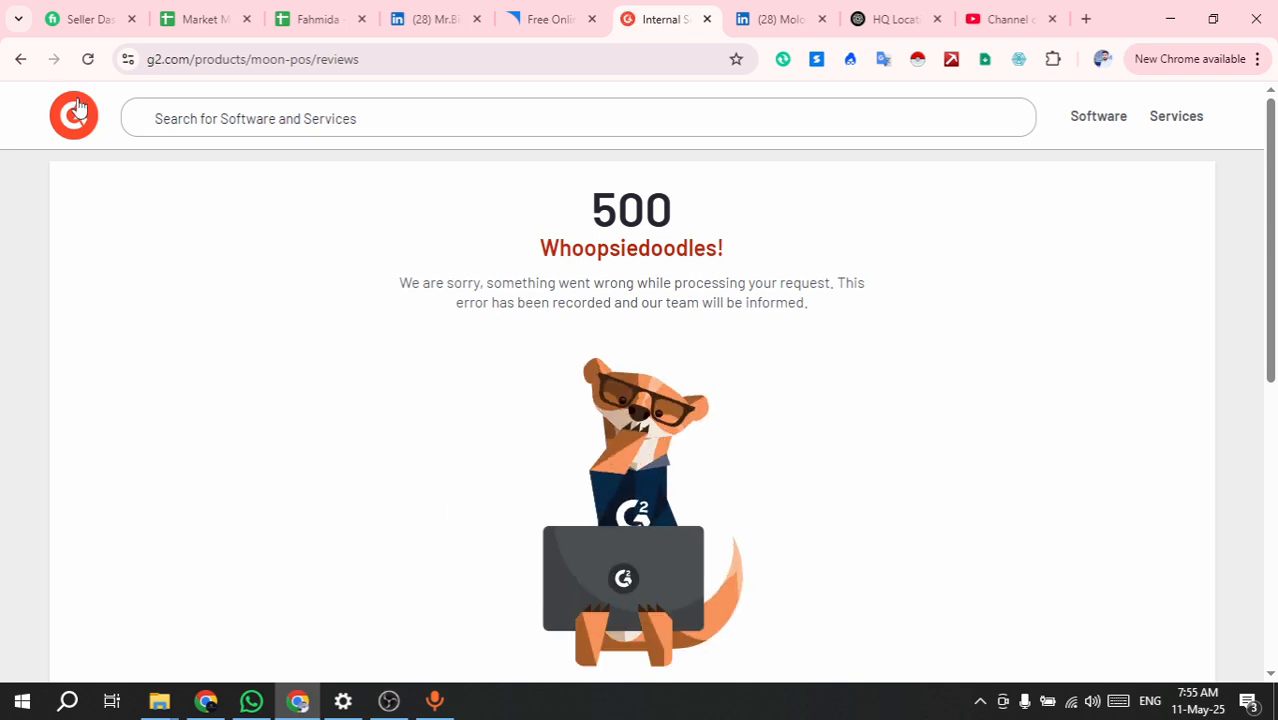
{"action": "left_click", "coordinate": [22, 62]}
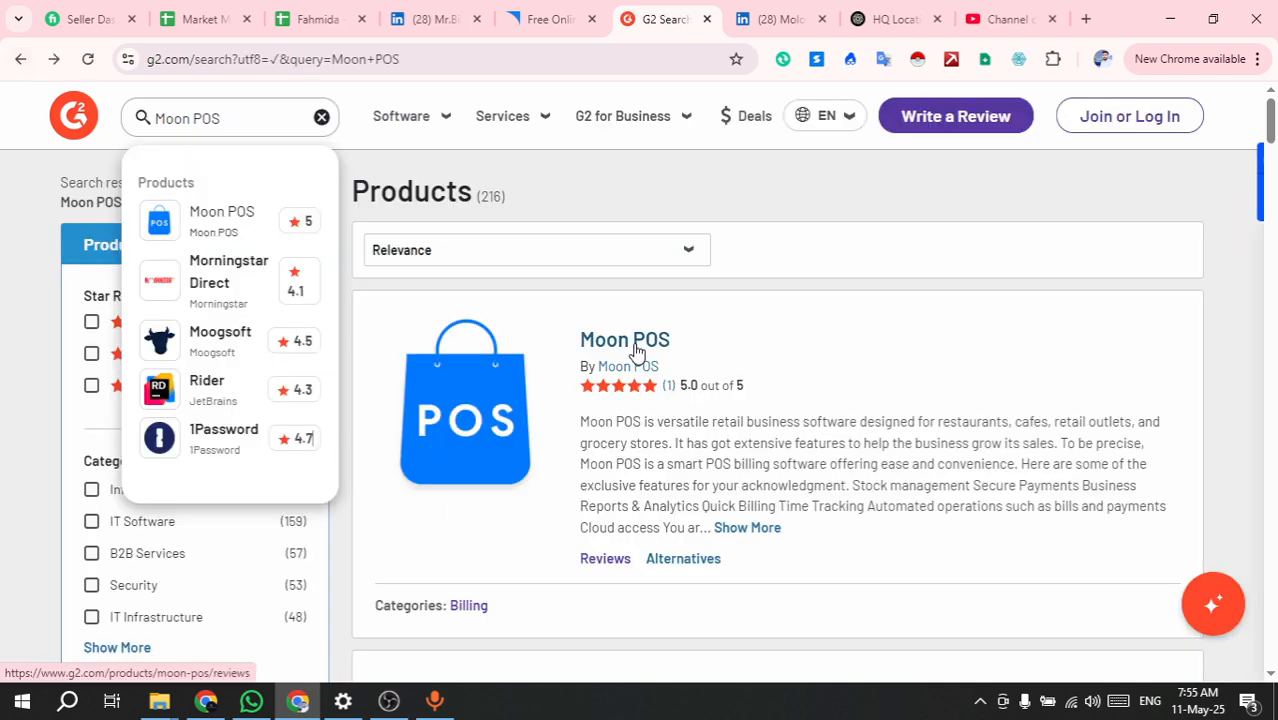
Check the Moon POS row in the companies sheet and look through the G2 search results
{"action": "left_click", "coordinate": [220, 18]}
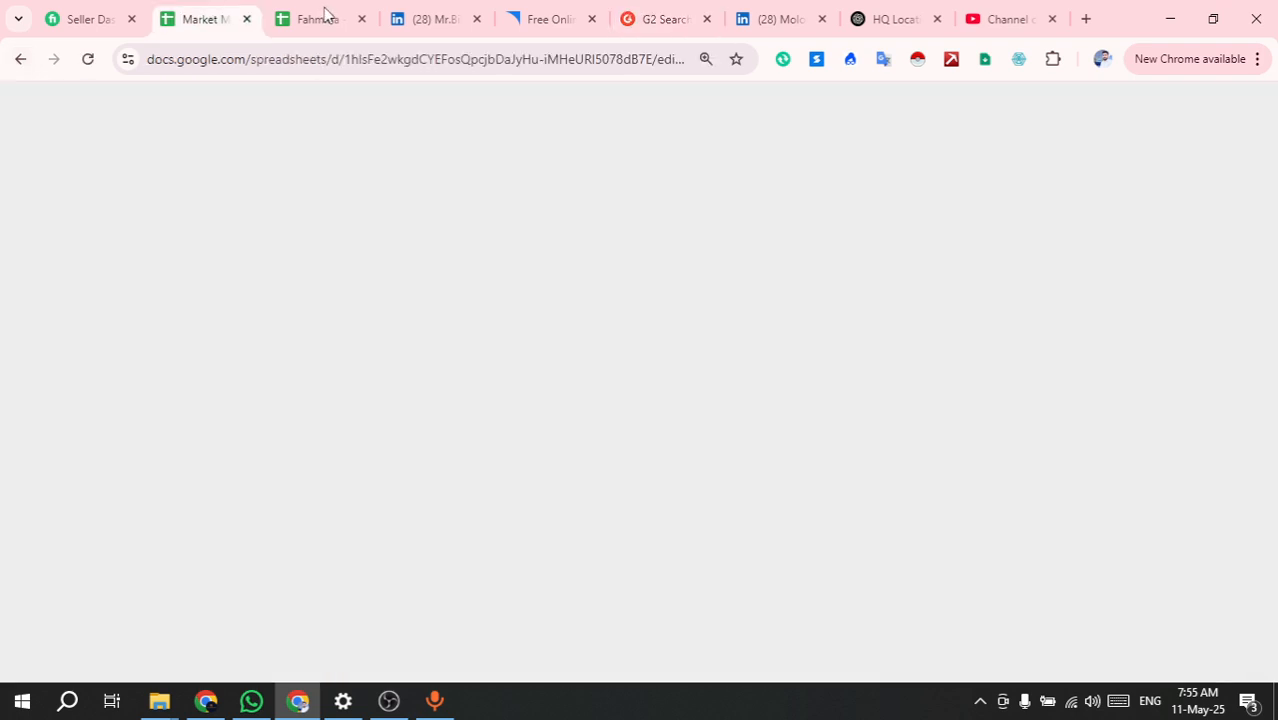
{"action": "left_click", "coordinate": [326, 18]}
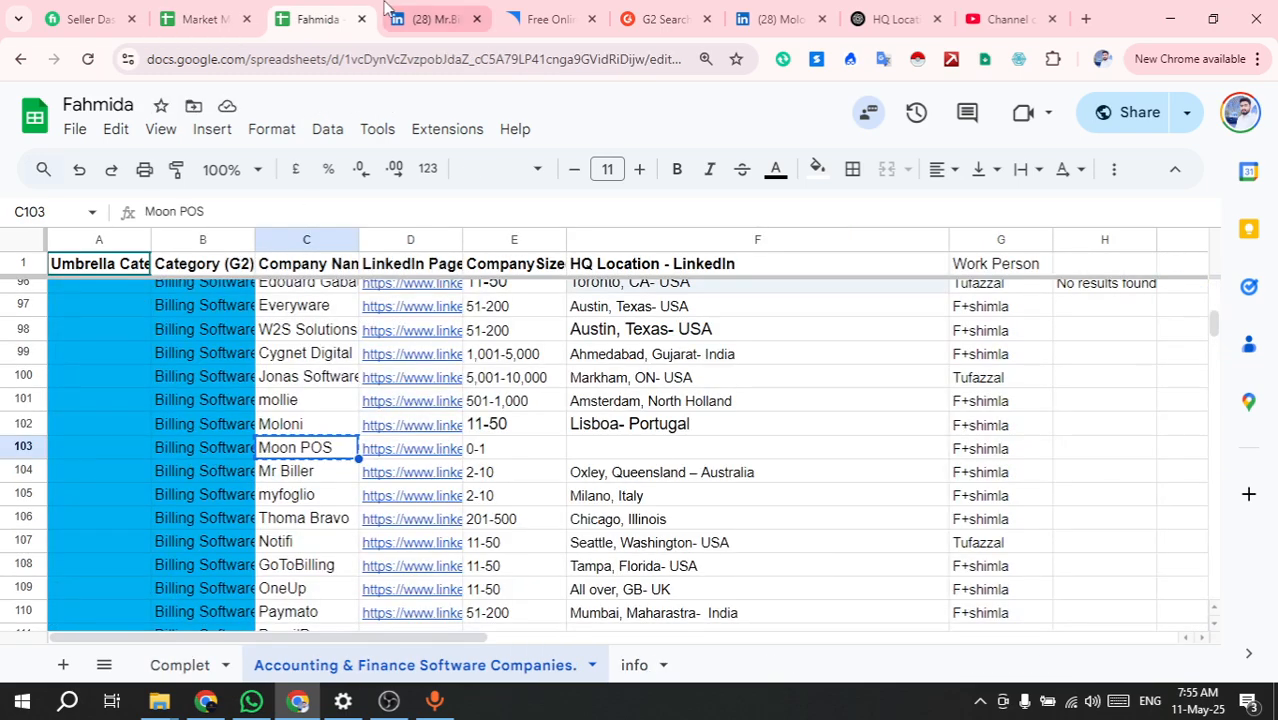
{"action": "left_click", "coordinate": [662, 18]}
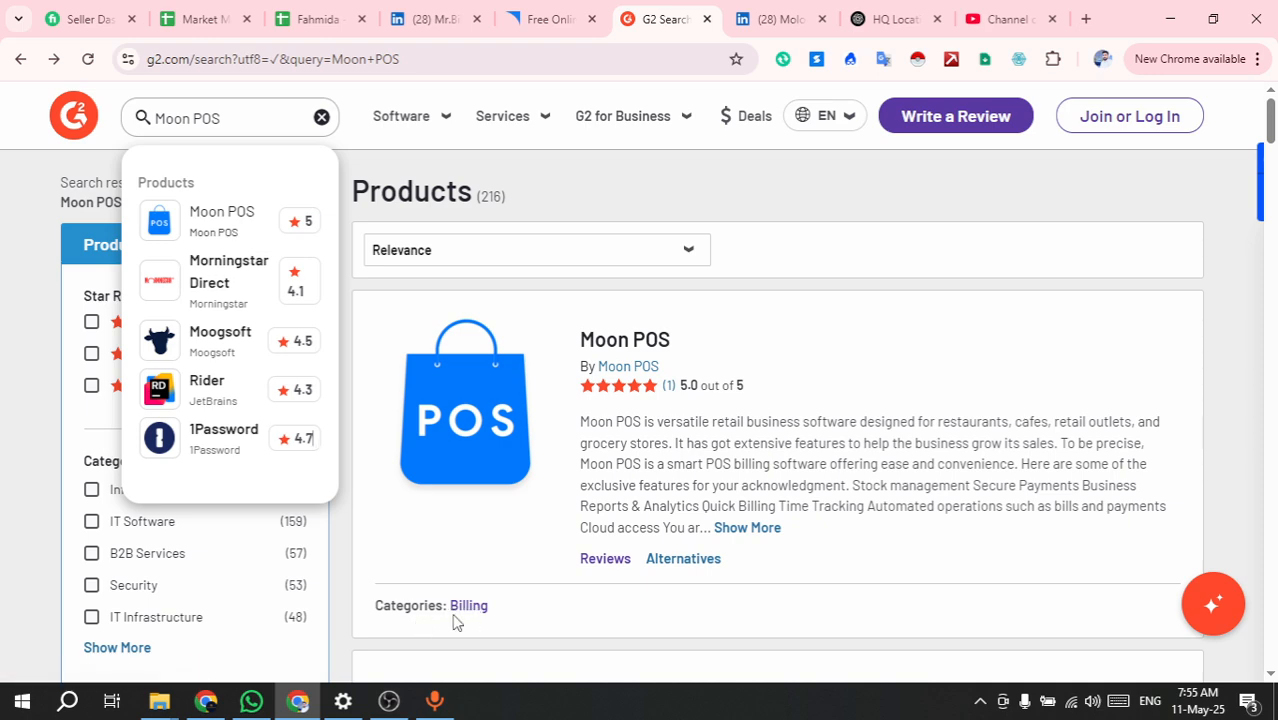
{"action": "scroll", "coordinate": [852, 450], "scroll_direction": "down", "scroll_amount": 5}
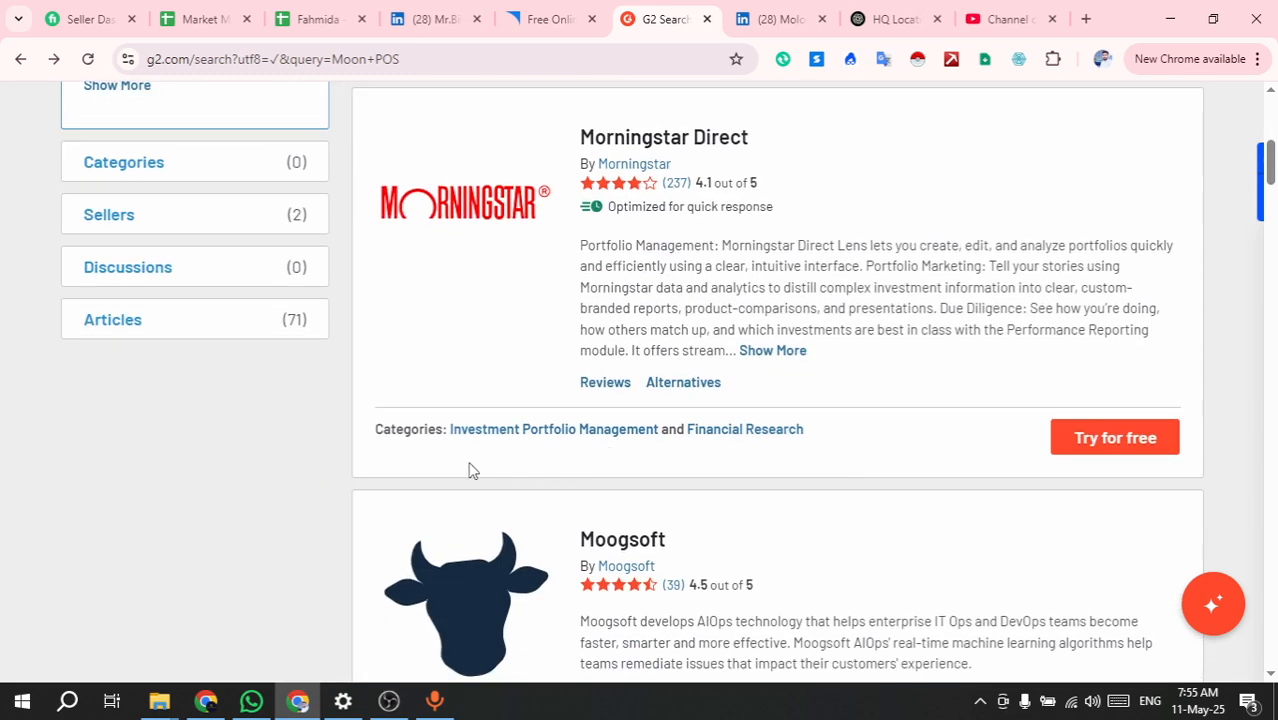
{"action": "scroll", "coordinate": [755, 459], "scroll_direction": "up", "scroll_amount": 5}
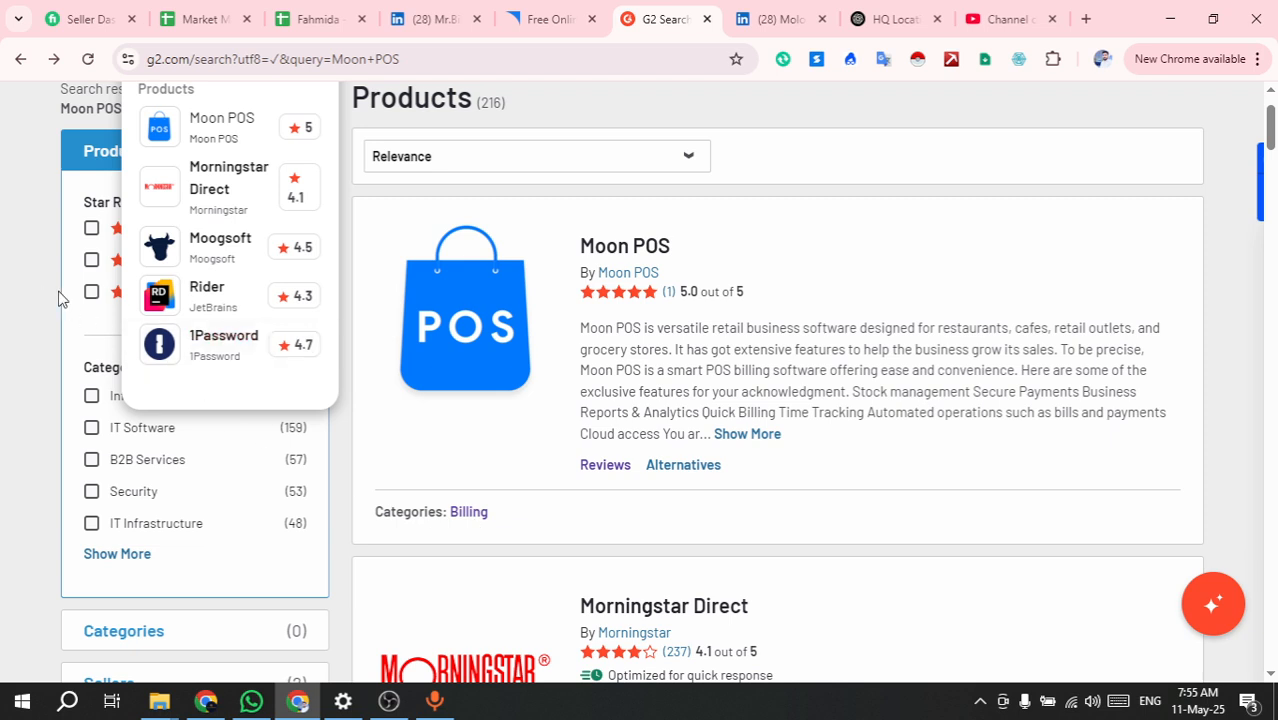
{"action": "scroll", "coordinate": [338, 334], "scroll_direction": "up", "scroll_amount": 1}
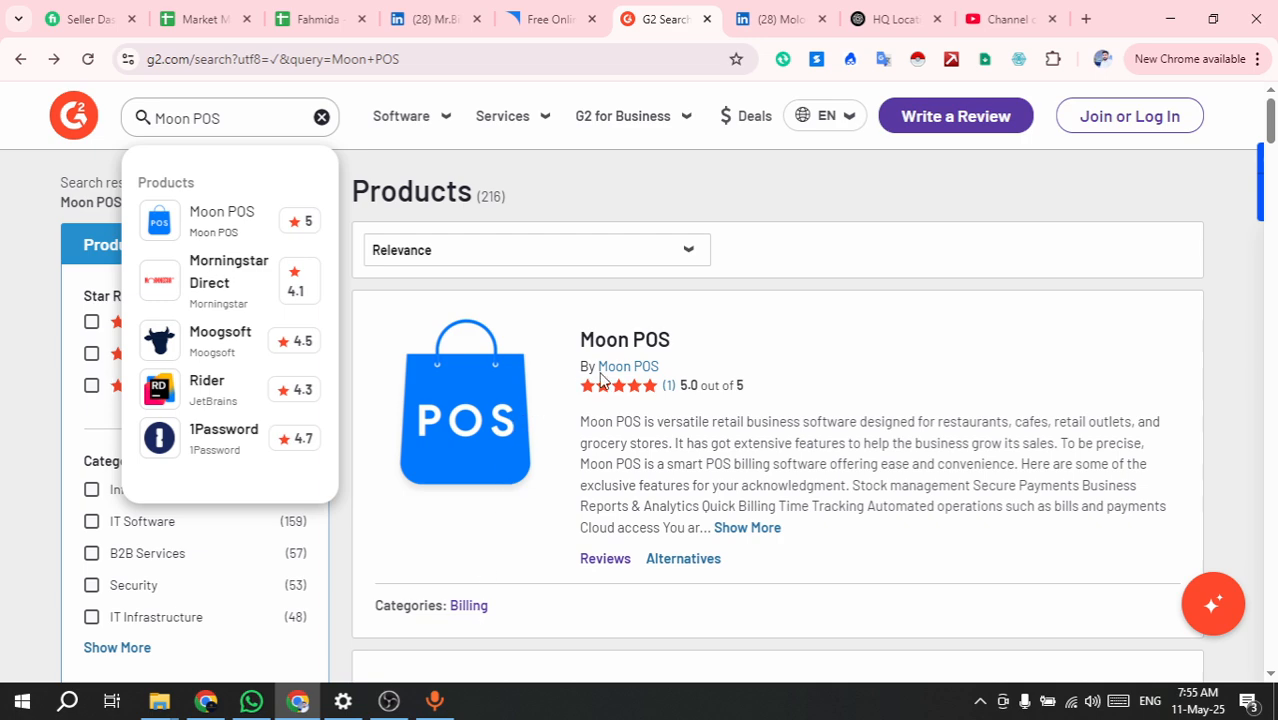
Open the Moon POS seller page from the G2 search results, going back once and reopening it
{"action": "mouse_move", "coordinate": [408, 117]}
{"action": "left_click", "coordinate": [627, 368]}
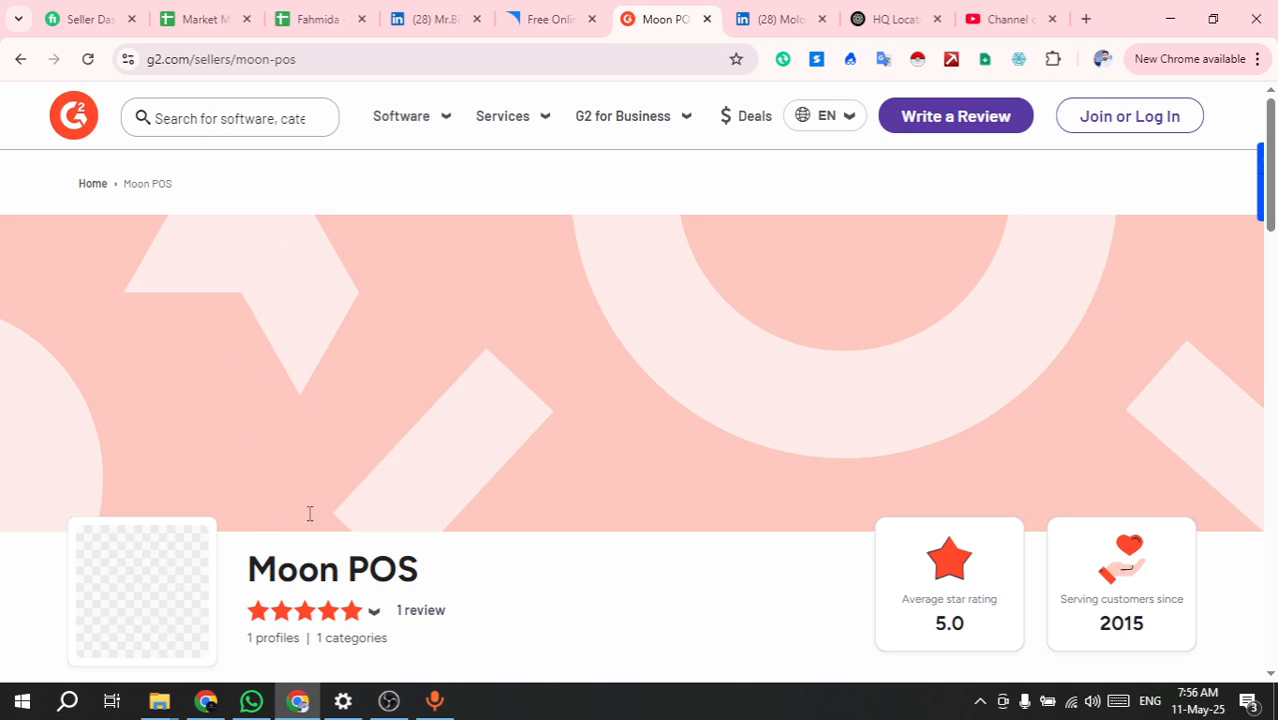
{"action": "left_click", "coordinate": [20, 59]}
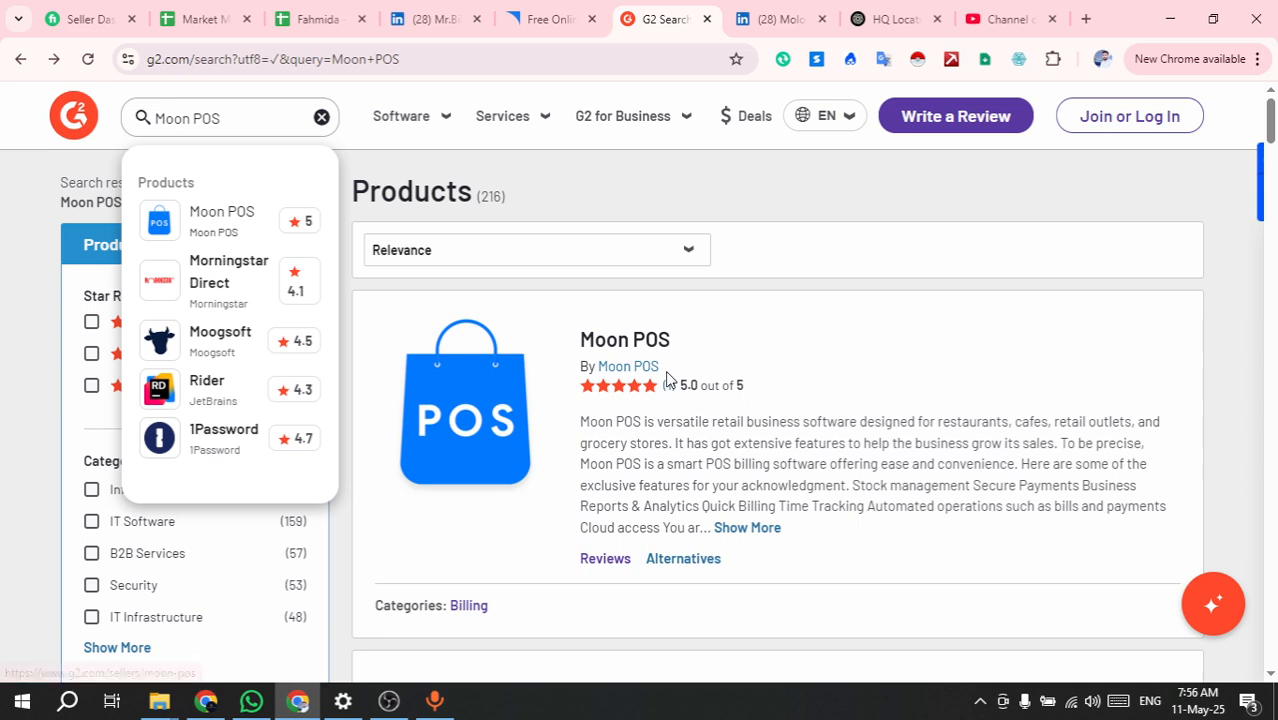
{"action": "left_click", "coordinate": [614, 375]}
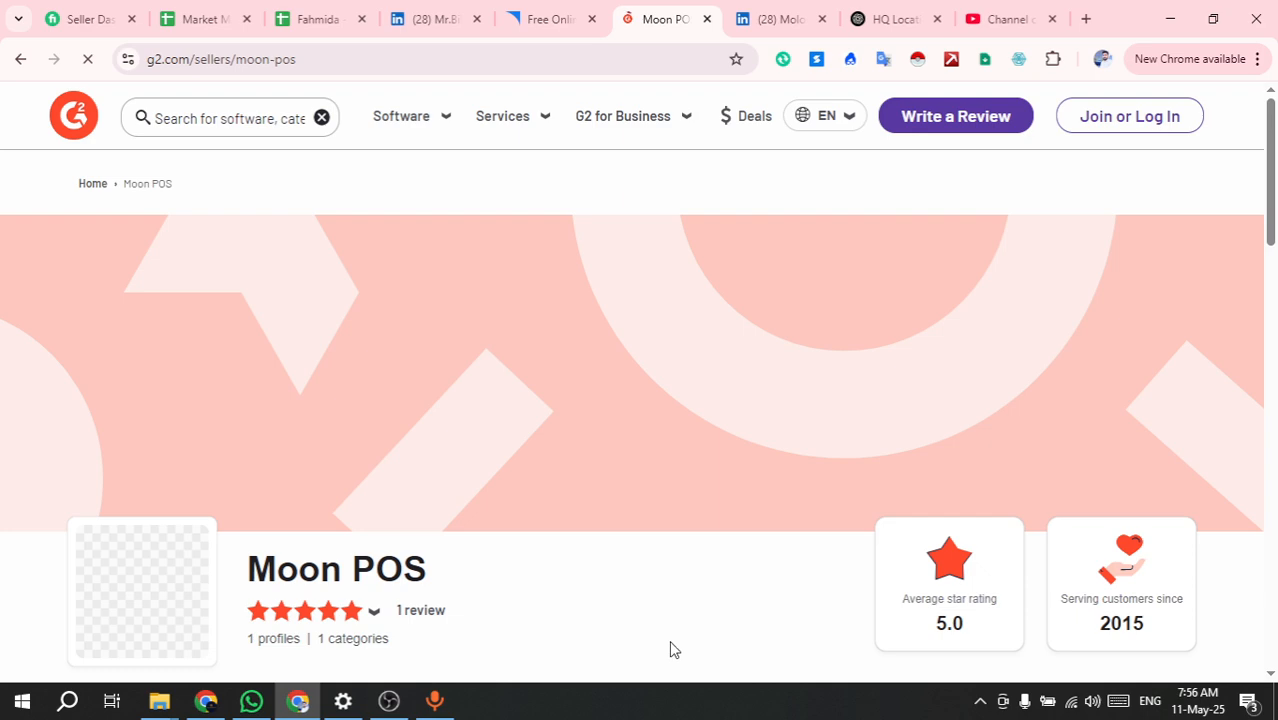
Open the seller's LinkedIn page from the About section on G2 and close the old Moloni LinkedIn page
{"action": "scroll", "coordinate": [372, 606], "scroll_direction": "down", "scroll_amount": 3}
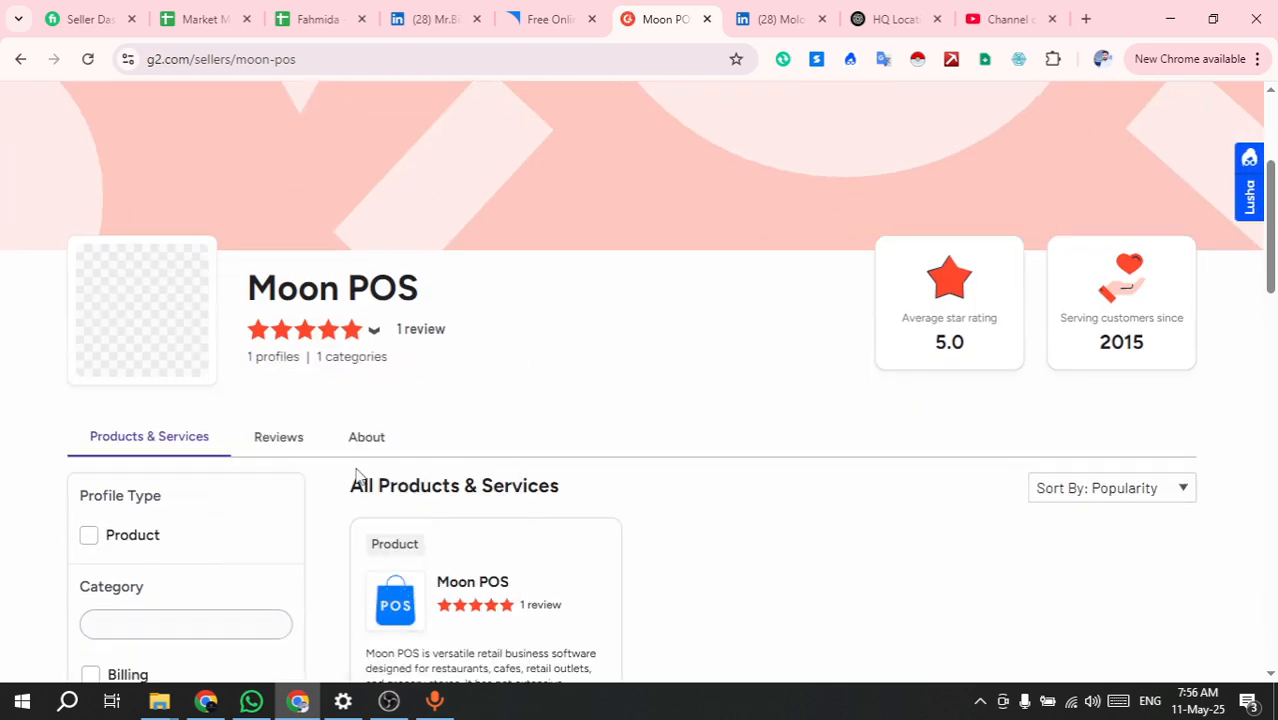
{"action": "left_click", "coordinate": [362, 450]}
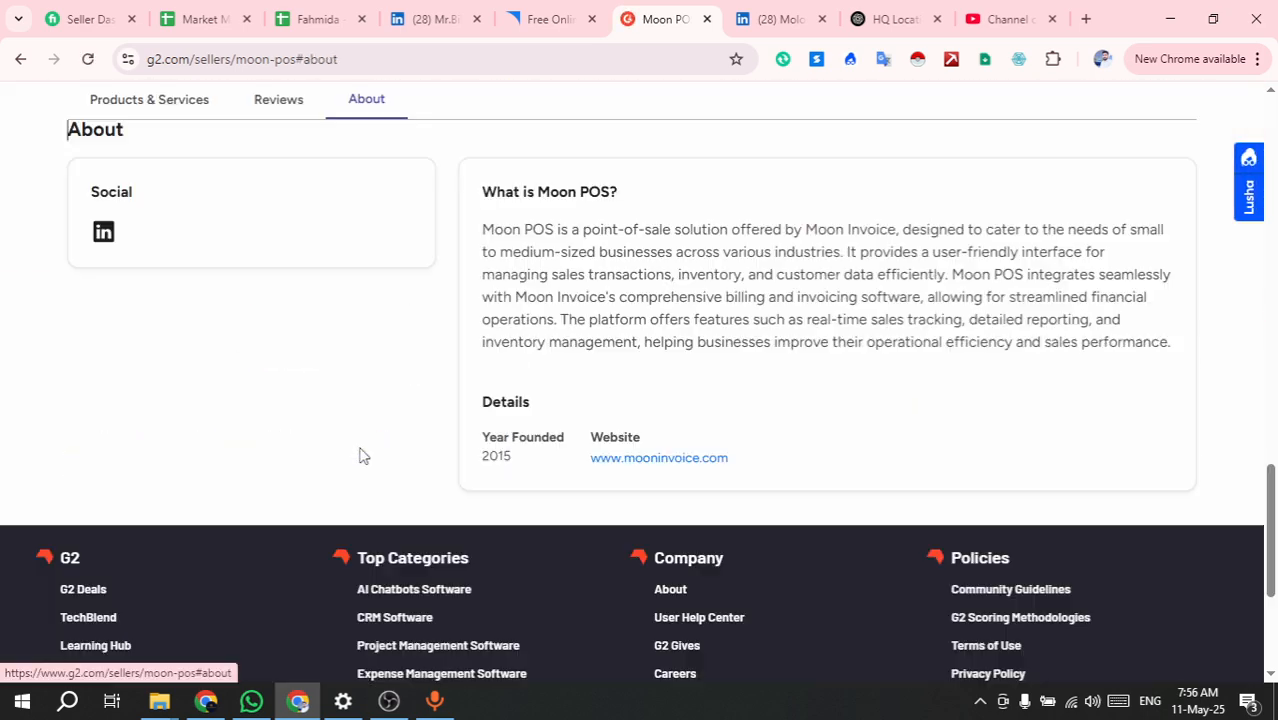
{"action": "left_click", "coordinate": [103, 235]}
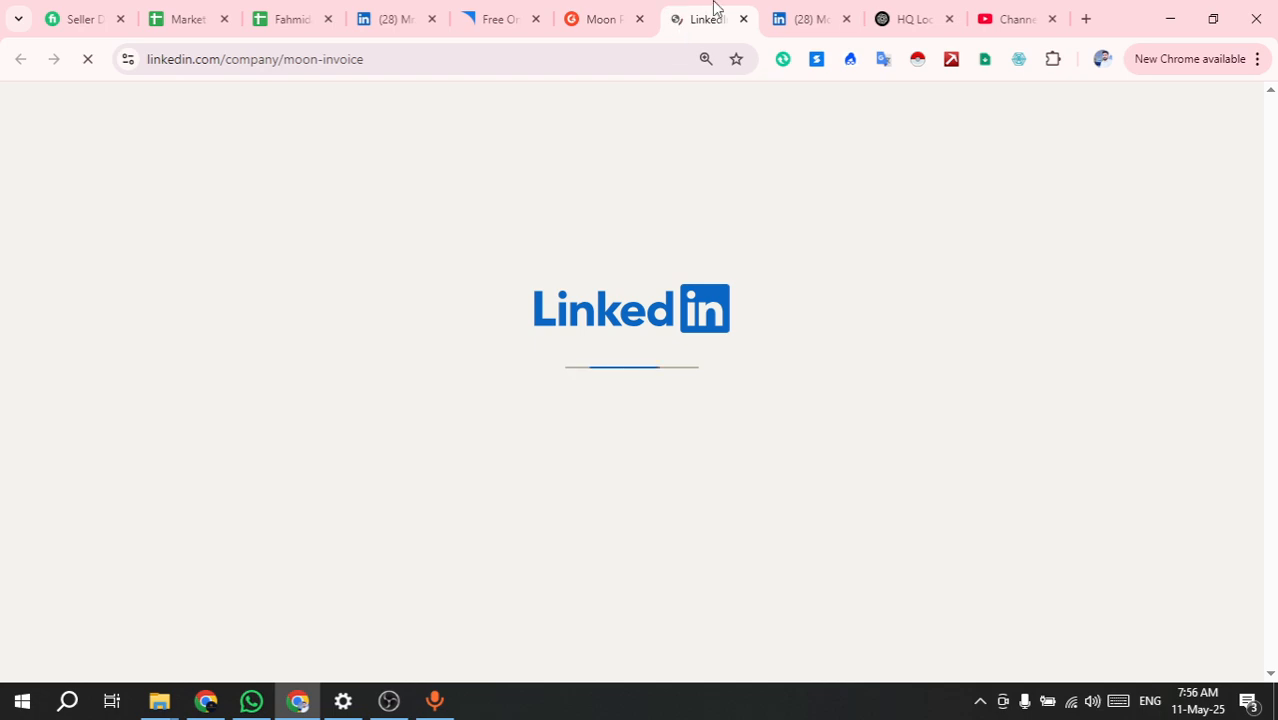
{"action": "left_click", "coordinate": [845, 20]}
{"action": "left_click", "coordinate": [845, 20]}
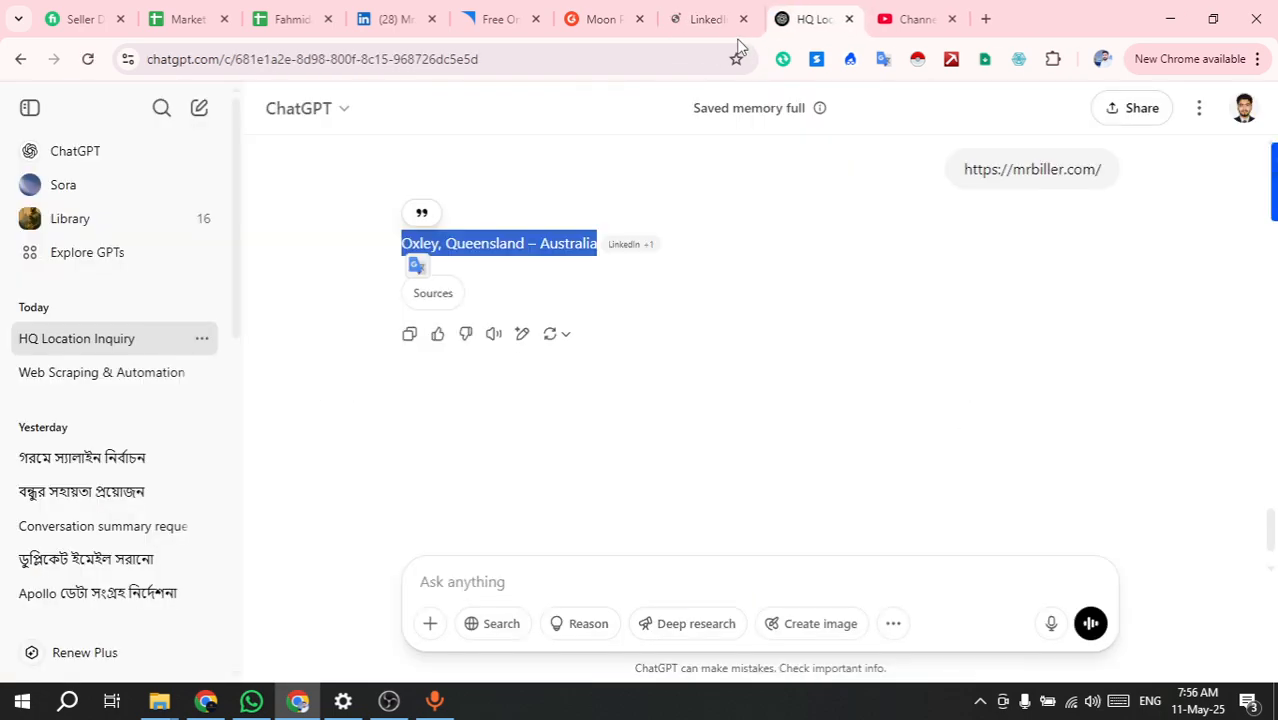
{"action": "left_click", "coordinate": [688, 18]}
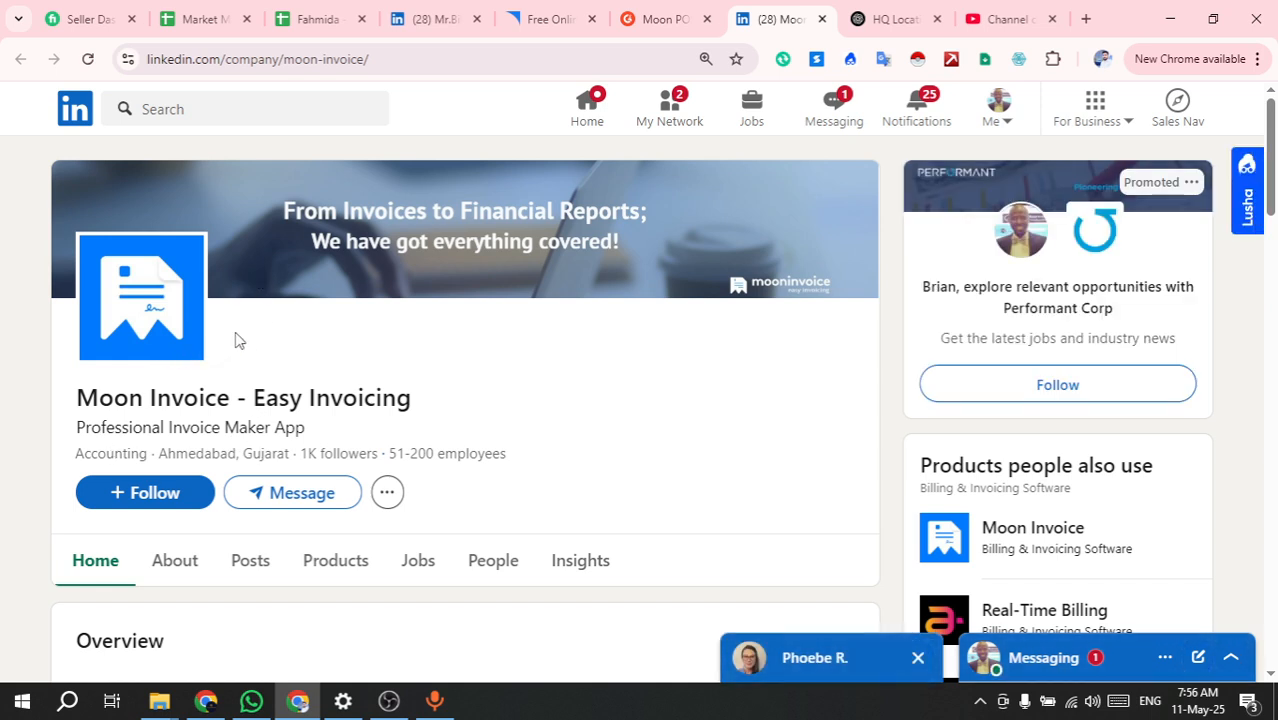
Copy Moon Invoice's LinkedIn page address, company size 51-200 and headquarters "Ahmedabad, Gujarat" from LinkedIn, and check the company's country
{"action": "left_click", "coordinate": [445, 62]}
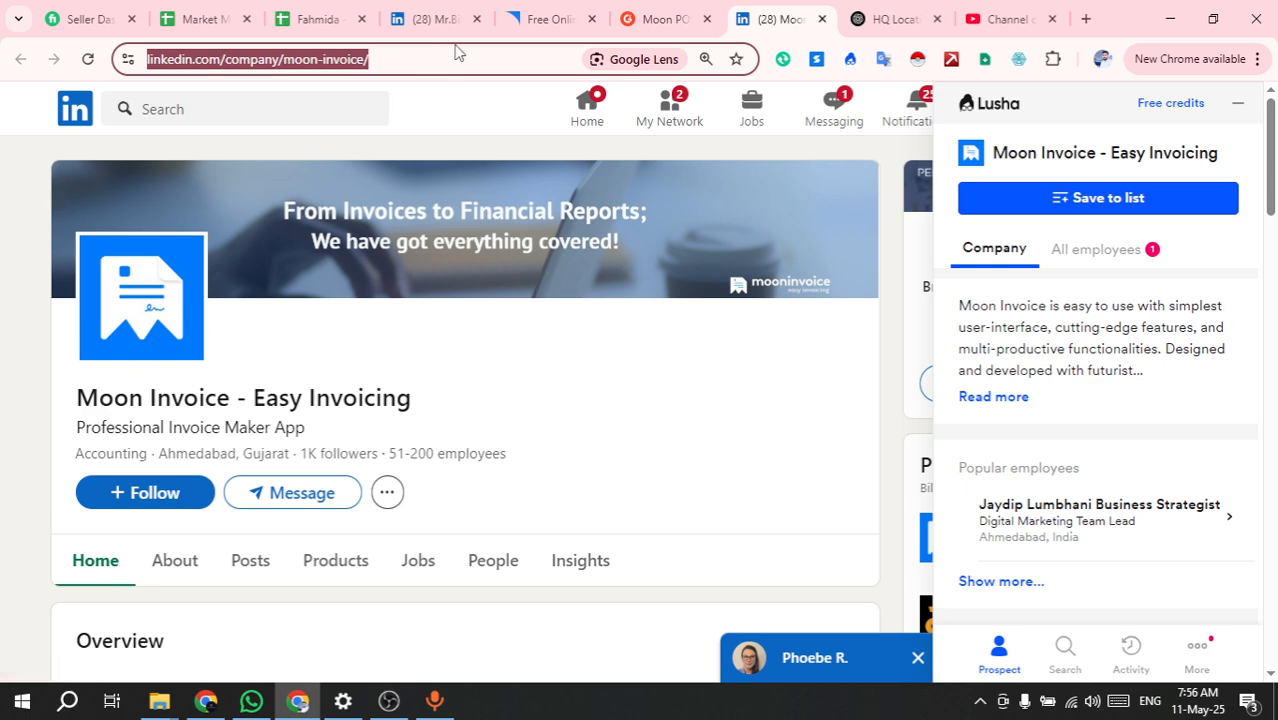
{"action": "left_click", "coordinate": [189, 569]}
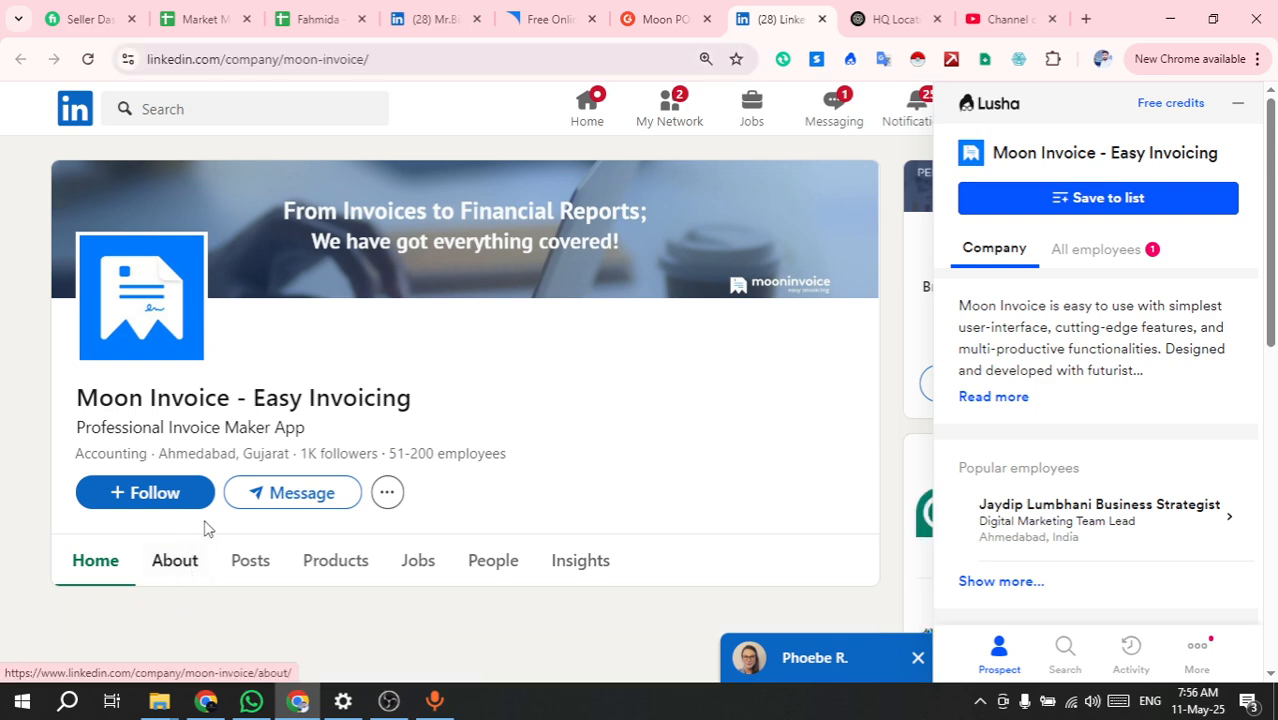
{"action": "scroll", "coordinate": [455, 390], "scroll_direction": "down", "scroll_amount": 3}
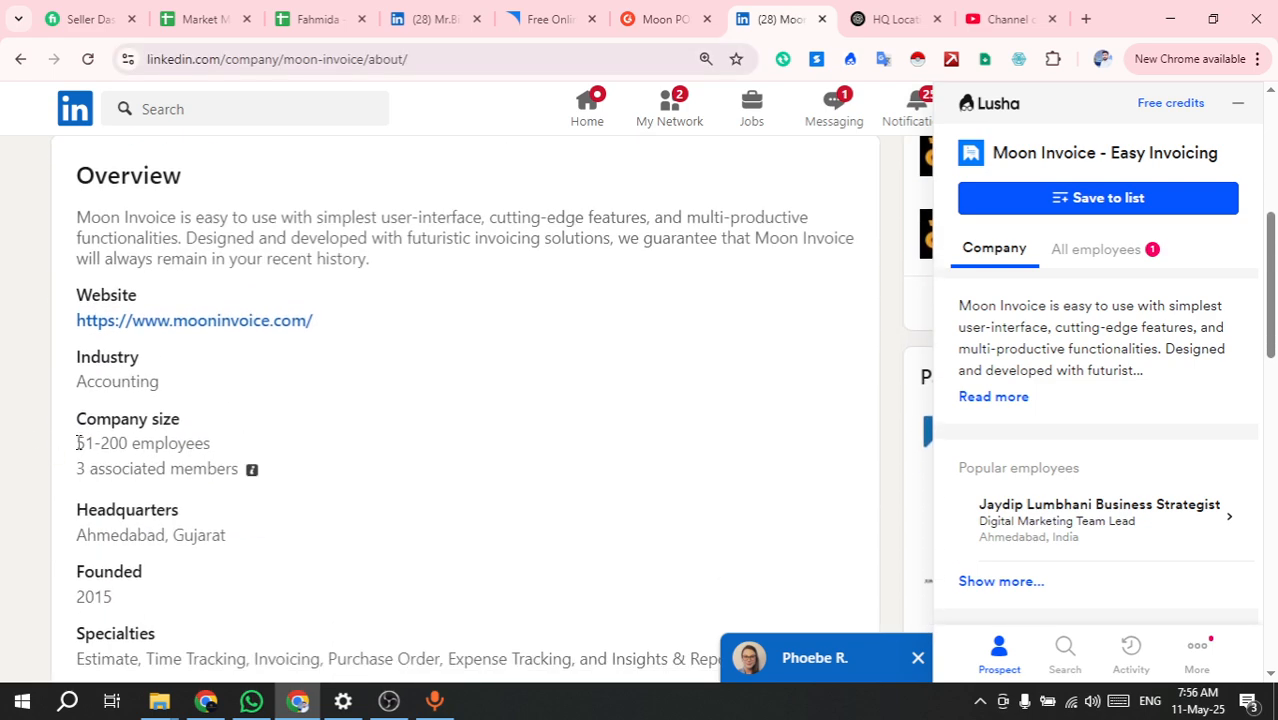
{"action": "left_click_drag", "start_coordinate": [128, 443], "coordinate": [77, 445]}
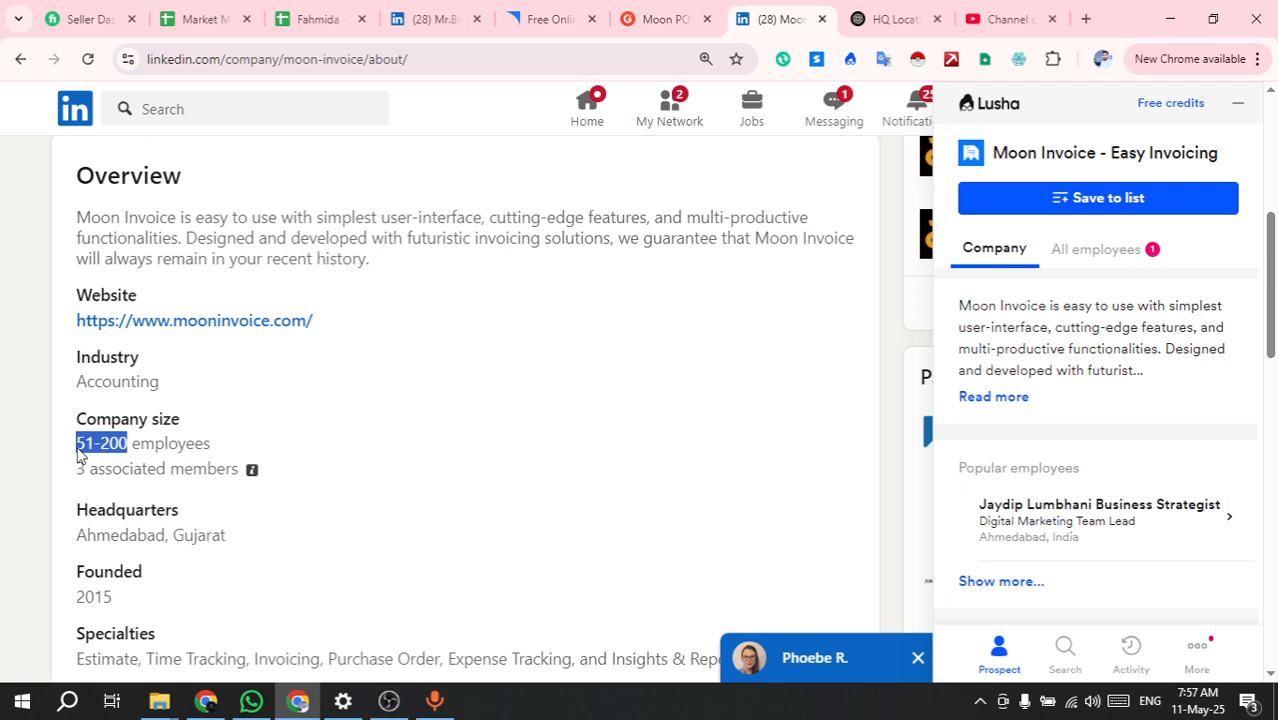
{"action": "triple_click", "coordinate": [195, 535]}
{"action": "key", "text": "super+c"}
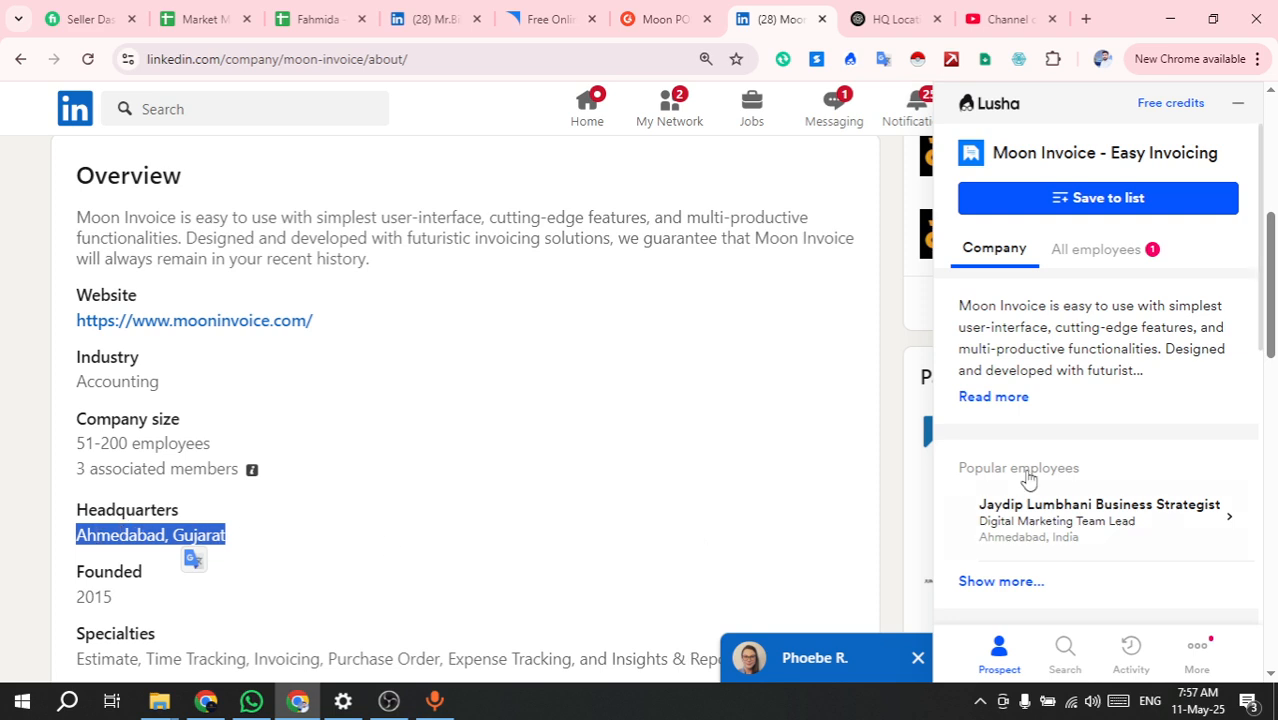
{"action": "scroll", "coordinate": [1088, 488], "scroll_direction": "down", "scroll_amount": 5}
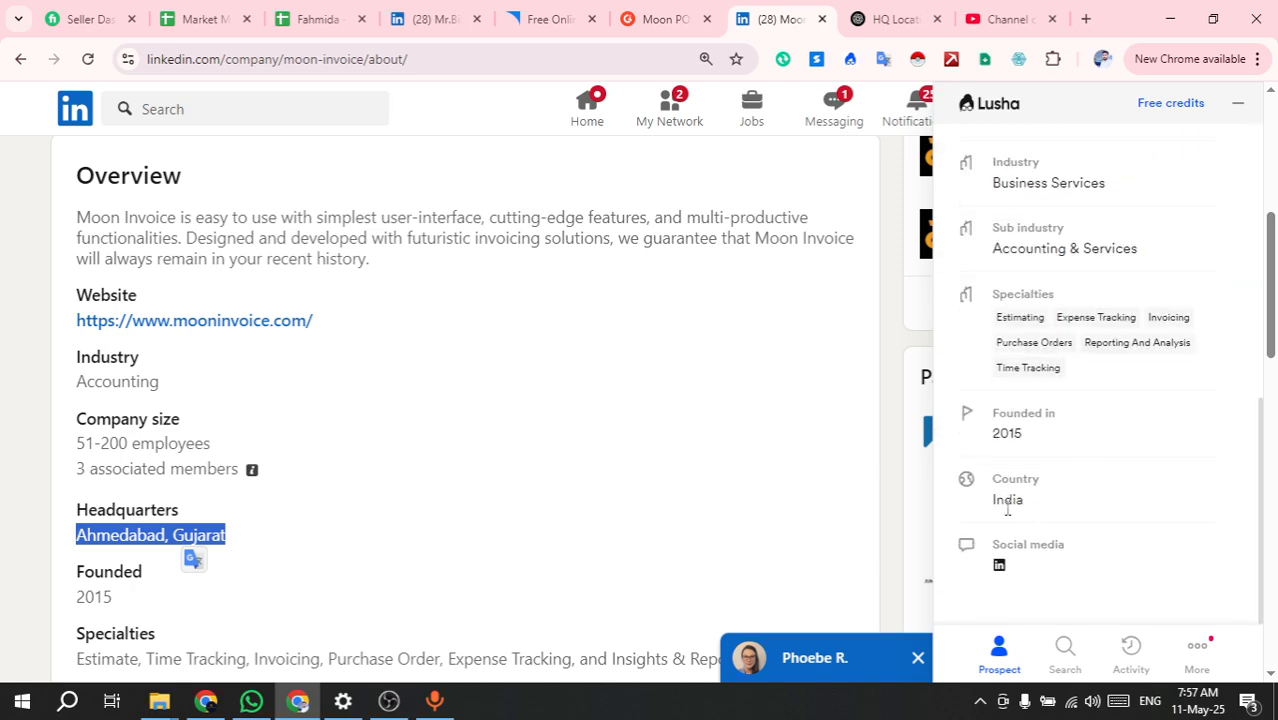
{"action": "scroll", "coordinate": [394, 491], "scroll_direction": "down", "scroll_amount": 4}
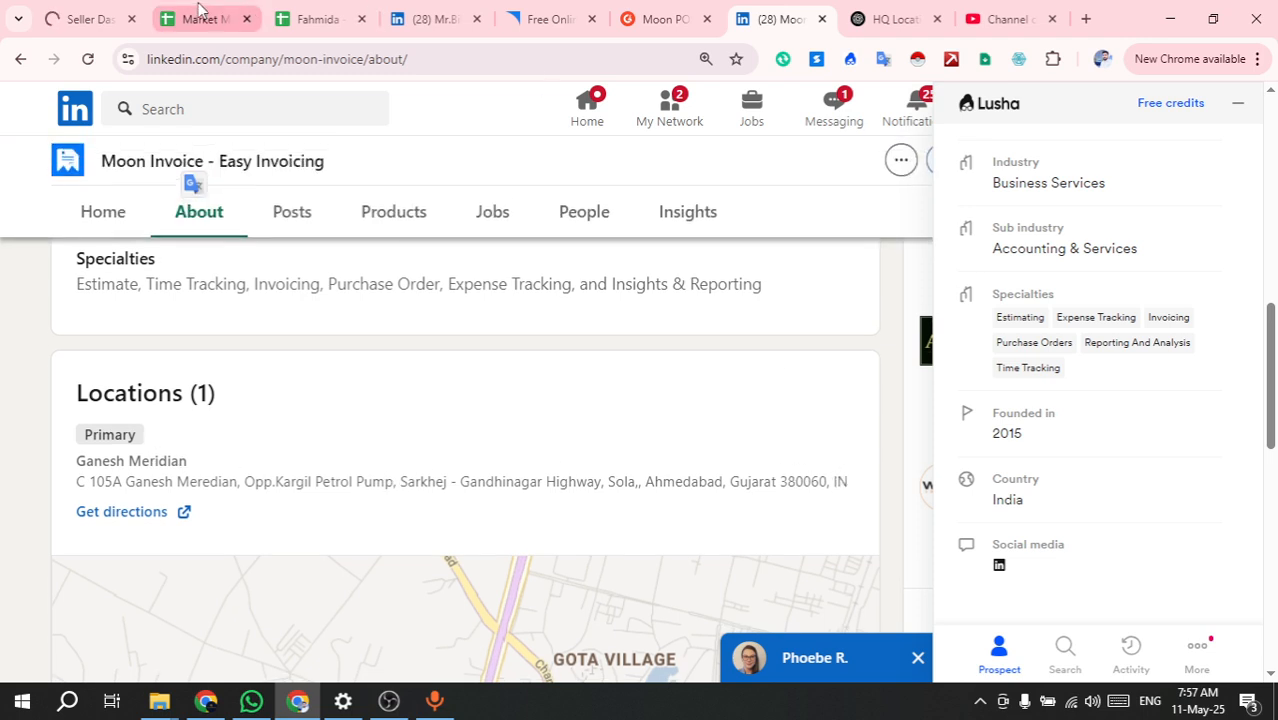
Switch to the companies sheet and select the LinkedIn Page cell in the Moon POS row
{"action": "left_click", "coordinate": [347, 8]}
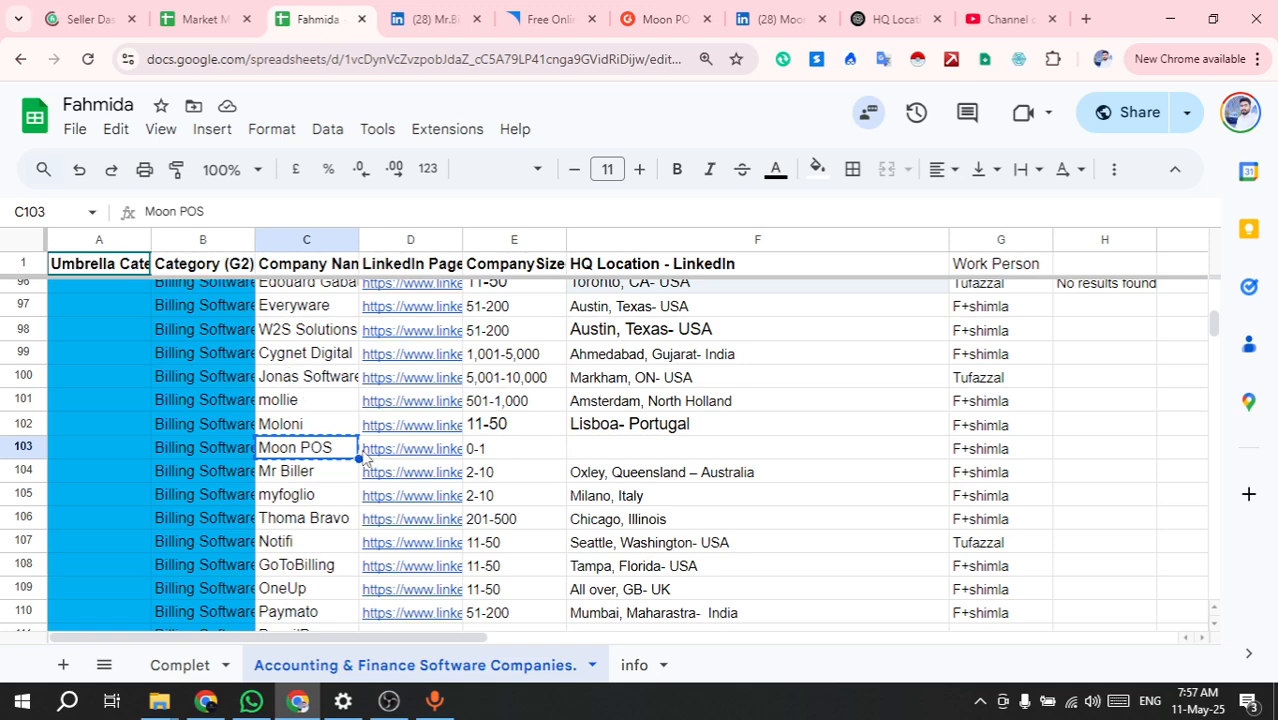
{"action": "left_click", "coordinate": [505, 452]}
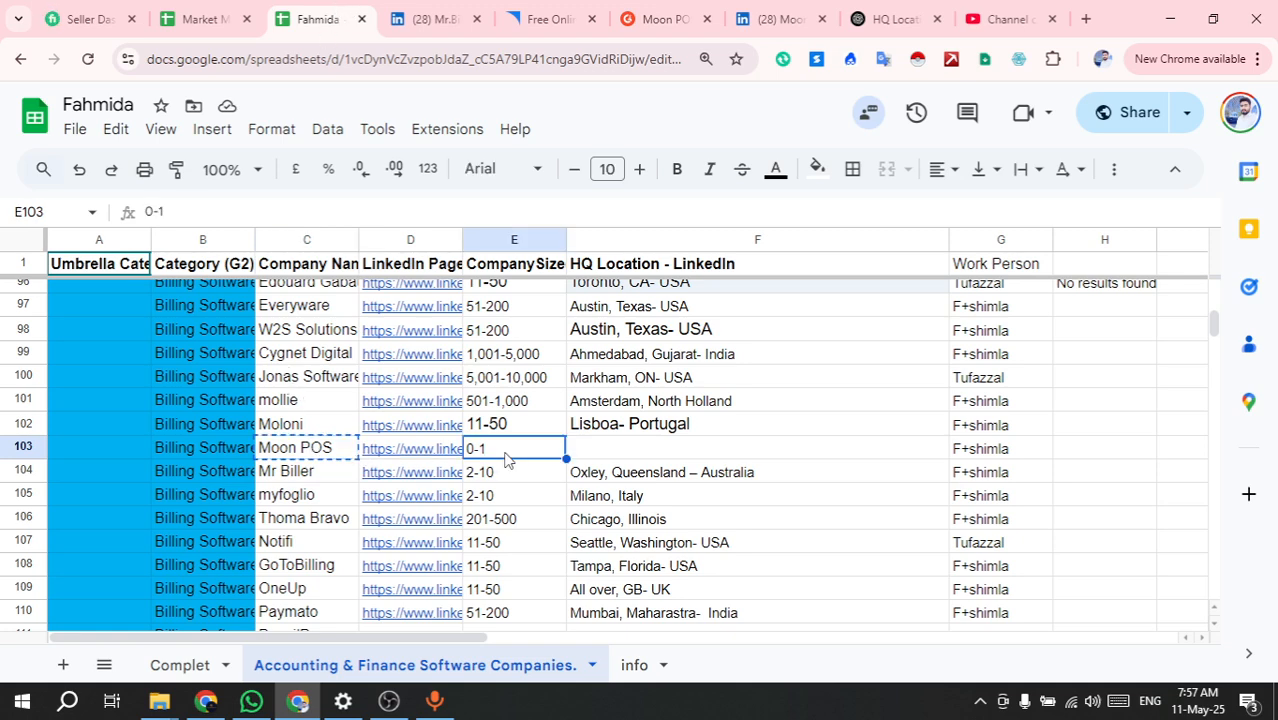
{"action": "key", "text": "super+v"}
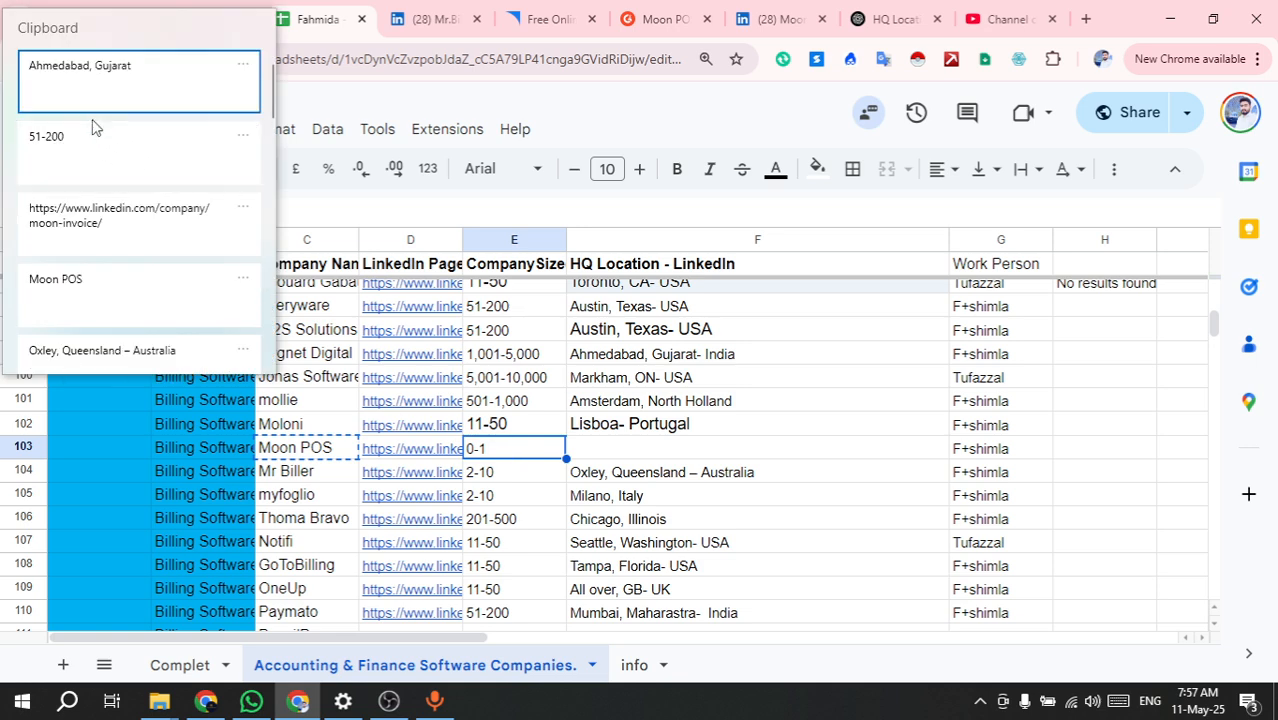
{"action": "left_click", "coordinate": [339, 460]}
{"action": "left_click", "coordinate": [384, 456]}
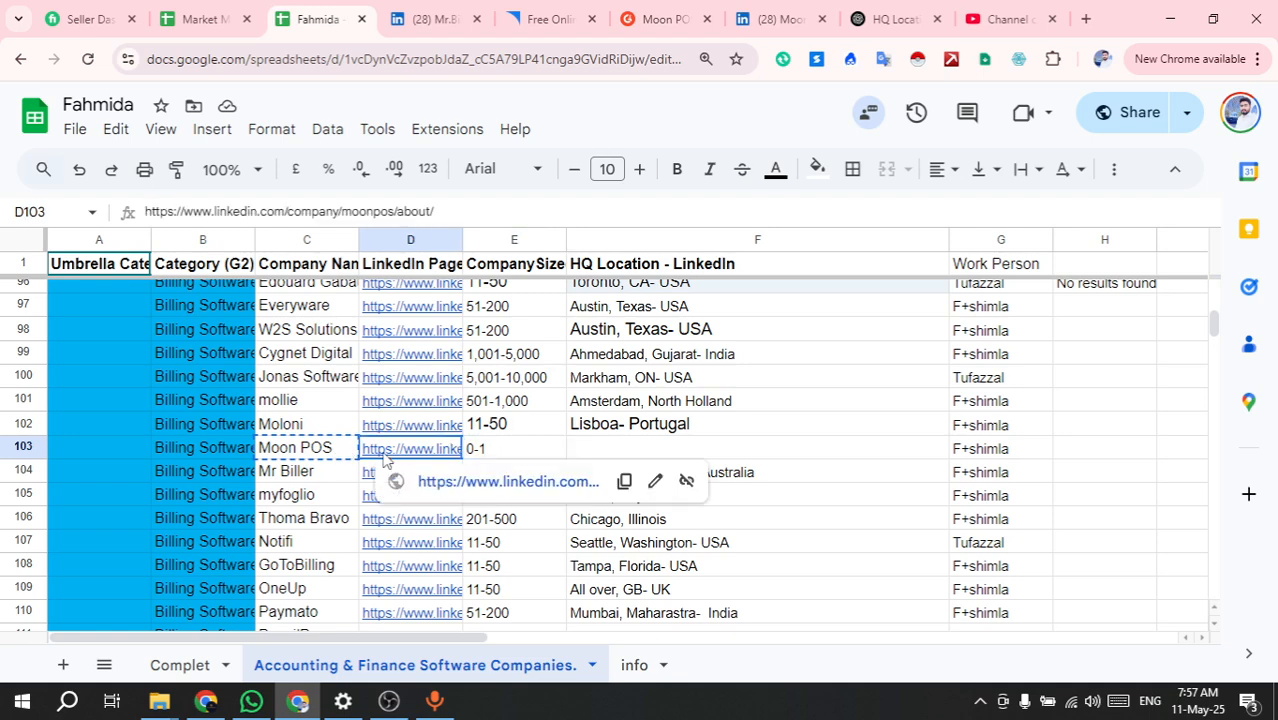
{"action": "key", "text": "super+v"}
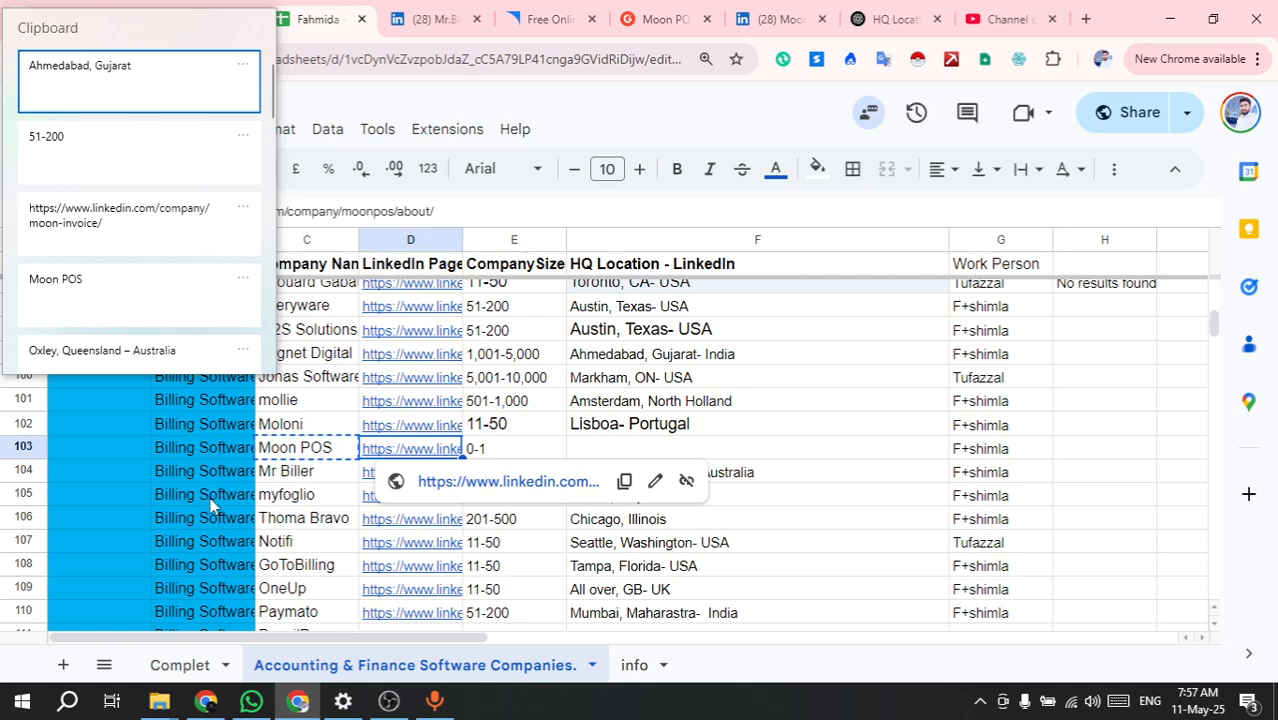
{"action": "key", "text": "Escape"}
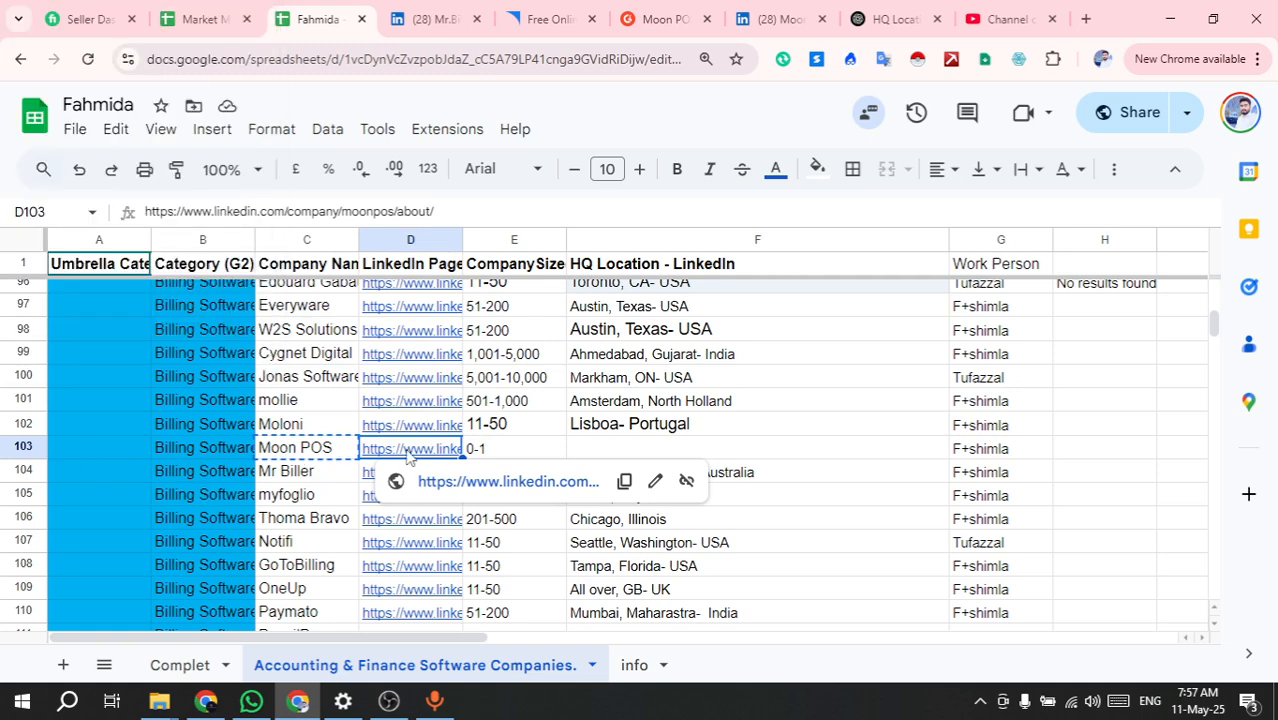
{"action": "key", "text": "Right"}
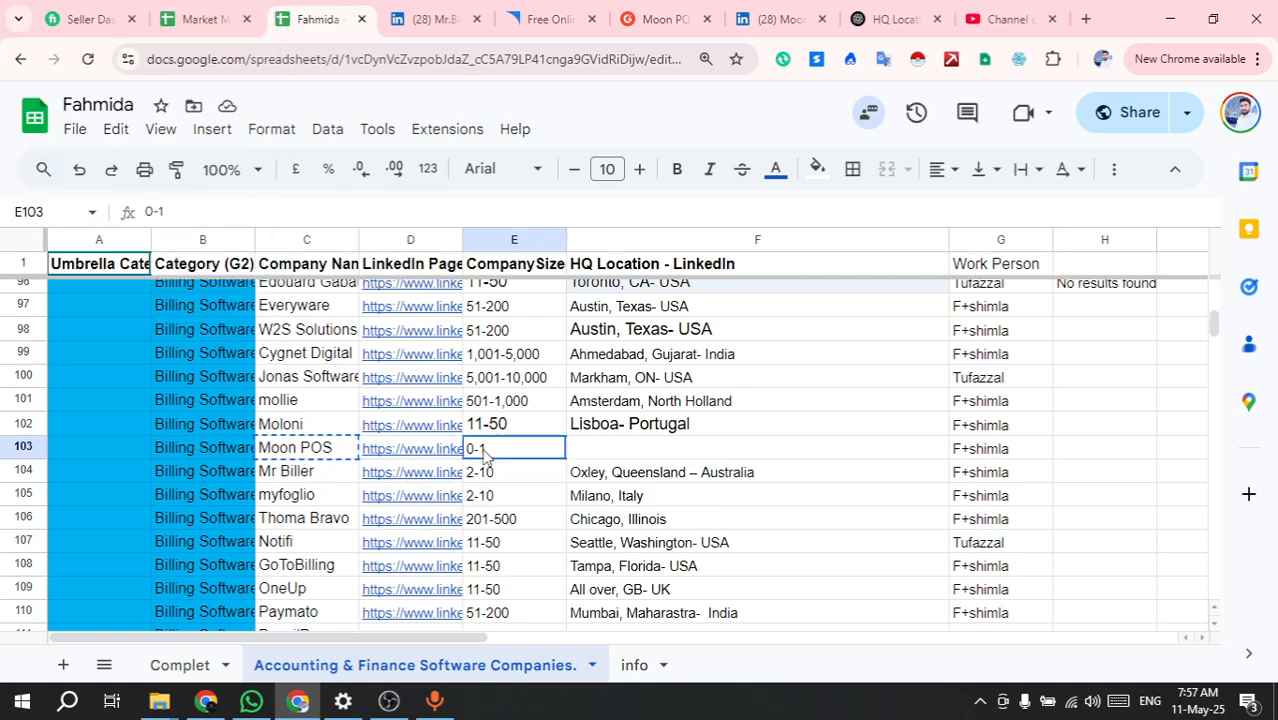
{"action": "key", "text": "Left"}
{"action": "left_click", "coordinate": [298, 455], "text": "shift"}
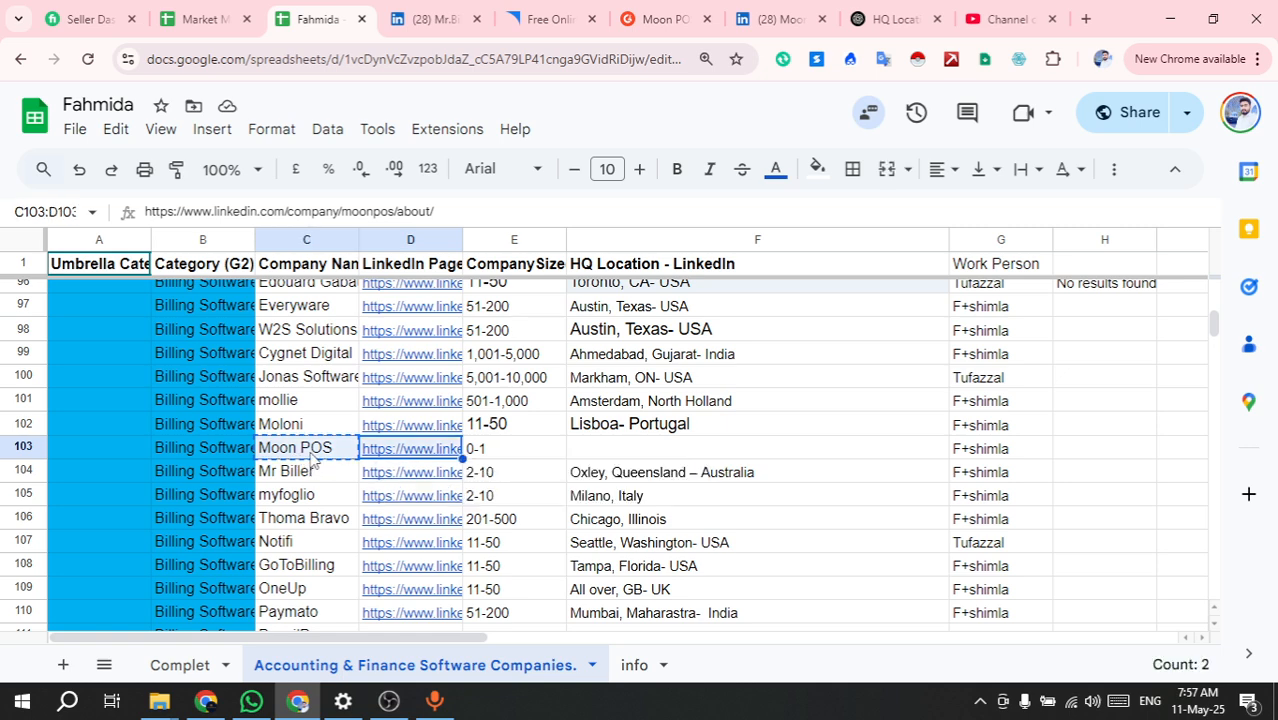
{"action": "left_click", "coordinate": [538, 434]}
{"action": "left_click", "coordinate": [407, 455]}
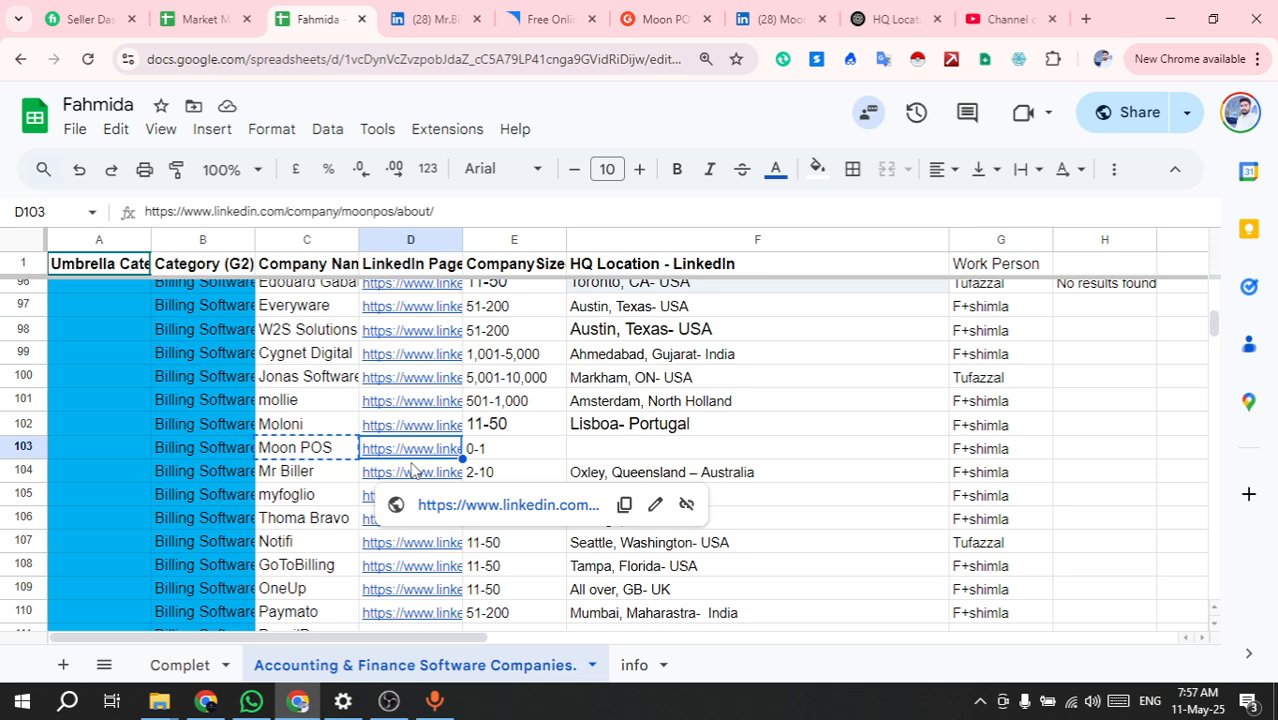
{"action": "left_click", "coordinate": [329, 461]}
{"action": "left_click", "coordinate": [396, 446]}
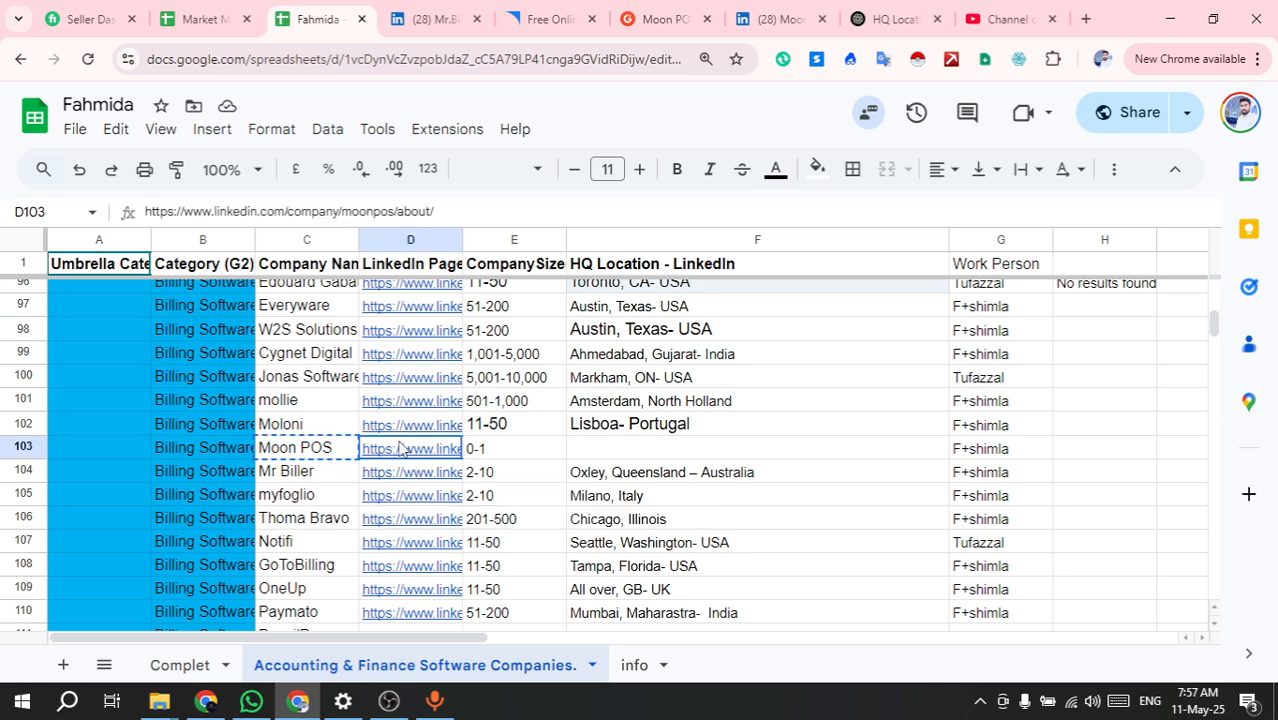
{"action": "key", "text": "super+v"}
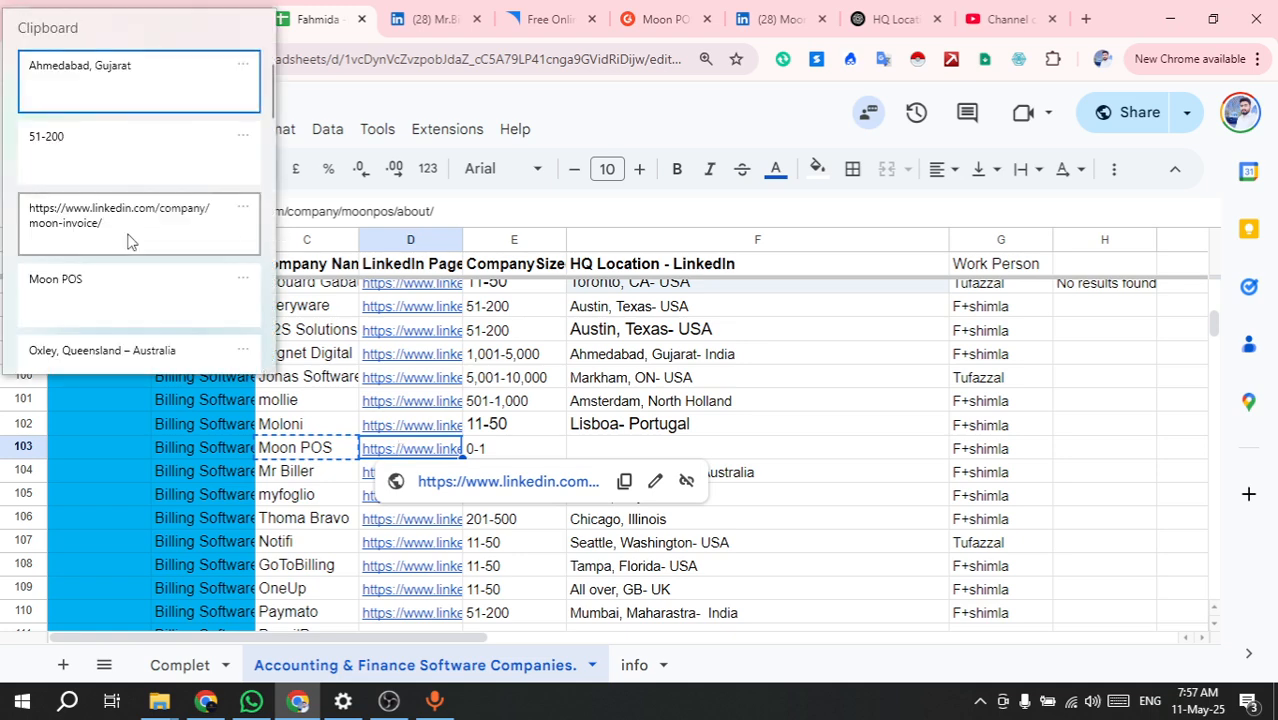
{"action": "left_click", "coordinate": [140, 245]}
{"action": "left_click", "coordinate": [529, 455]}
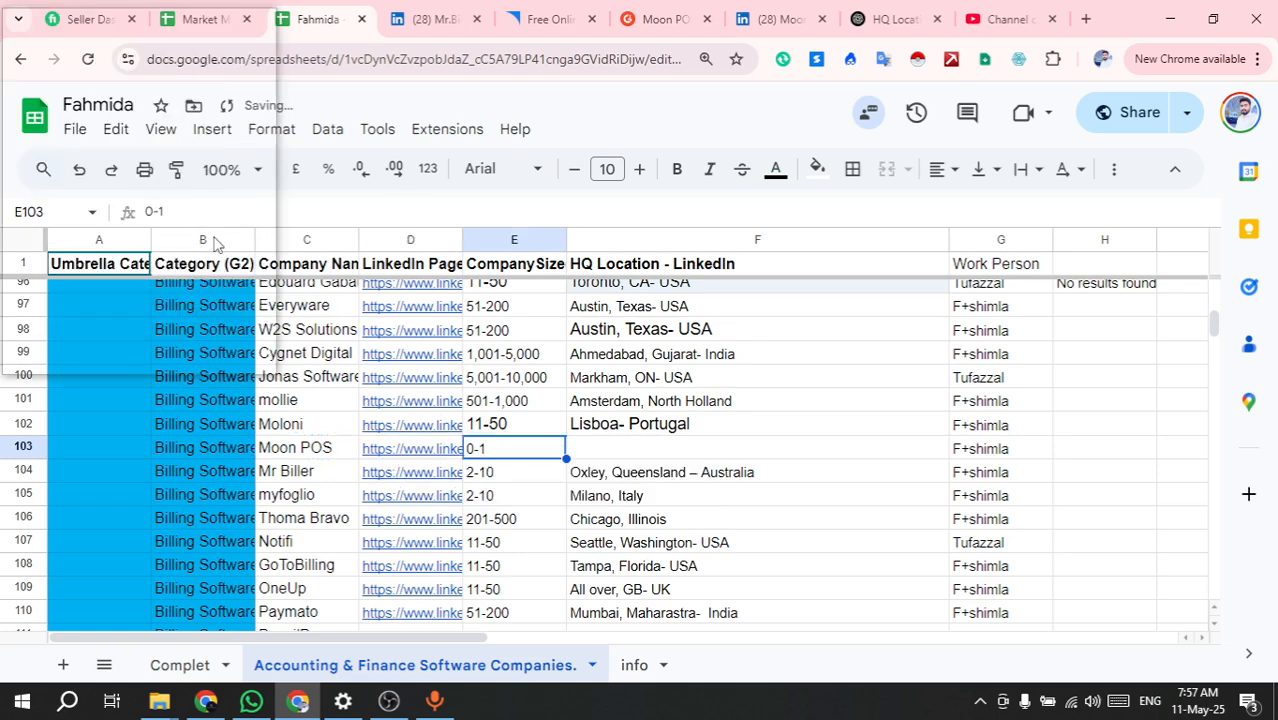
{"action": "key", "text": "super+v"}
{"action": "left_click", "coordinate": [91, 148]}
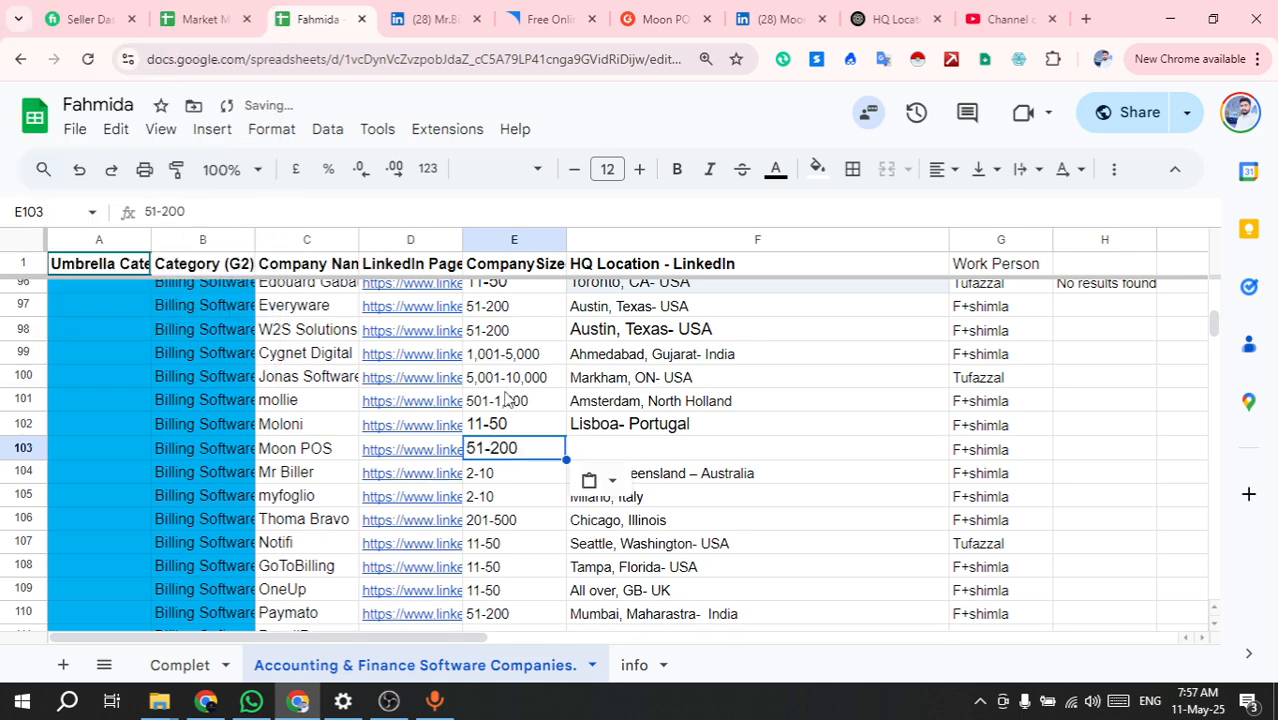
Enter "Ahmedabad, Gujarat- India" as the HQ location in the Moon POS row
{"action": "left_click", "coordinate": [620, 453]}
{"action": "key", "text": "super+v"}
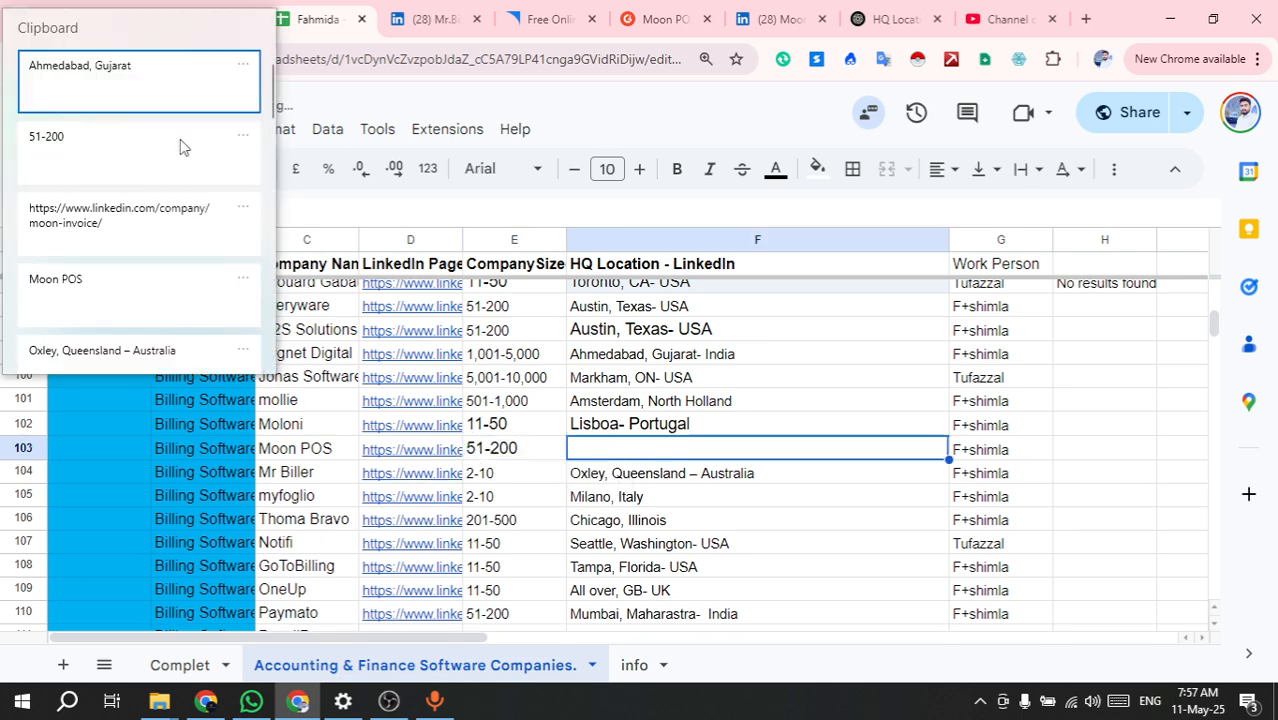
{"action": "left_click", "coordinate": [100, 98]}
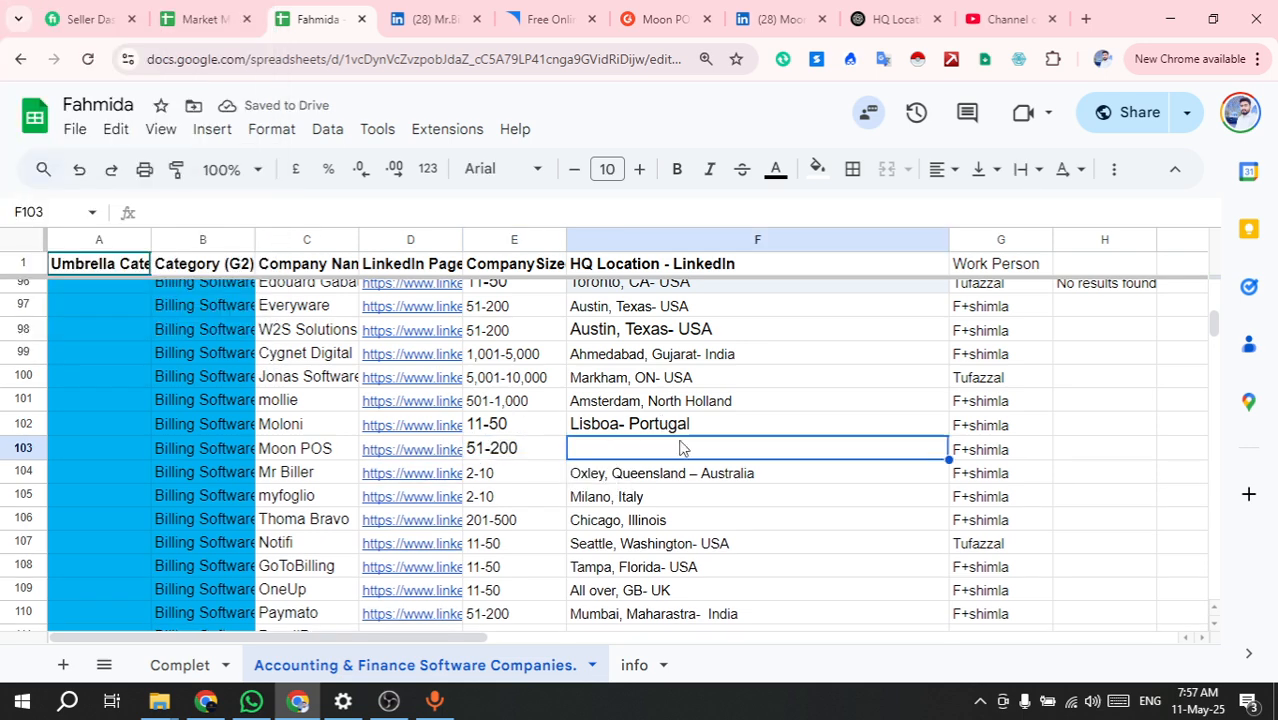
{"action": "double_click", "coordinate": [750, 449]}
{"action": "type", "text": "- "}
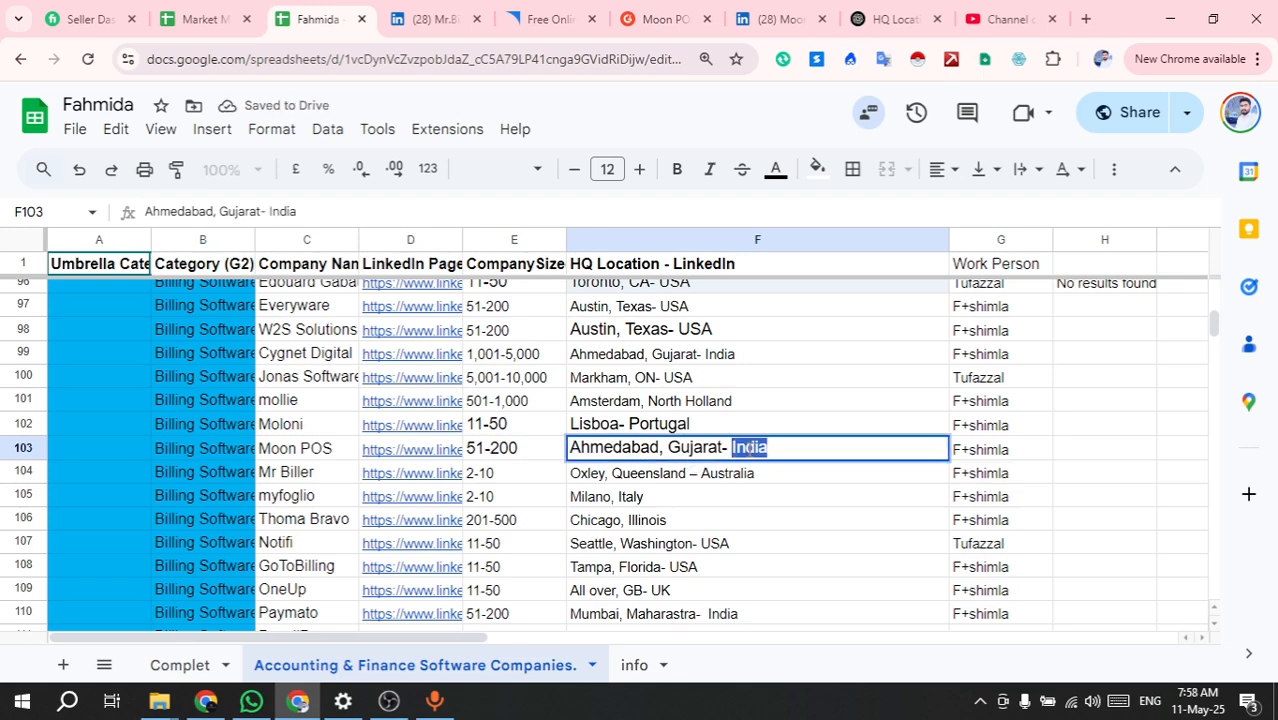
{"action": "type", "text": "Indi"}
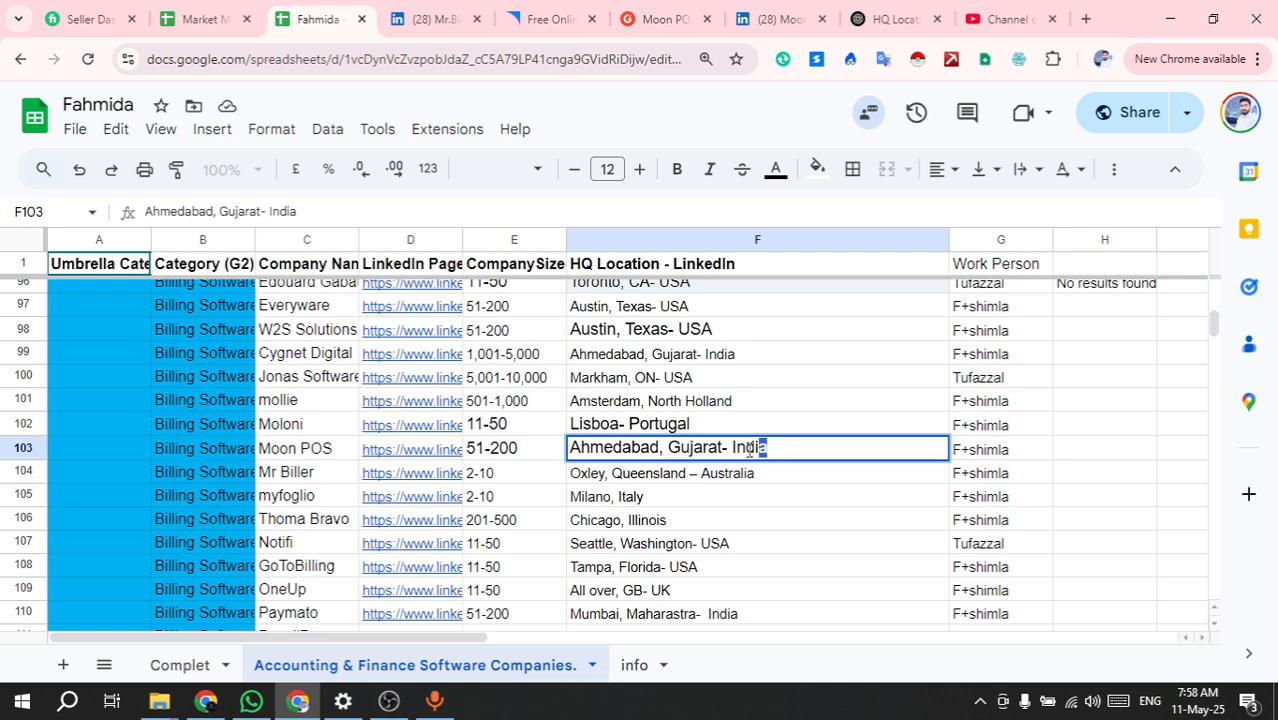
{"action": "left_click", "coordinate": [795, 520]}
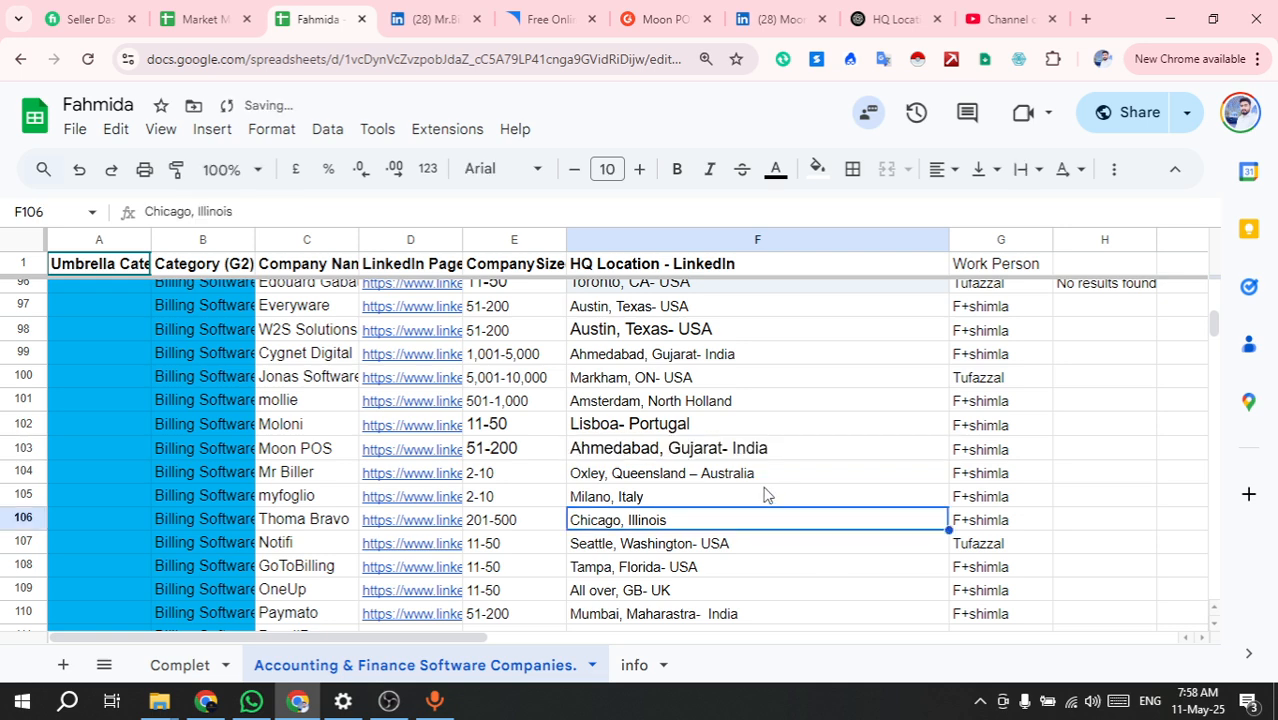
Look through the filled HQ locations for the next incomplete row and copy the company name FinanSys Ltd
{"action": "left_click", "coordinate": [629, 476]}
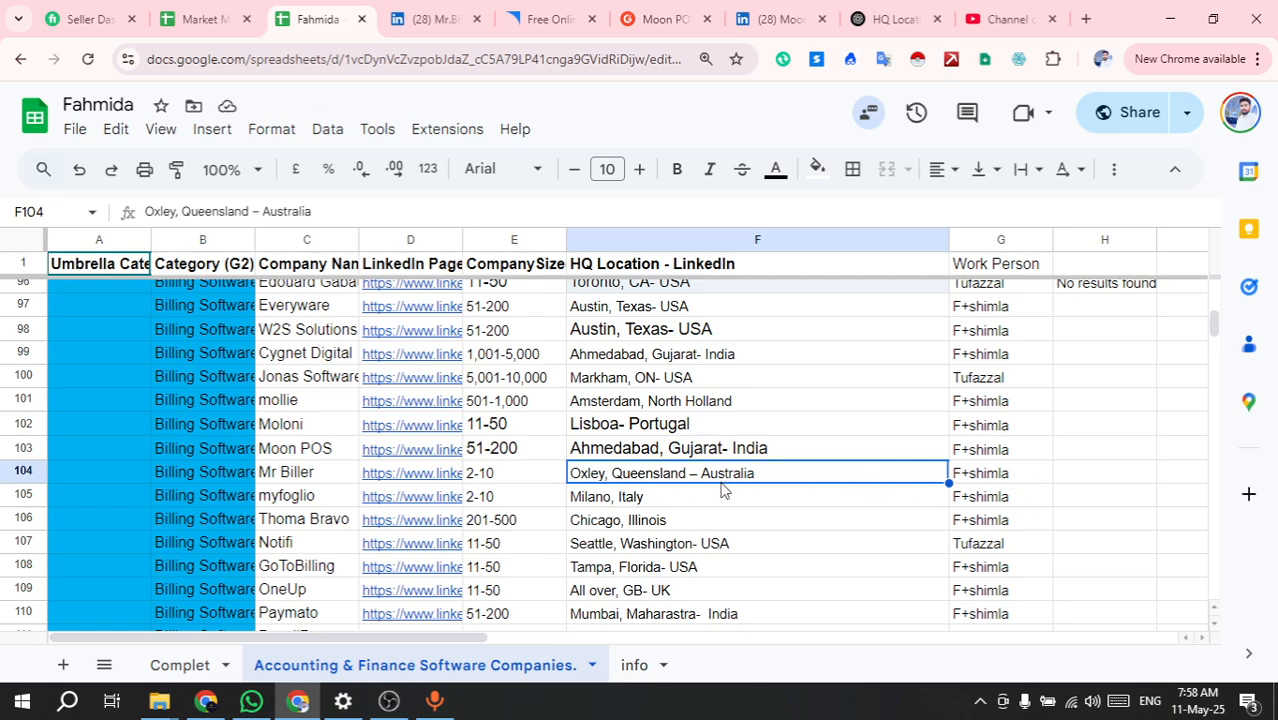
{"action": "left_click", "coordinate": [631, 528]}
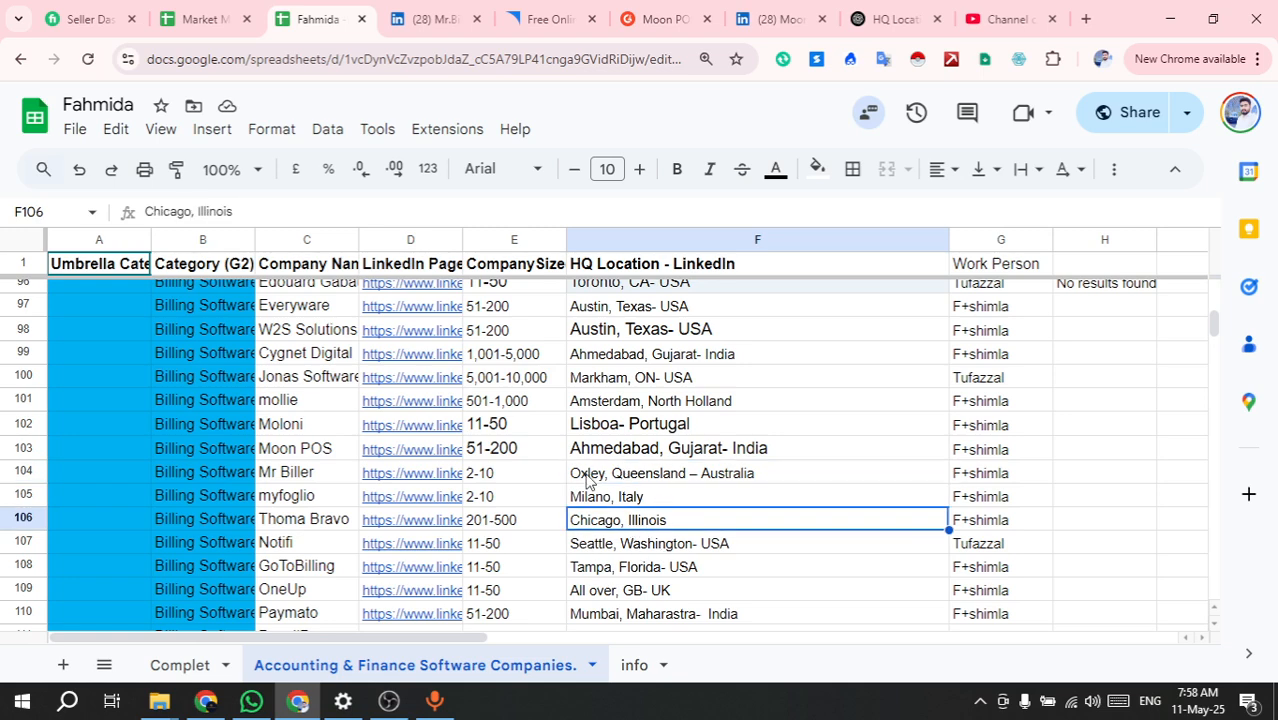
{"action": "scroll", "coordinate": [651, 456], "scroll_direction": "down", "scroll_amount": 3}
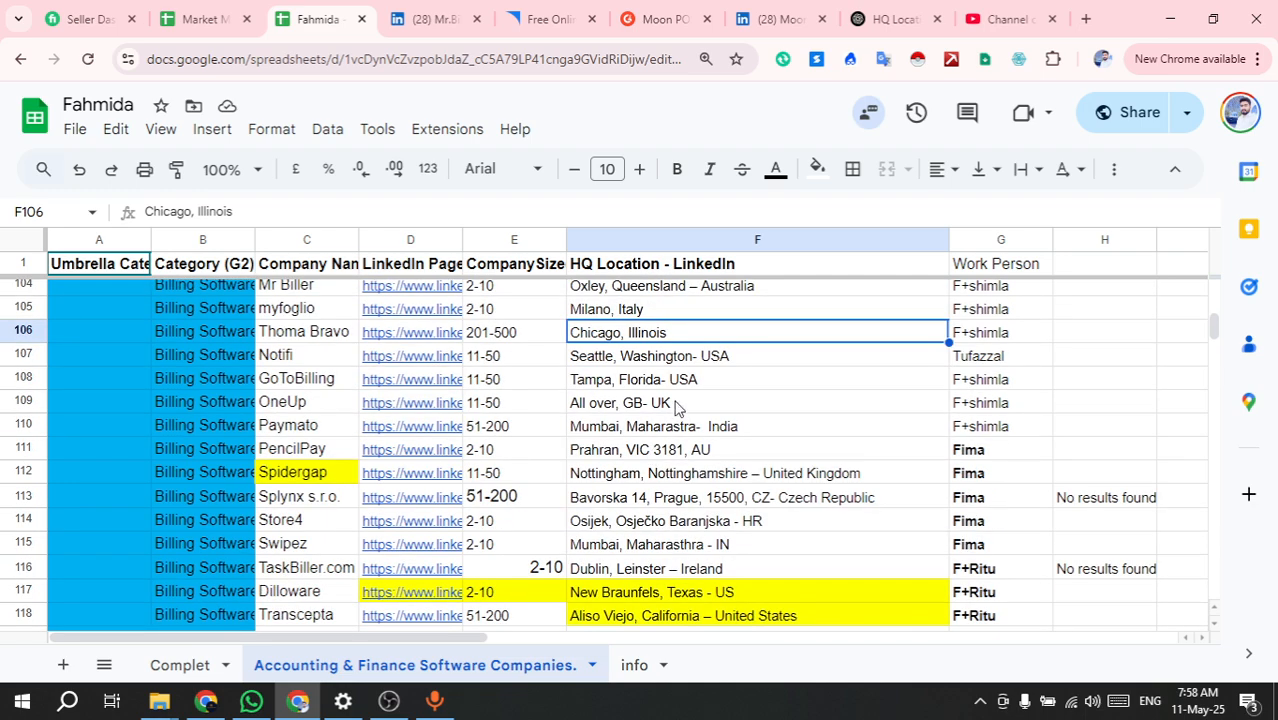
{"action": "scroll", "coordinate": [604, 438], "scroll_direction": "down", "scroll_amount": 3}
{"action": "left_click", "coordinate": [279, 456]}
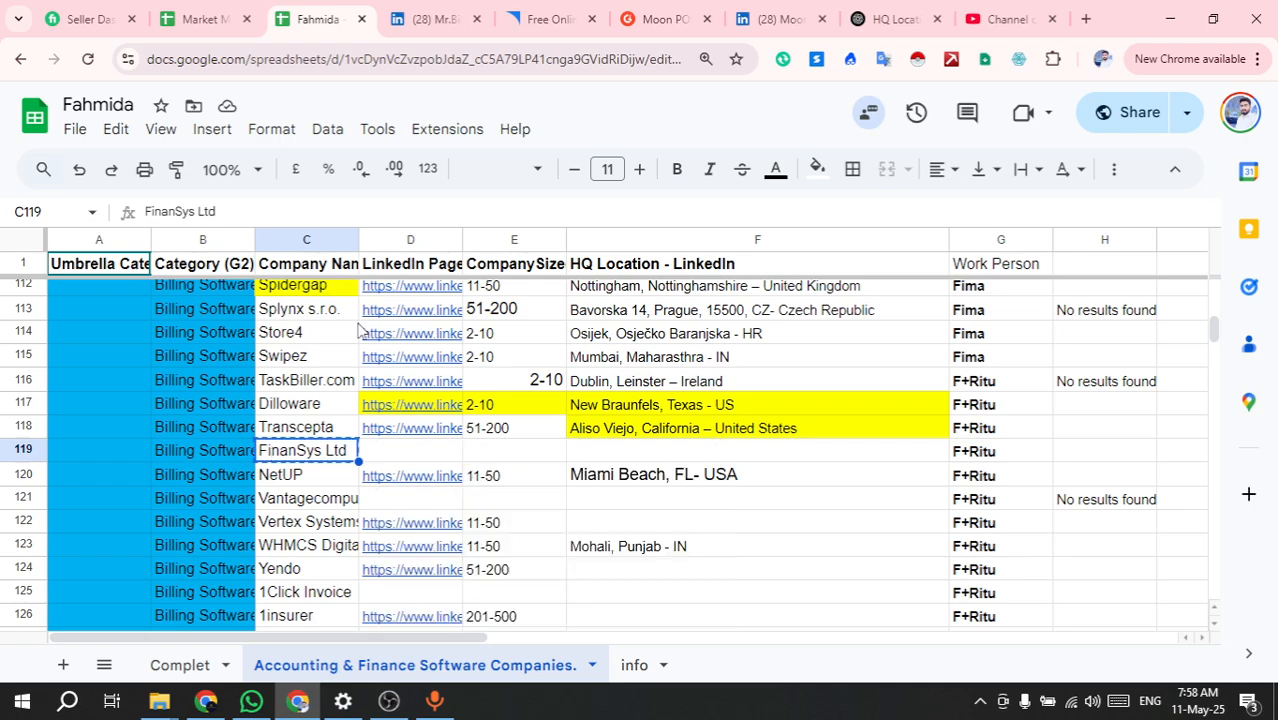
Search G2 for FinanSys Ltd and open the company's seller page from the UniFi result
{"action": "left_click", "coordinate": [650, 19]}
{"action": "scroll", "coordinate": [237, 331], "scroll_direction": "up", "scroll_amount": 2}
{"action": "scroll", "coordinate": [237, 331], "scroll_direction": "up", "scroll_amount": 10}
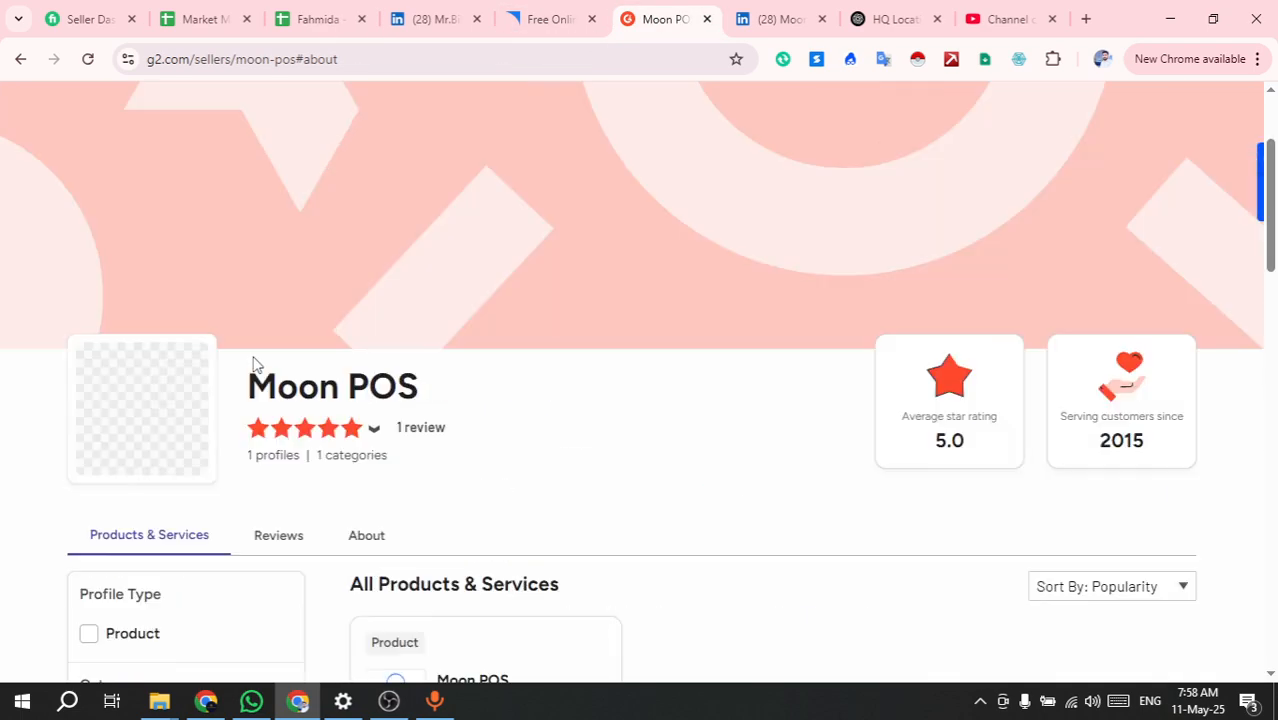
{"action": "left_click", "coordinate": [213, 115]}
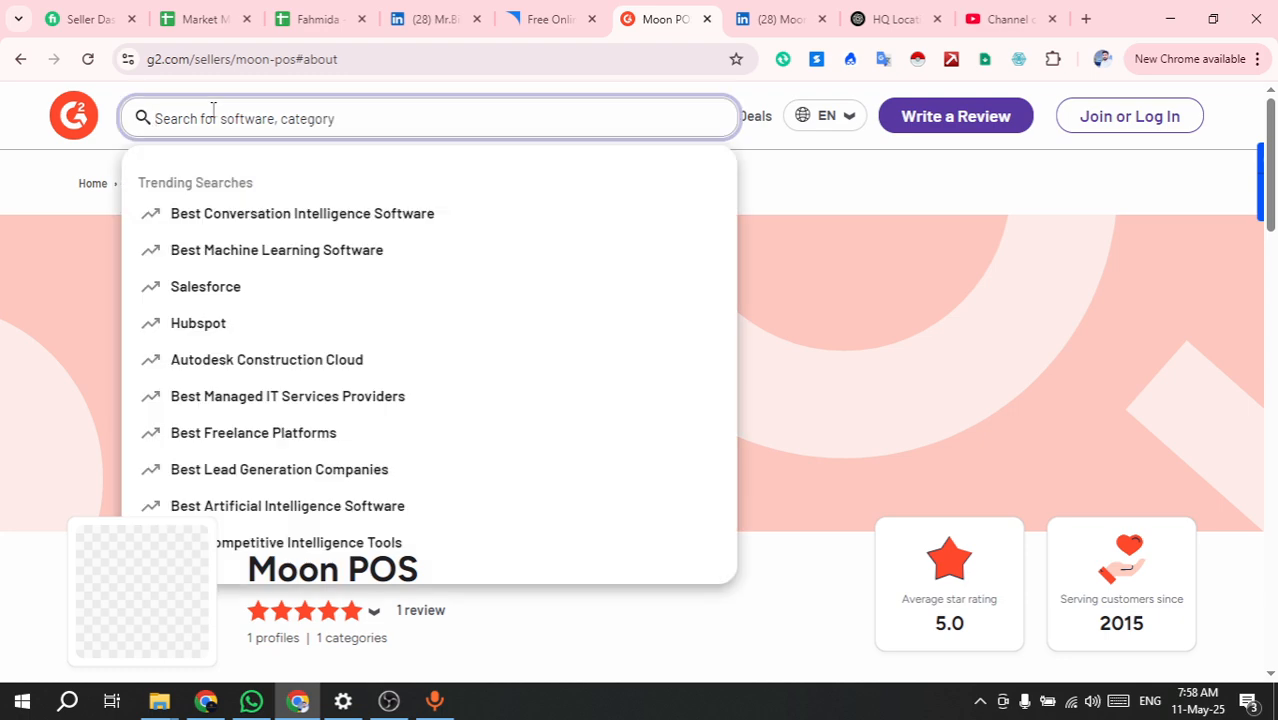
{"action": "type", "text": "FinanSys Ltd"}
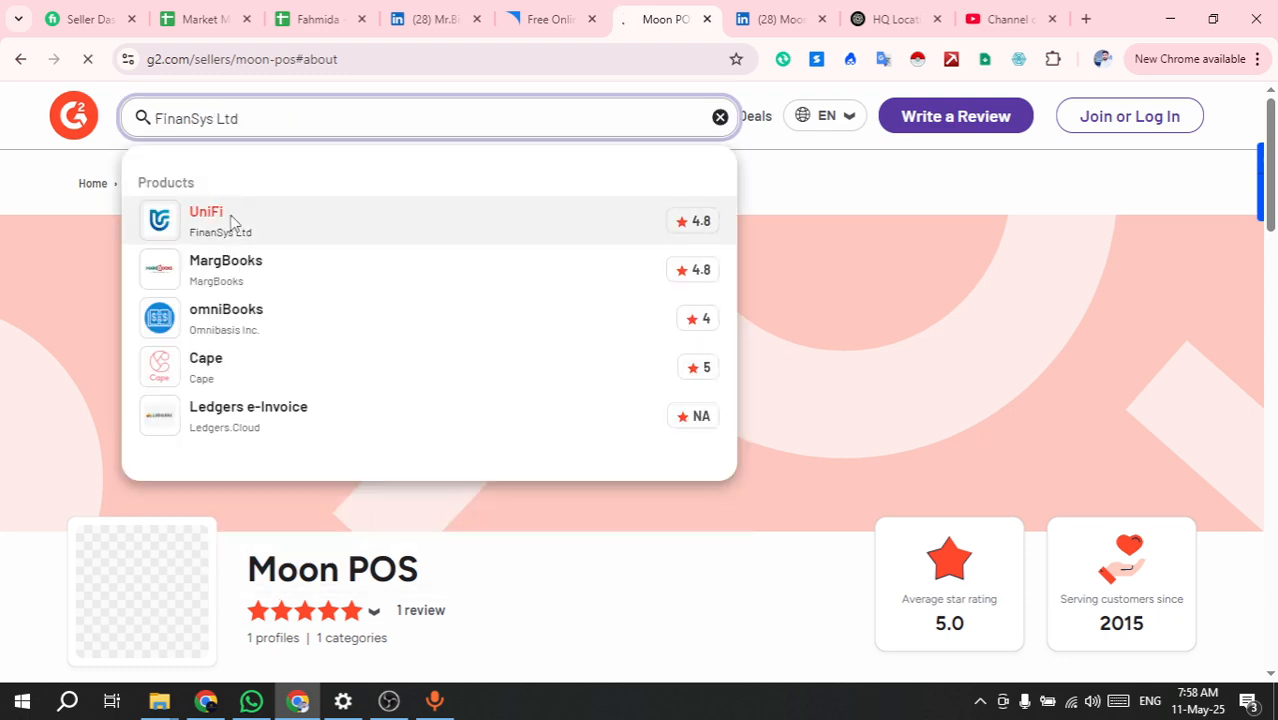
{"action": "key", "text": "Return"}
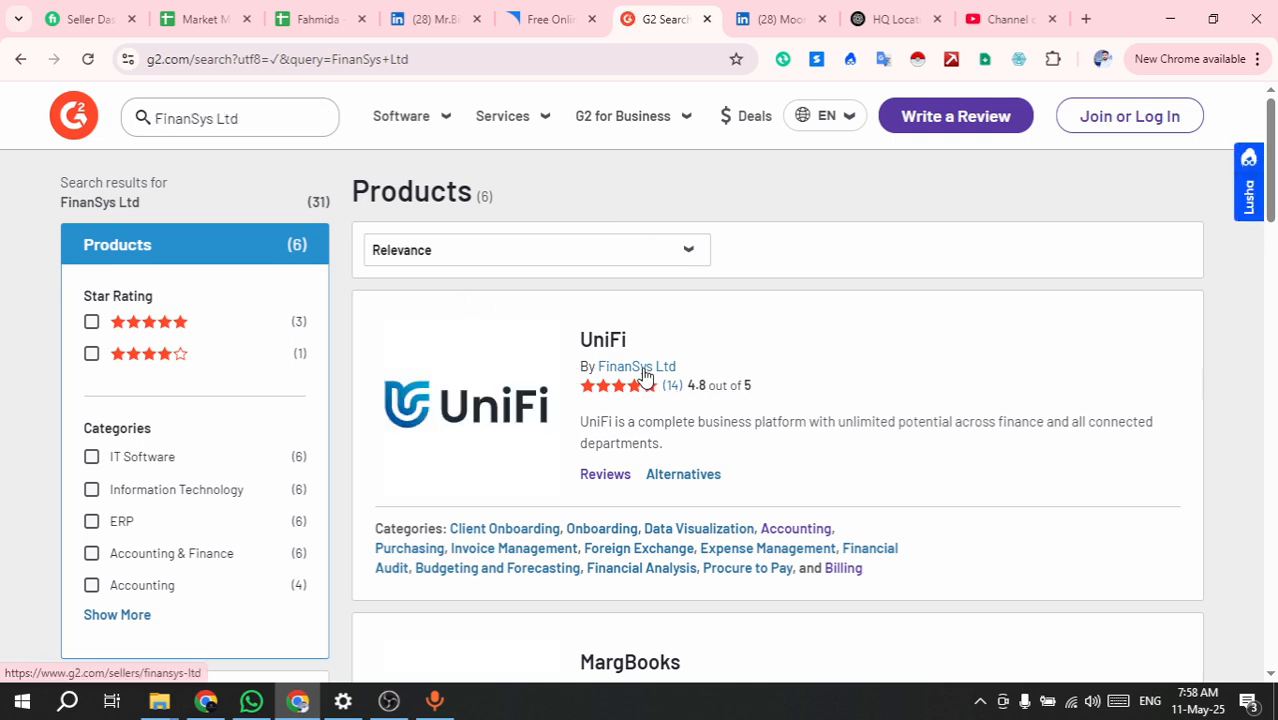
{"action": "left_click", "coordinate": [637, 367]}
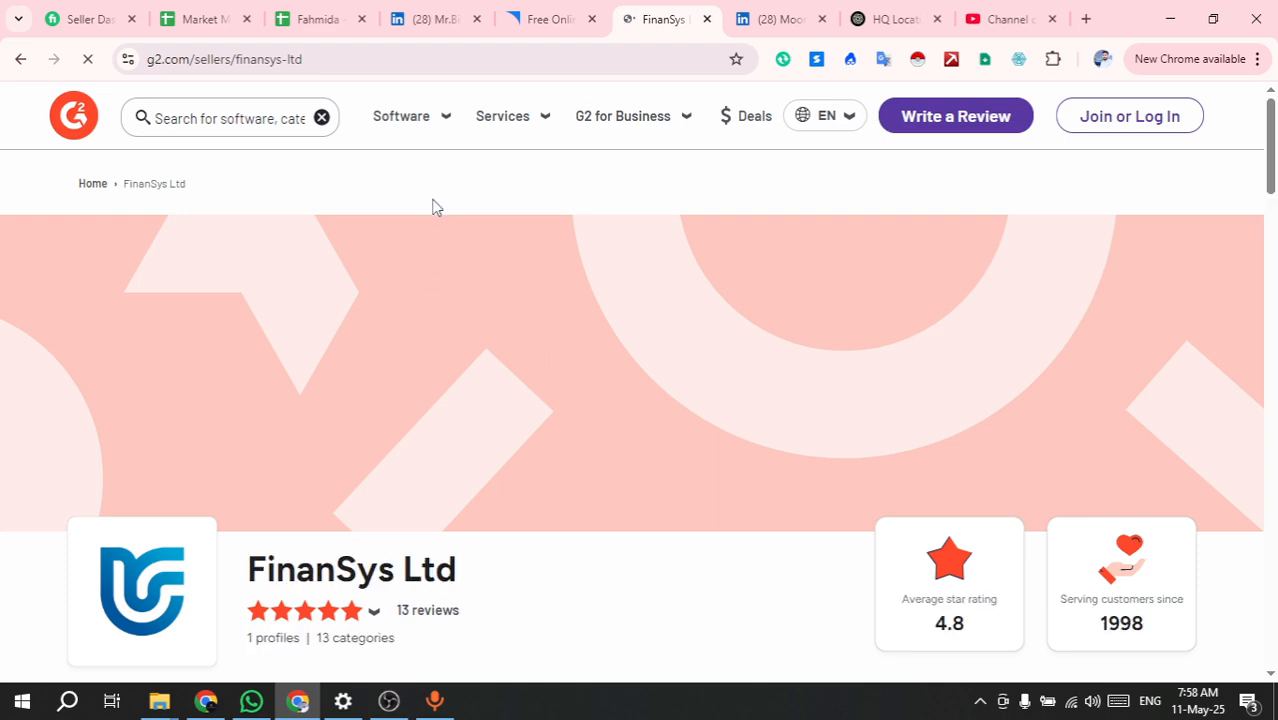
Open the LinkedIn link from the FinanSys Ltd About section in a new tab, closing the Moon Invoice LinkedIn page
{"action": "scroll", "coordinate": [421, 510], "scroll_direction": "down", "scroll_amount": 3}
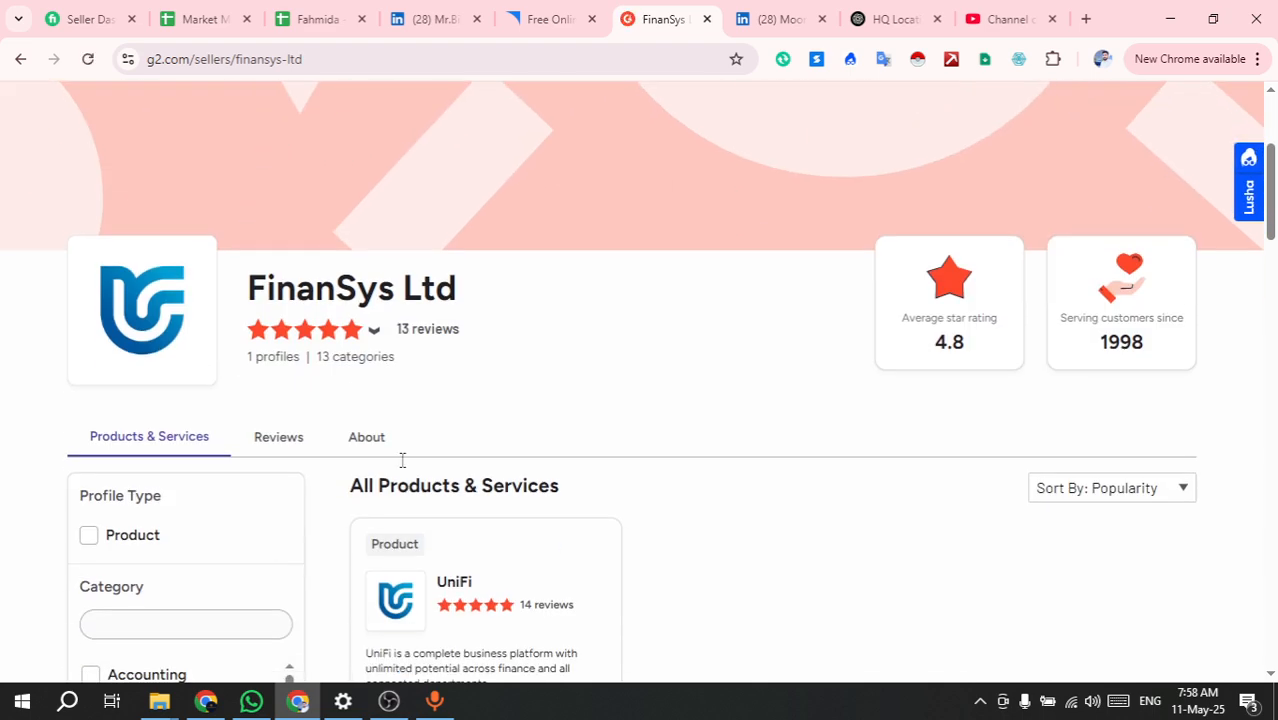
{"action": "left_click", "coordinate": [345, 440]}
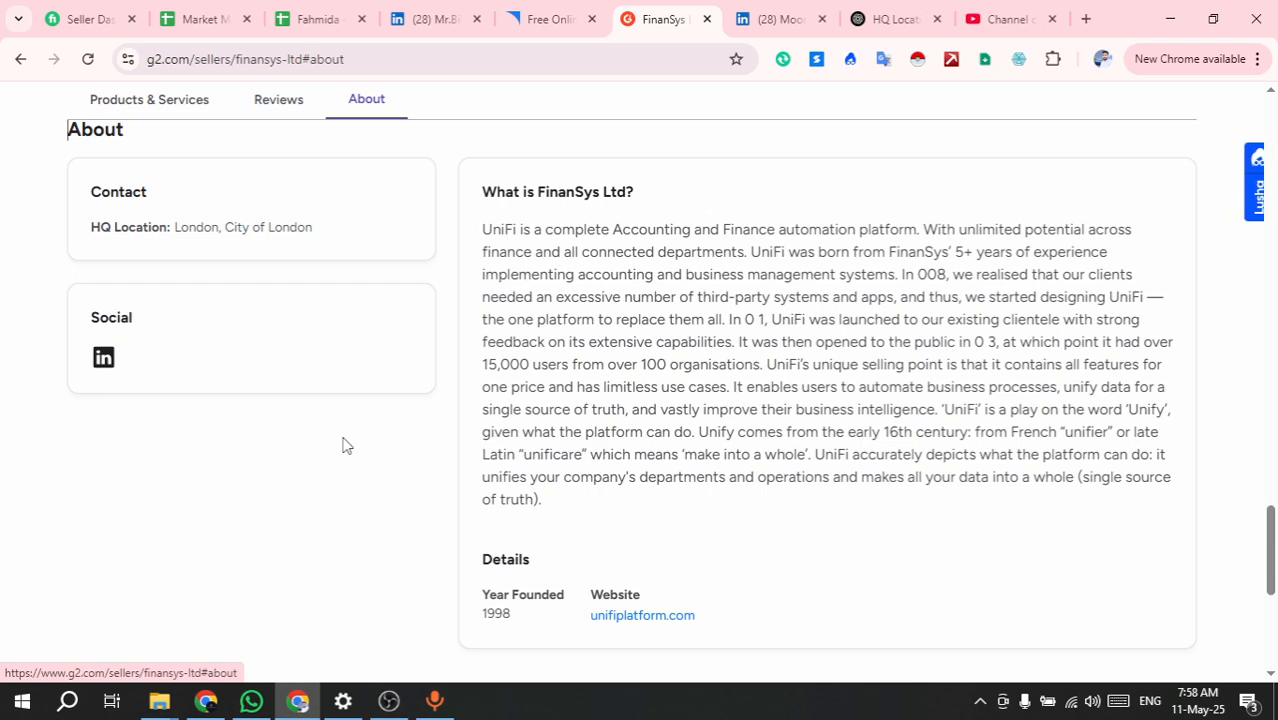
{"action": "right_click", "coordinate": [99, 374]}
{"action": "left_click", "coordinate": [140, 390]}
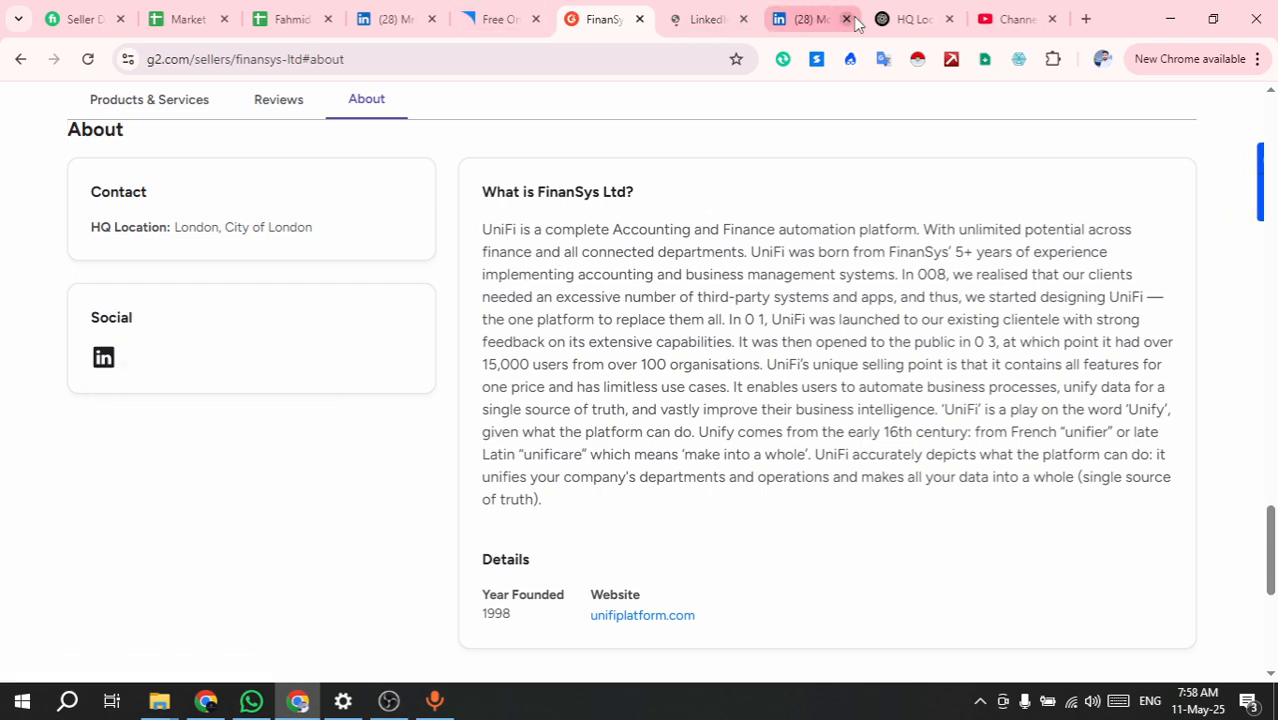
{"action": "left_click", "coordinate": [853, 23]}
{"action": "left_click", "coordinate": [846, 19]}
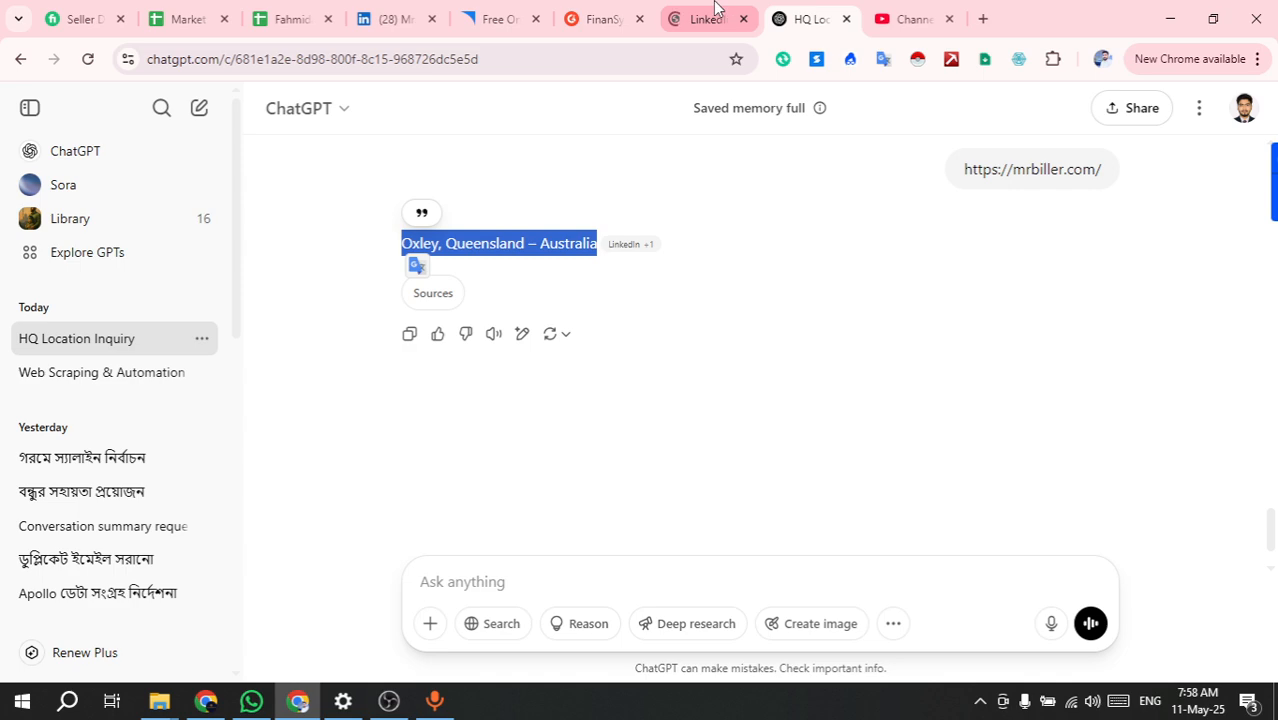
{"action": "left_click", "coordinate": [712, 14]}
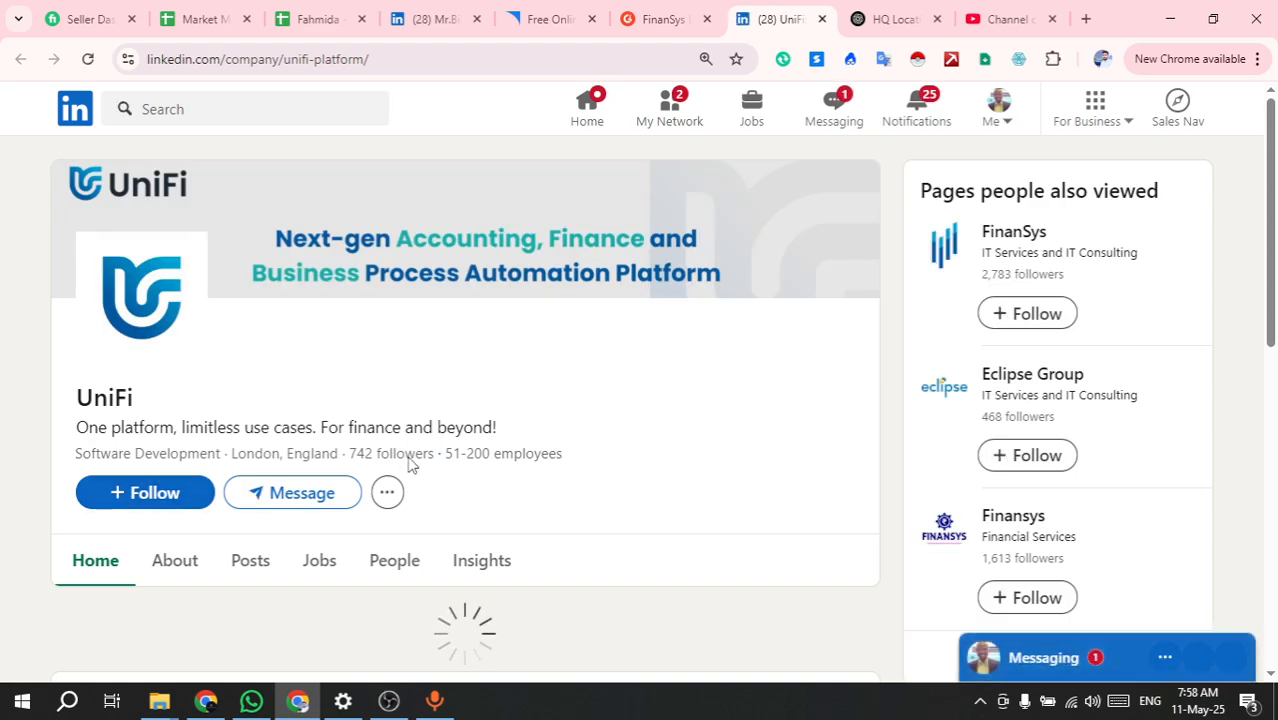
Copy the UniFi LinkedIn page address, the company size 51-200 and the headquarters London, England from its About page
{"action": "left_click", "coordinate": [438, 57]}
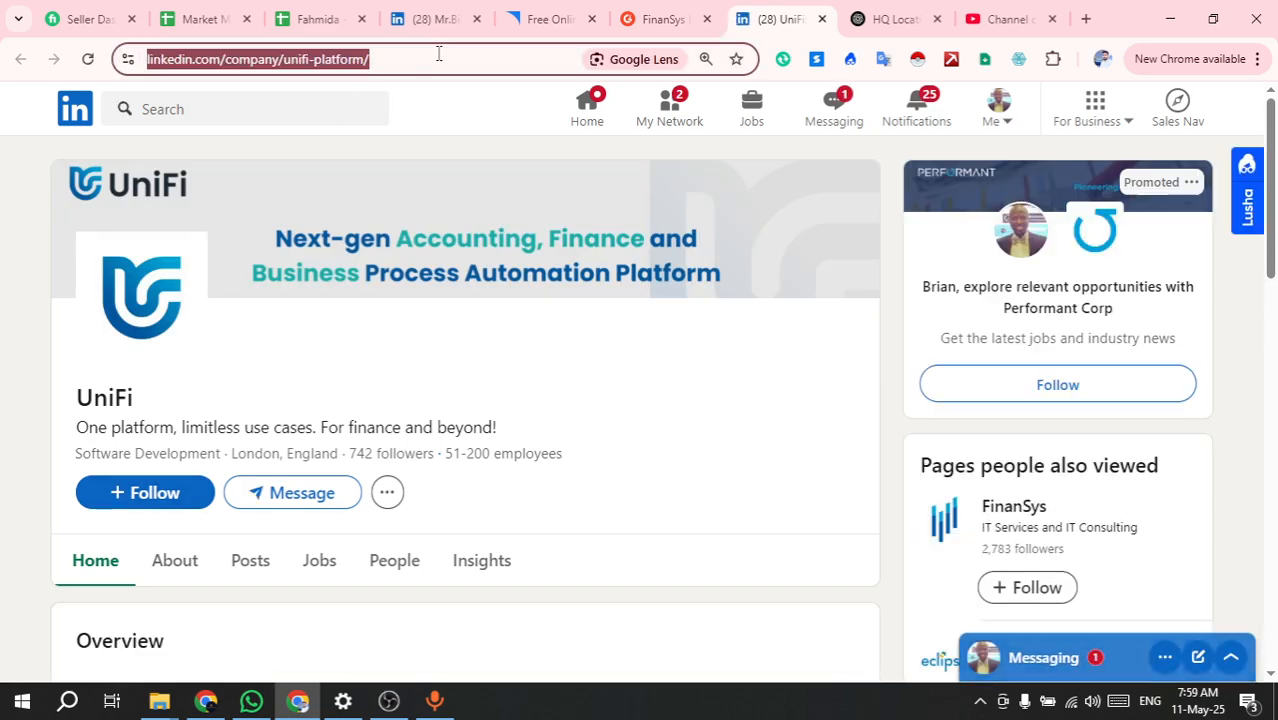
{"action": "left_click", "coordinate": [172, 550]}
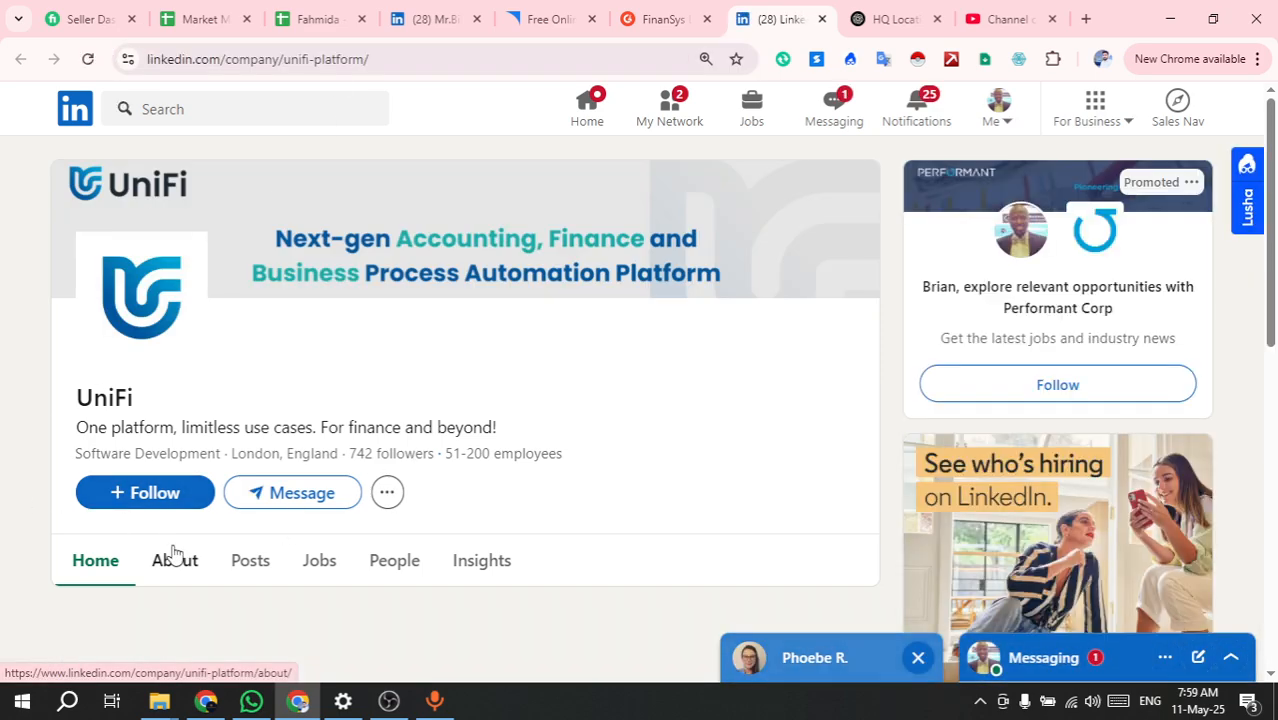
{"action": "scroll", "coordinate": [300, 495], "scroll_direction": "down", "scroll_amount": 5}
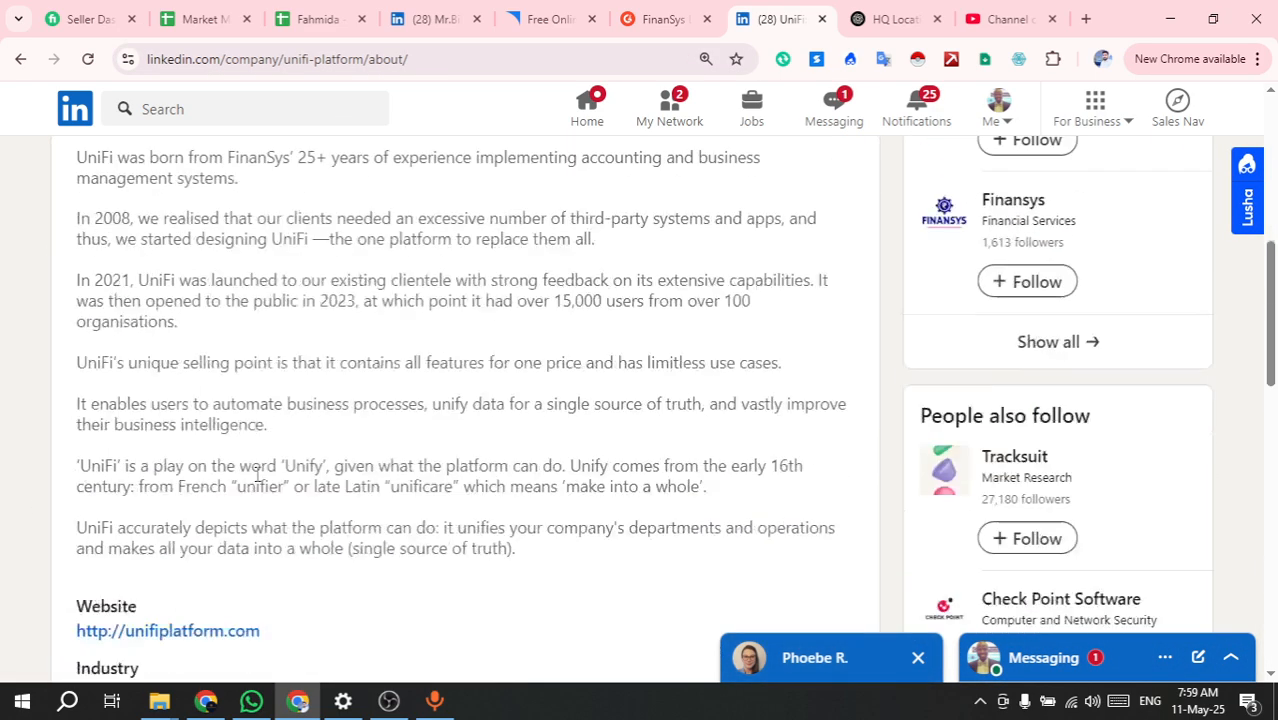
{"action": "scroll", "coordinate": [257, 474], "scroll_direction": "down", "scroll_amount": 4}
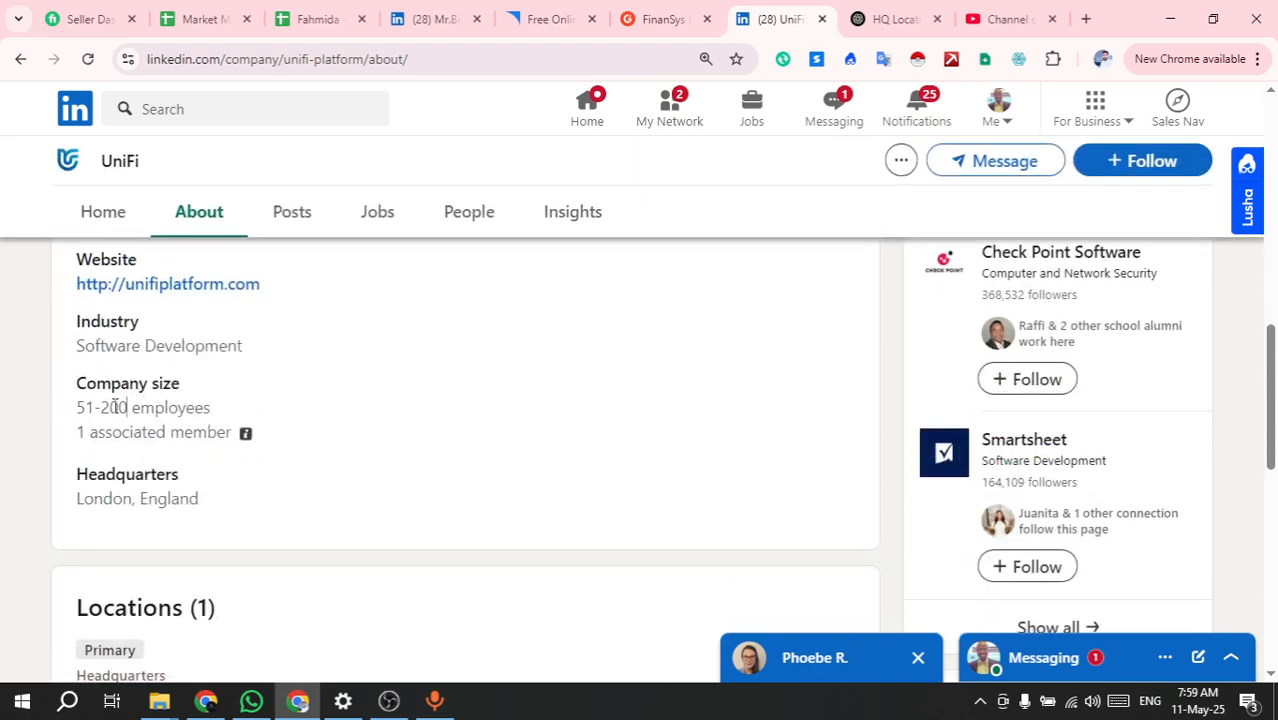
{"action": "left_click_drag", "start_coordinate": [127, 407], "coordinate": [46, 409]}
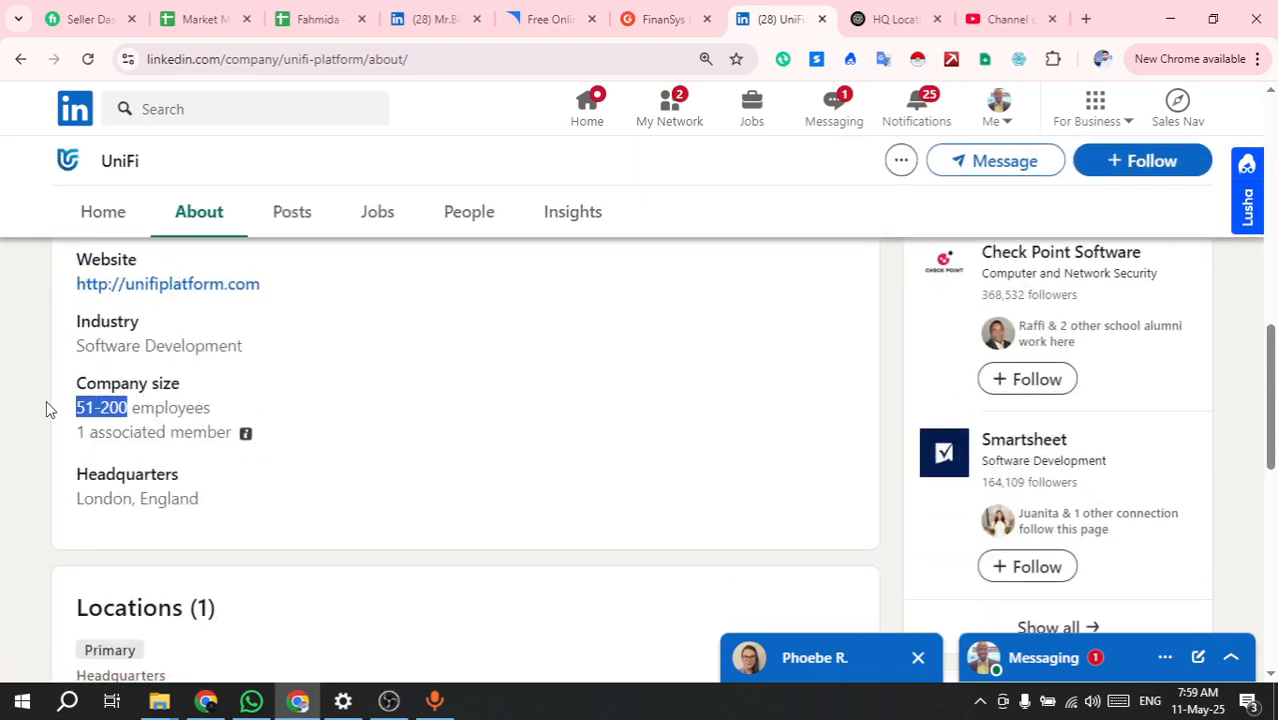
{"action": "triple_click", "coordinate": [119, 500]}
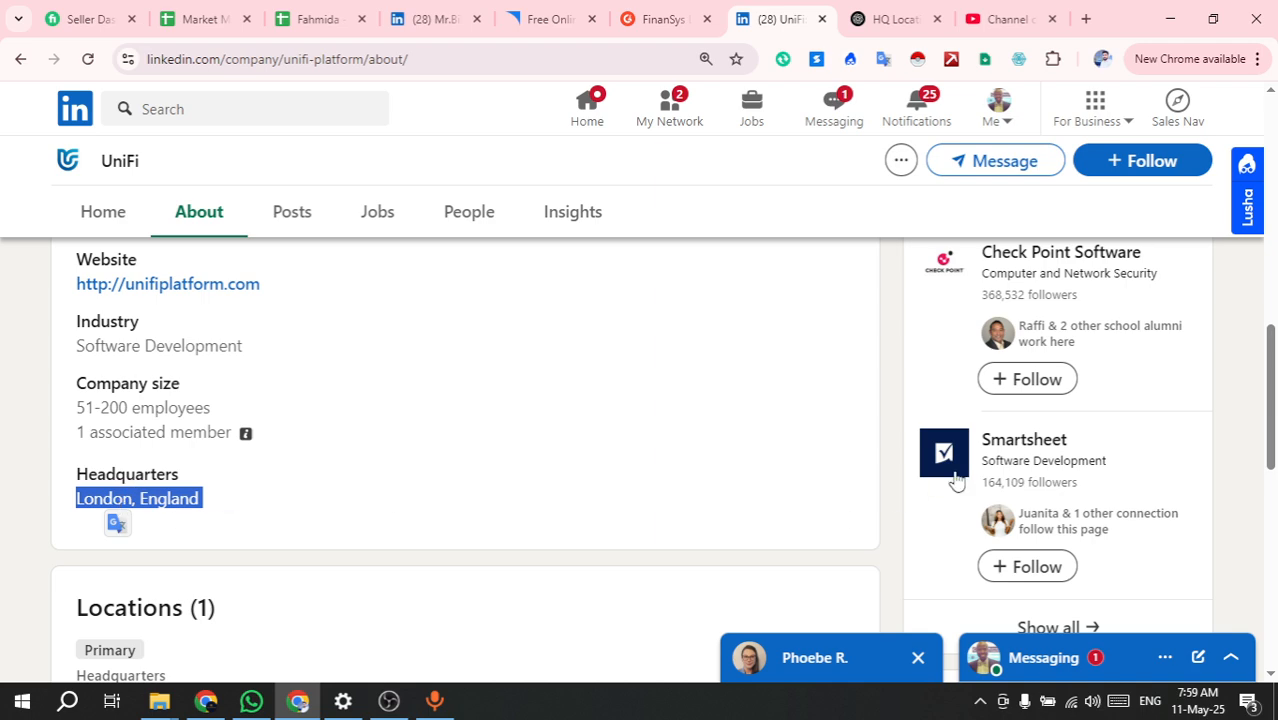
Check the company in Lusha and copy the UniFi website's link address from its LinkedIn page
{"action": "scroll", "coordinate": [1000, 466], "scroll_direction": "down", "scroll_amount": 1}
{"action": "left_click", "coordinate": [1255, 185]}
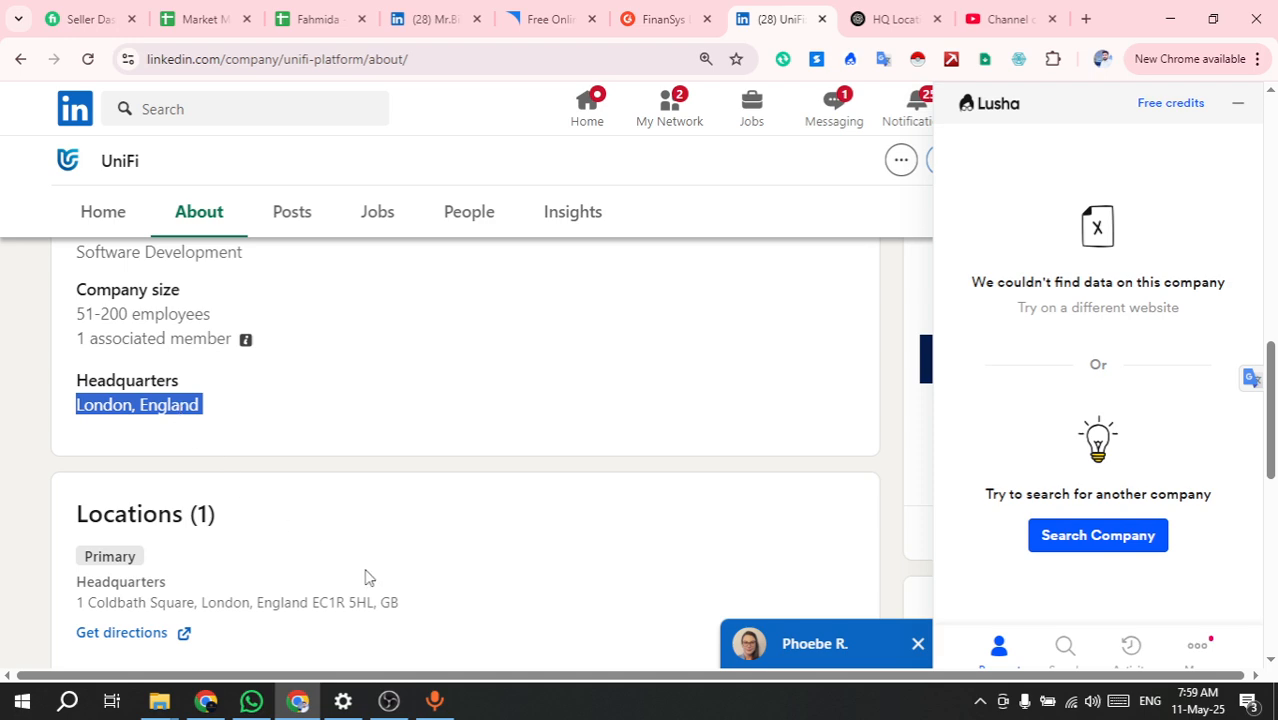
{"action": "scroll", "coordinate": [362, 574], "scroll_direction": "up", "scroll_amount": 7}
{"action": "scroll", "coordinate": [384, 455], "scroll_direction": "up", "scroll_amount": 2}
{"action": "left_click", "coordinate": [387, 304]}
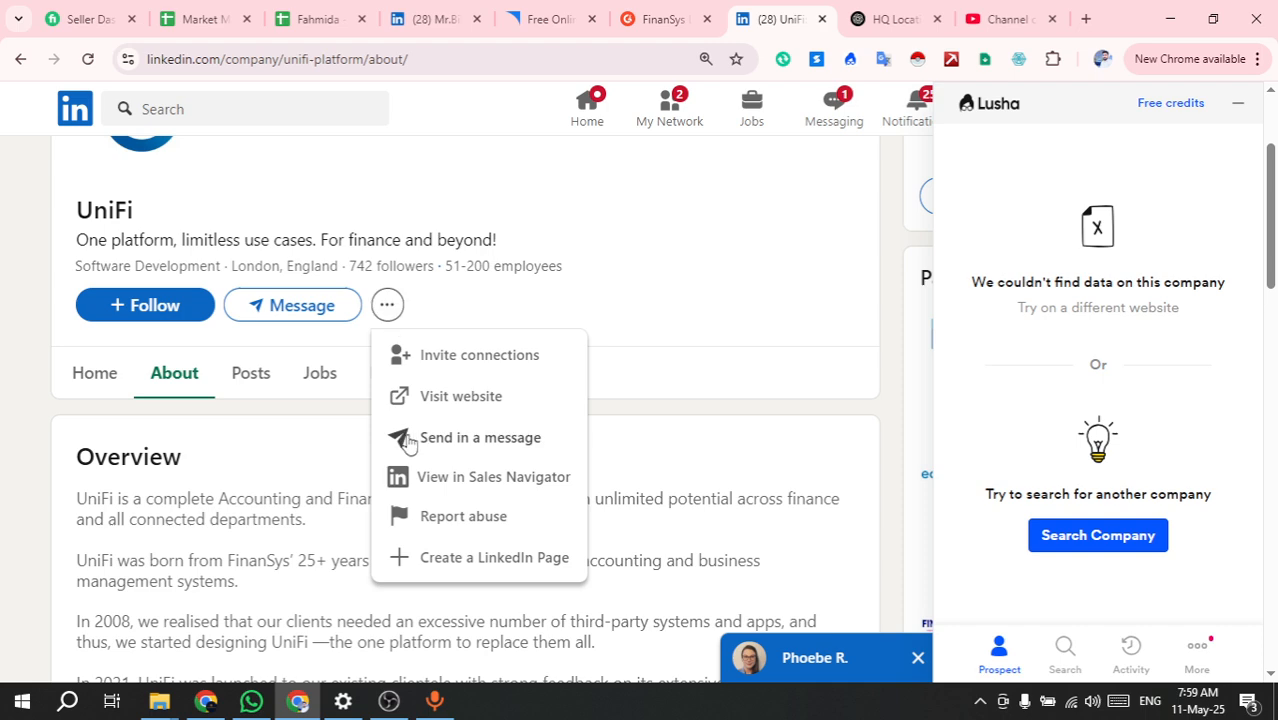
{"action": "right_click", "coordinate": [450, 402]}
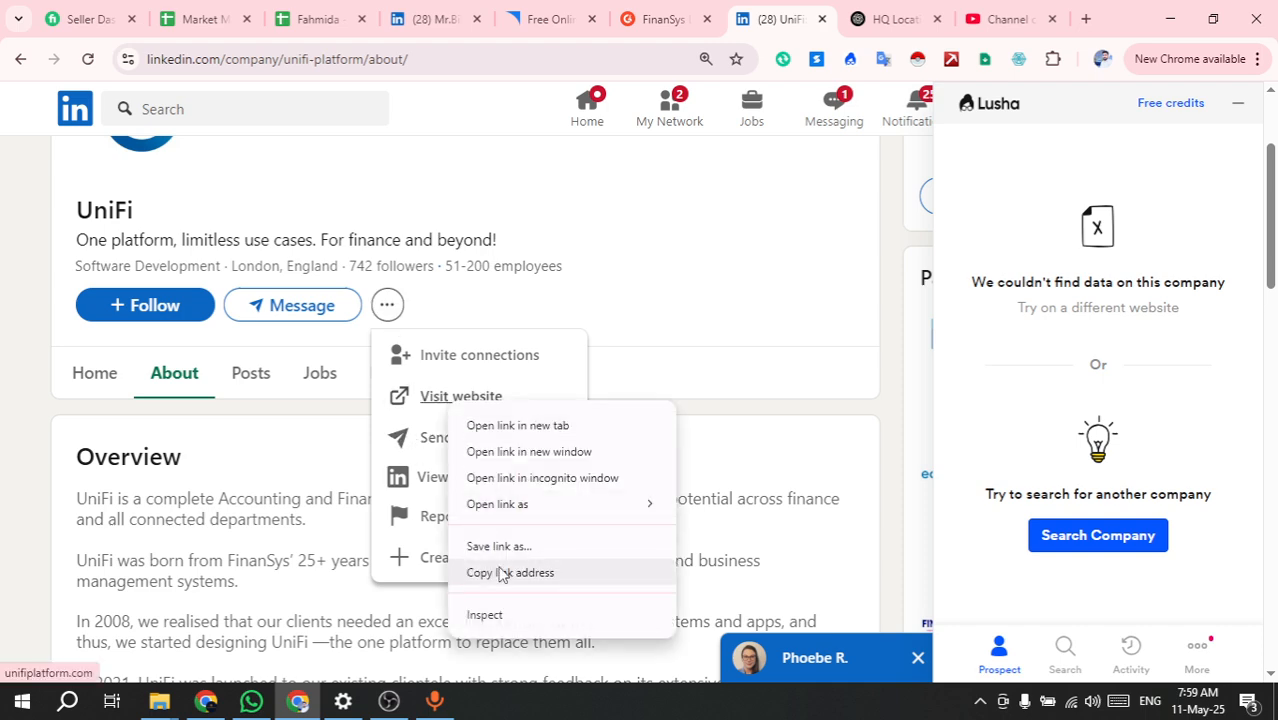
{"action": "left_click", "coordinate": [503, 572]}
Switch to the ChatGPT HQ Location Inquiry chat and review the earlier website prompts and headquarters answers
{"action": "left_click", "coordinate": [893, 18]}
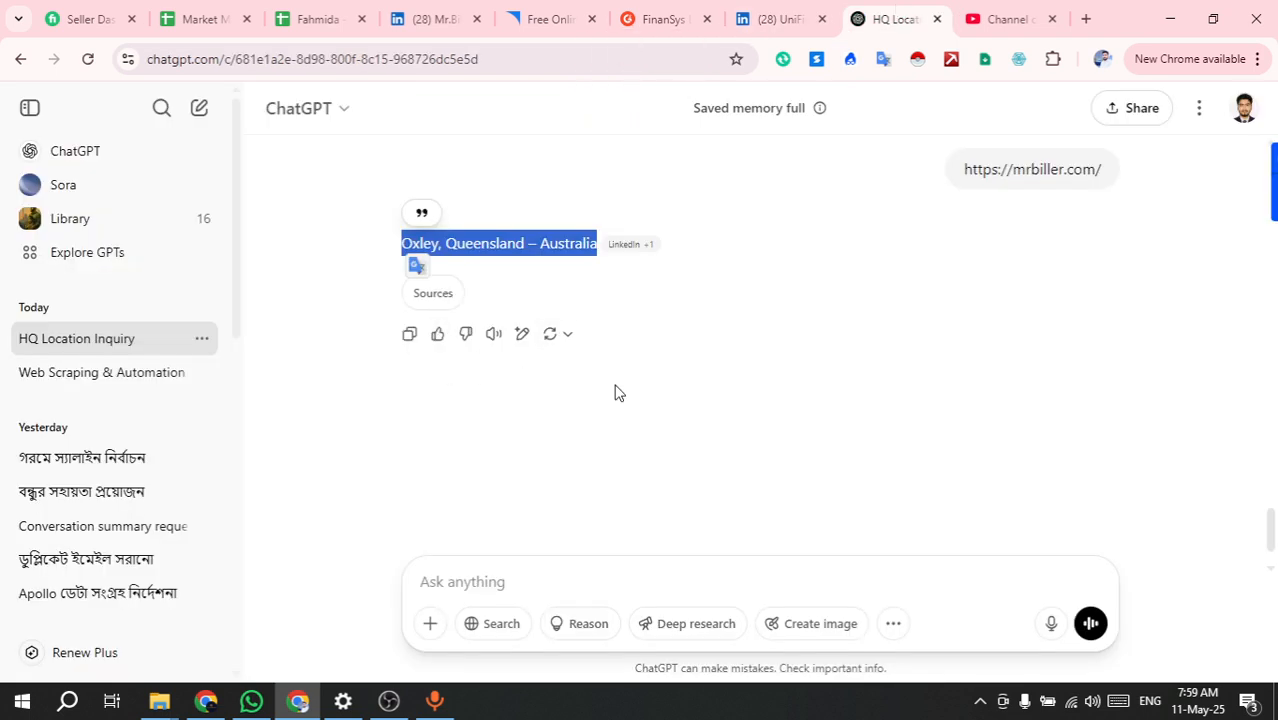
{"action": "left_click", "coordinate": [503, 578]}
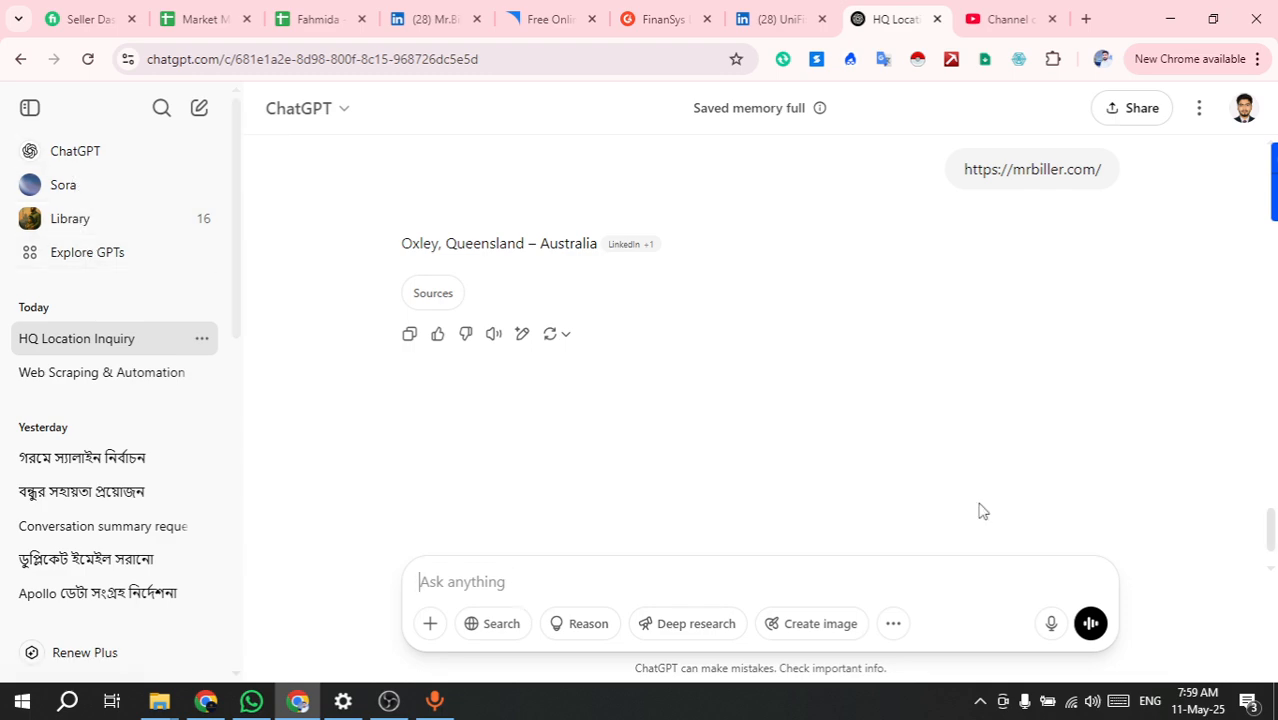
{"action": "scroll", "coordinate": [807, 428], "scroll_direction": "up", "scroll_amount": 15}
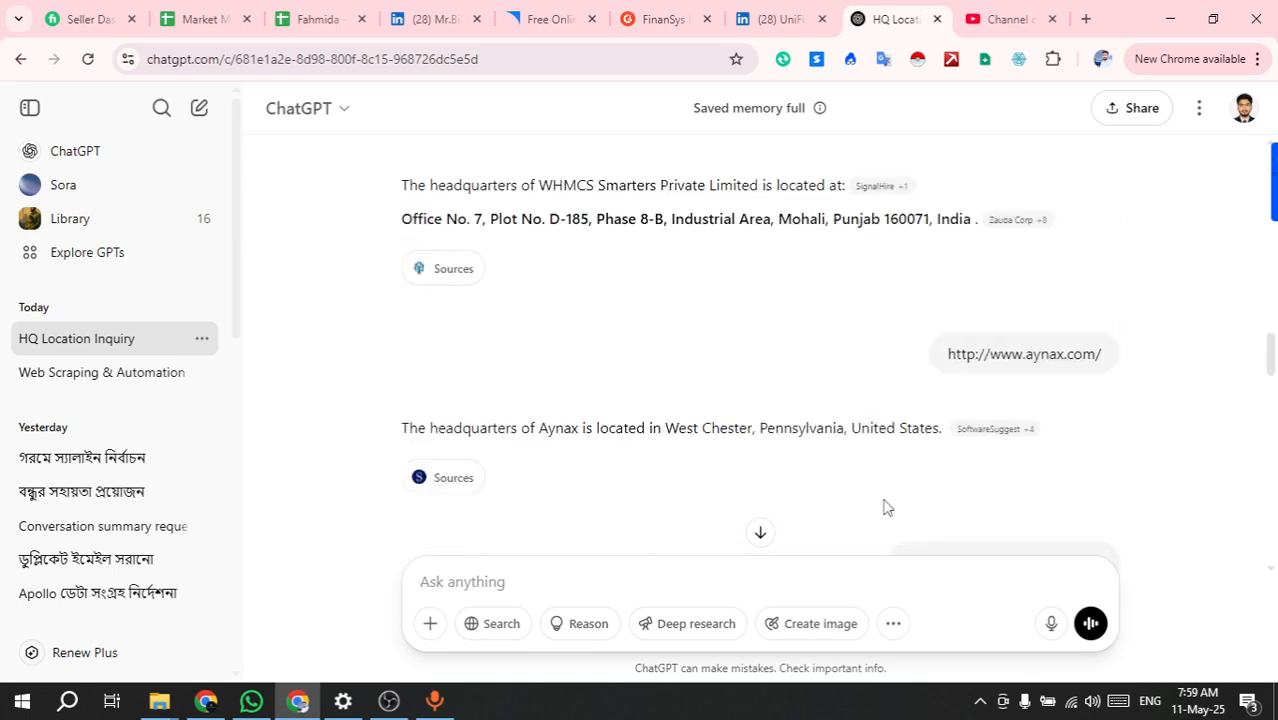
{"action": "scroll", "coordinate": [883, 505], "scroll_direction": "up", "scroll_amount": 5}
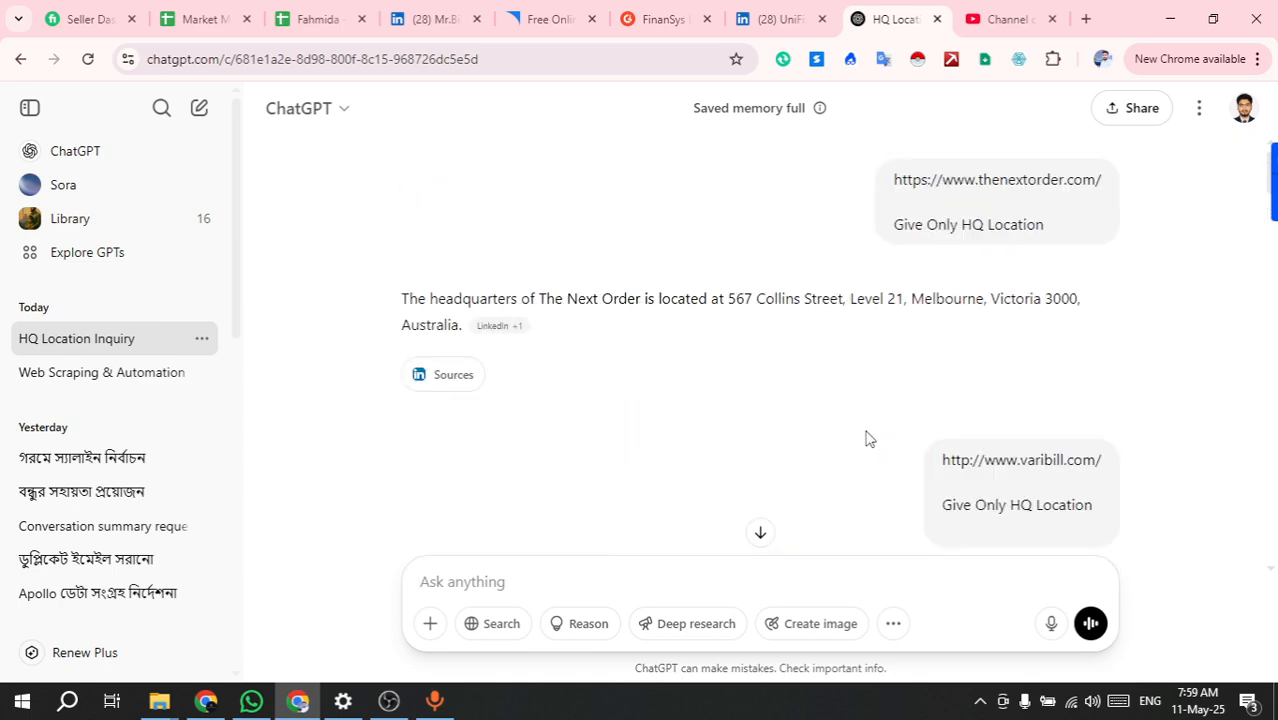
{"action": "scroll", "coordinate": [868, 438], "scroll_direction": "down", "scroll_amount": 1}
{"action": "scroll", "coordinate": [868, 438], "scroll_direction": "up", "scroll_amount": 1}
{"action": "scroll", "coordinate": [868, 438], "scroll_direction": "down", "scroll_amount": 3}
{"action": "scroll", "coordinate": [868, 438], "scroll_direction": "up", "scroll_amount": 2}
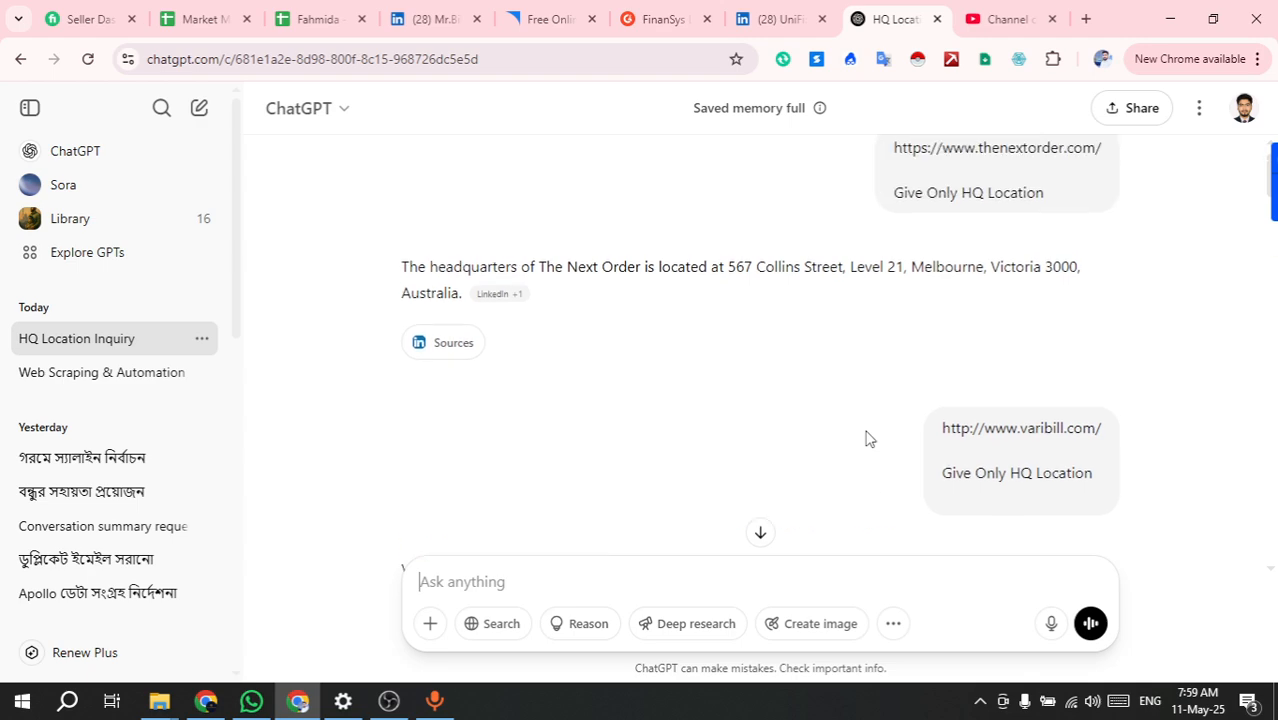
{"action": "scroll", "coordinate": [868, 438], "scroll_direction": "up", "scroll_amount": 1}
{"action": "scroll", "coordinate": [868, 438], "scroll_direction": "down", "scroll_amount": 15}
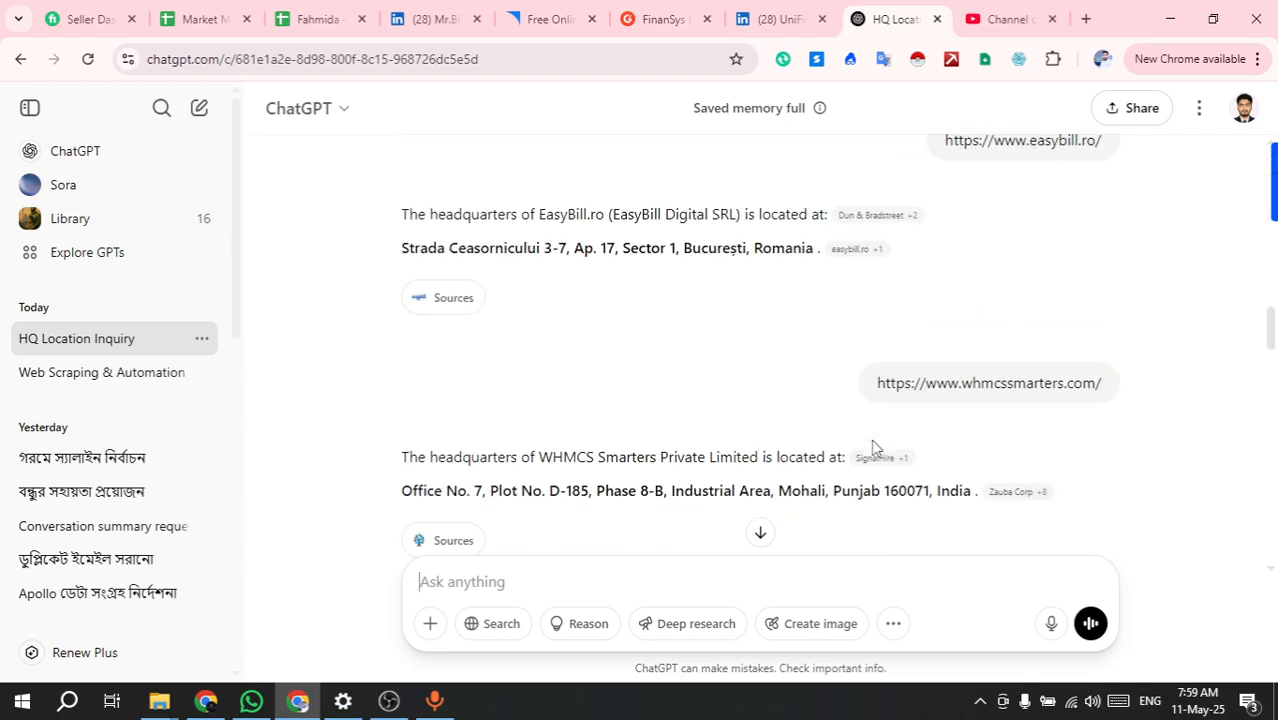
{"action": "scroll", "coordinate": [868, 484], "scroll_direction": "down", "scroll_amount": 5}
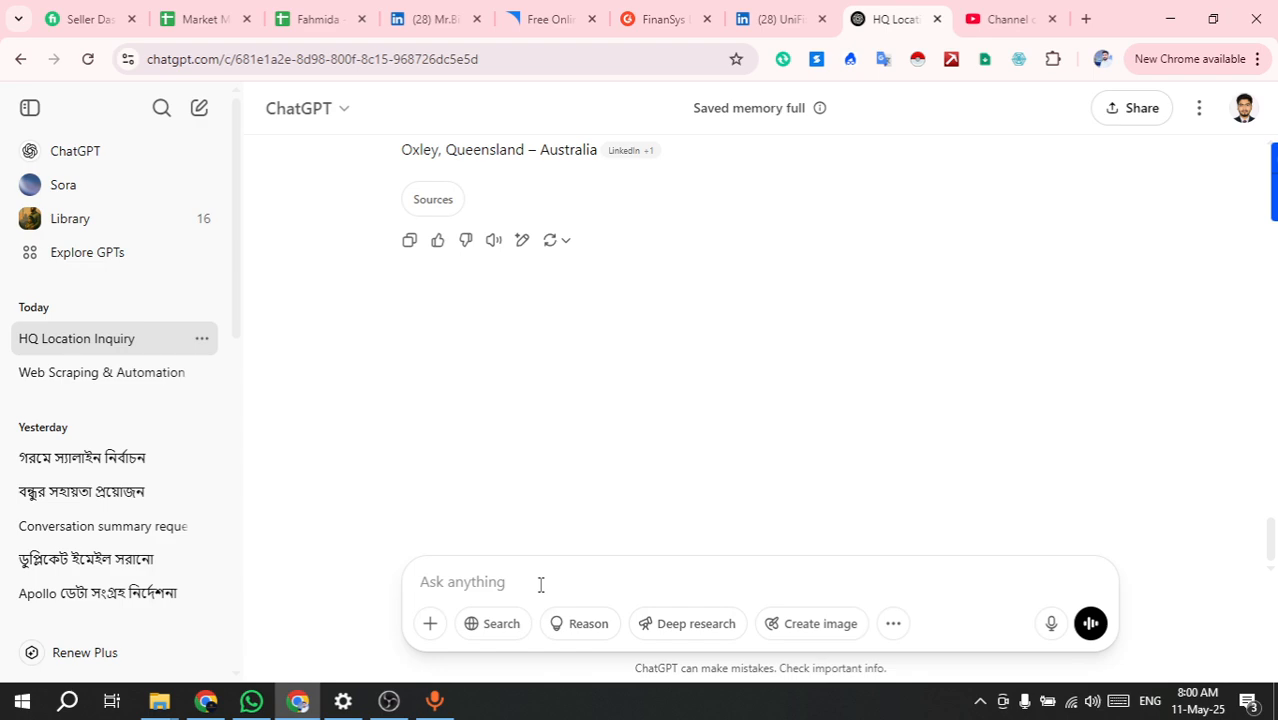
{"action": "key", "text": "ctrl+v"}
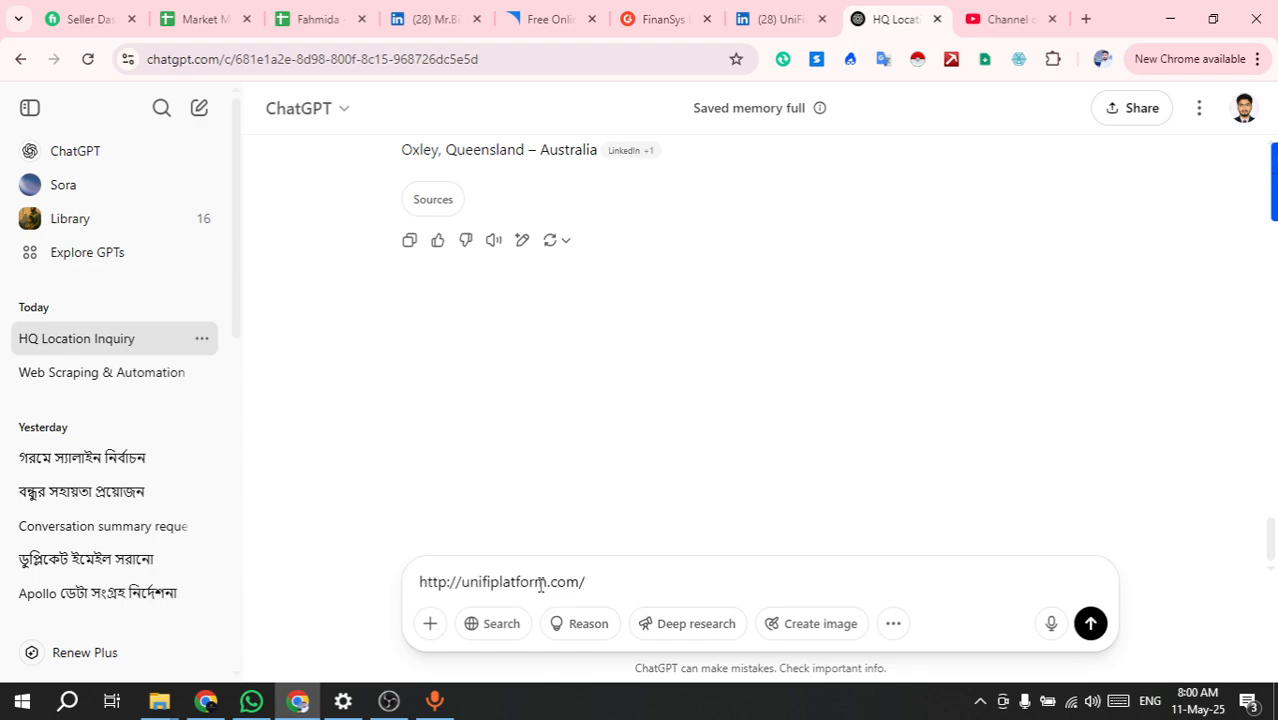
{"action": "key", "text": "Return"}
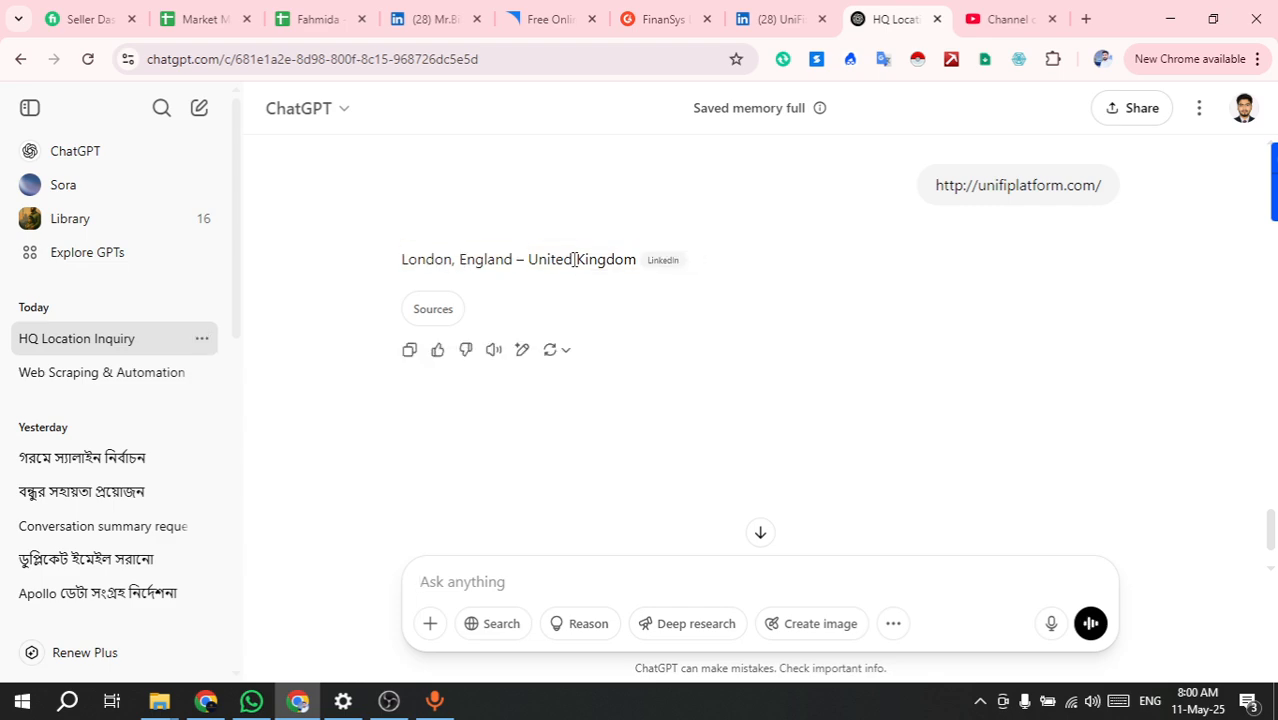
{"action": "left_click_drag", "start_coordinate": [390, 272], "coordinate": [638, 264]}
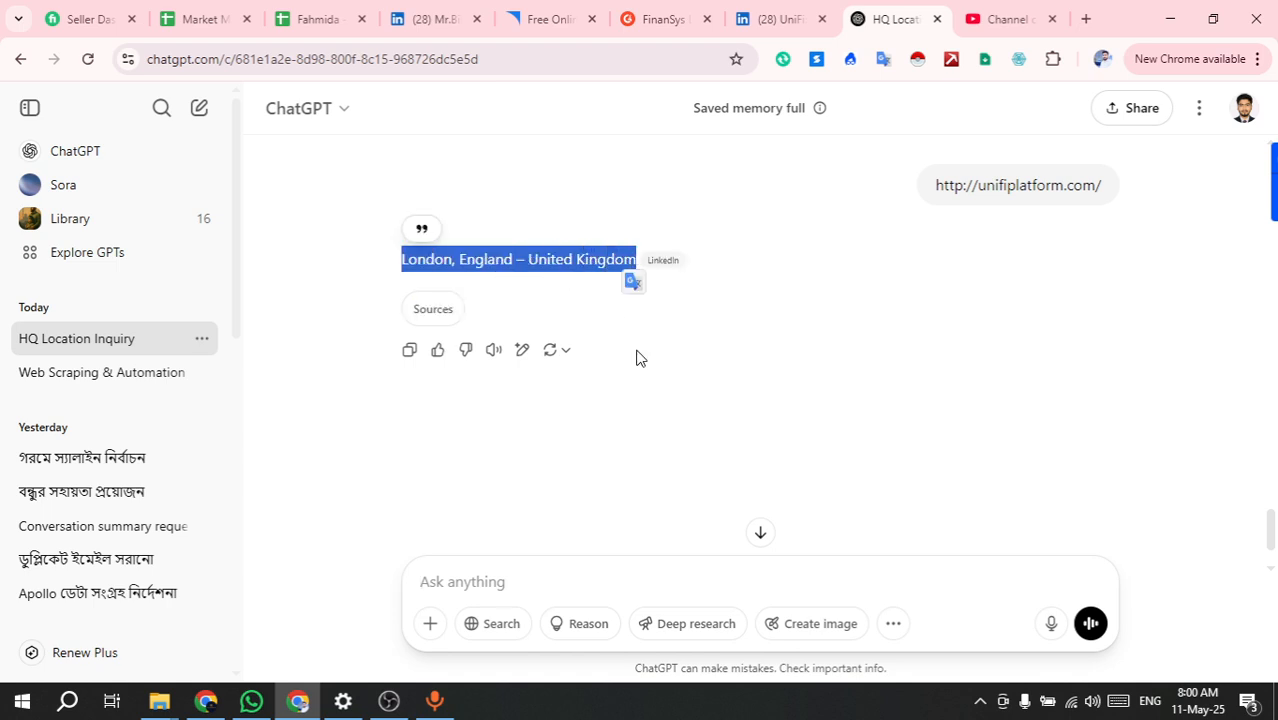
{"action": "left_click", "coordinate": [310, 20]}
{"action": "left_click", "coordinate": [388, 450]}
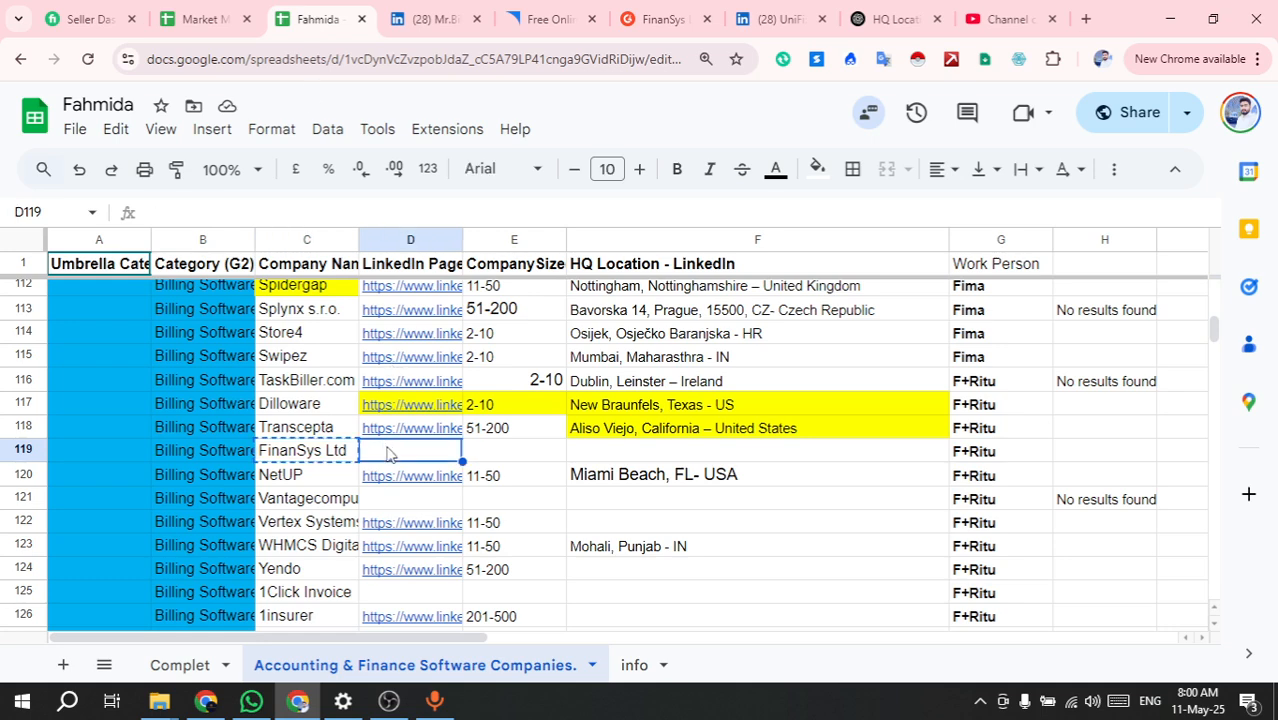
{"action": "key", "text": "super+v"}
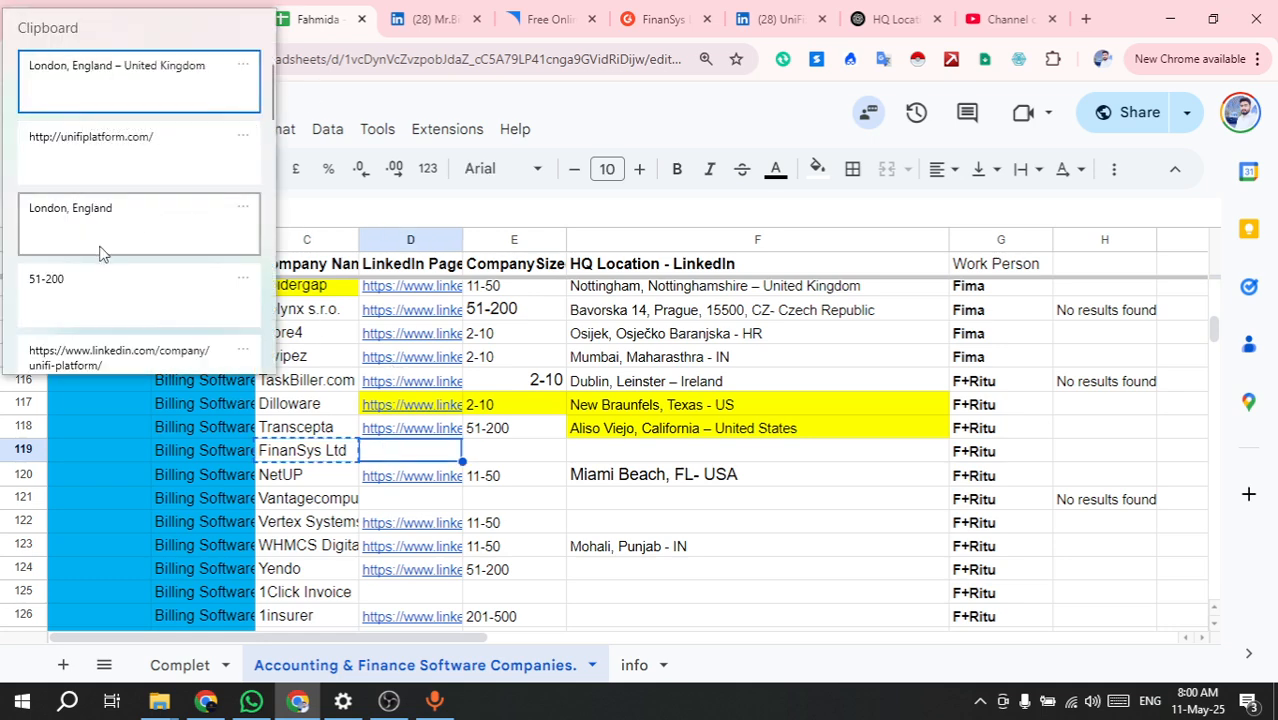
{"action": "left_click", "coordinate": [110, 360]}
{"action": "left_click", "coordinate": [544, 462]}
{"action": "key", "text": "super+v"}
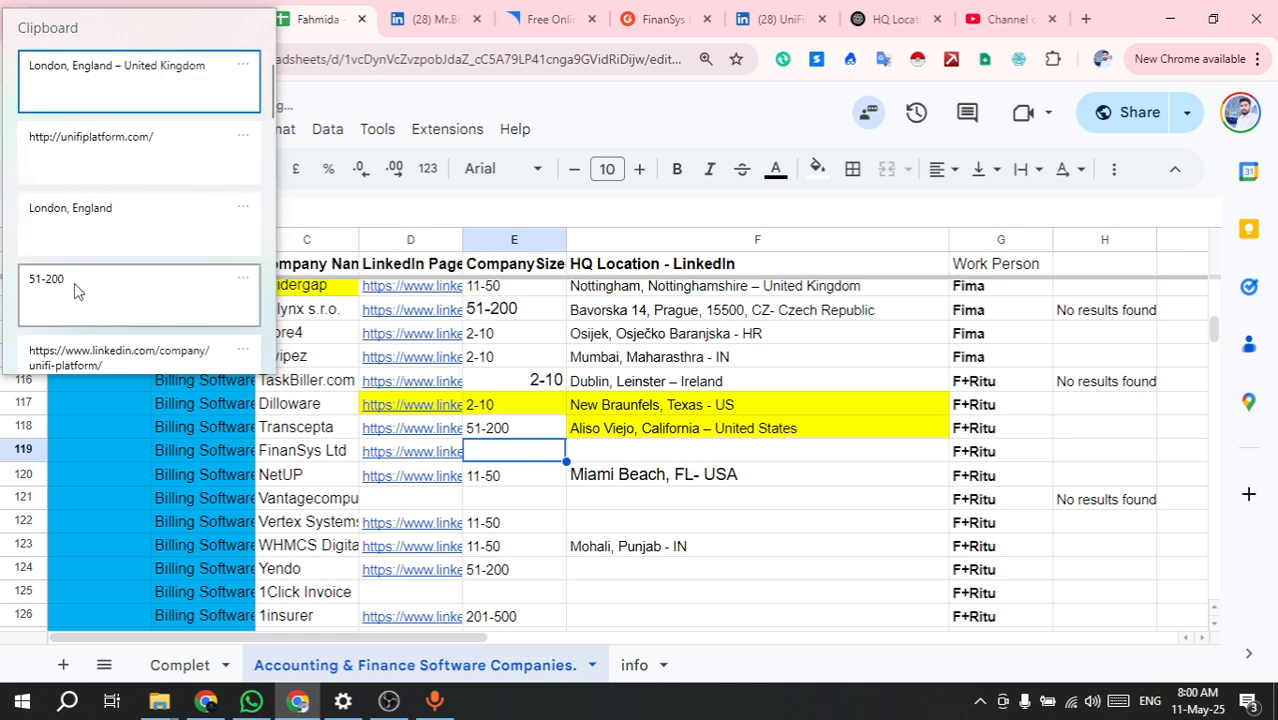
{"action": "left_click", "coordinate": [140, 296]}
Enter "London, England – United Kingdom" as the FinanSys Ltd HQ location and replace the Work Person entry with the worker's name
{"action": "left_click", "coordinate": [610, 452]}
{"action": "key", "text": "super+v"}
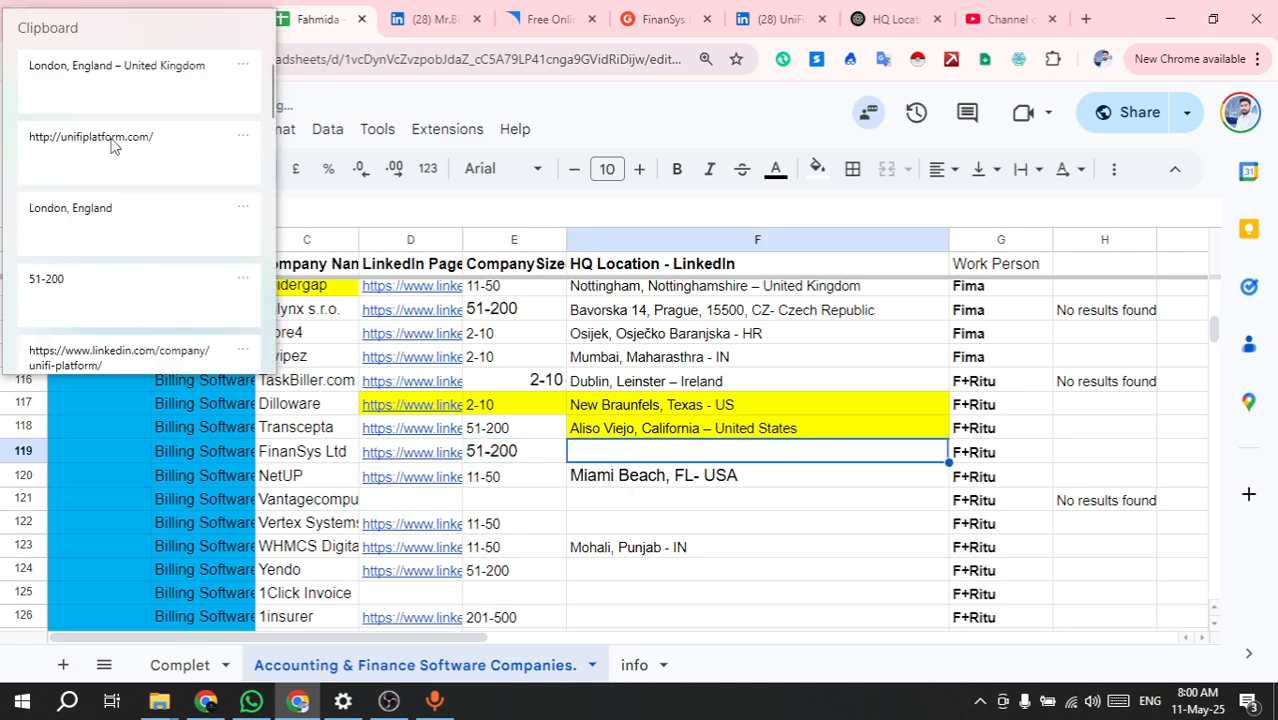
{"action": "key", "text": "Return"}
{"action": "left_click", "coordinate": [970, 460]}
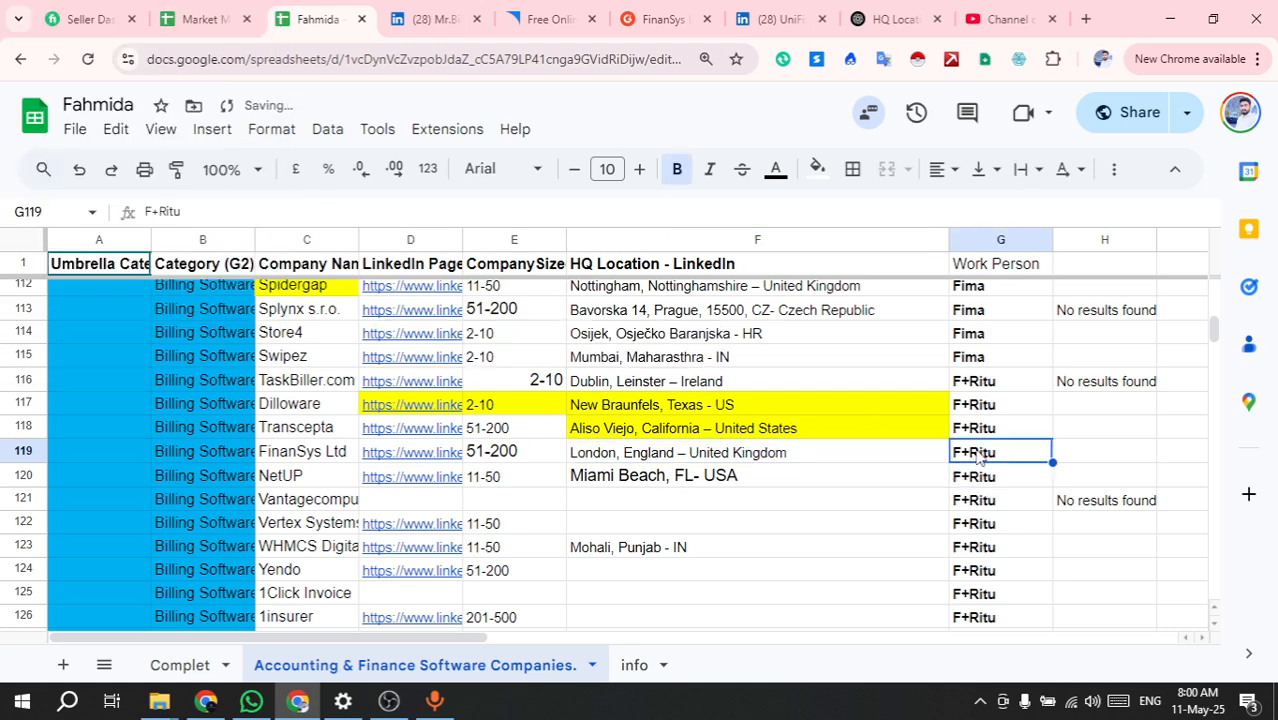
{"action": "type", "text": "Tufazzal"}
{"action": "left_click", "coordinate": [872, 530]}
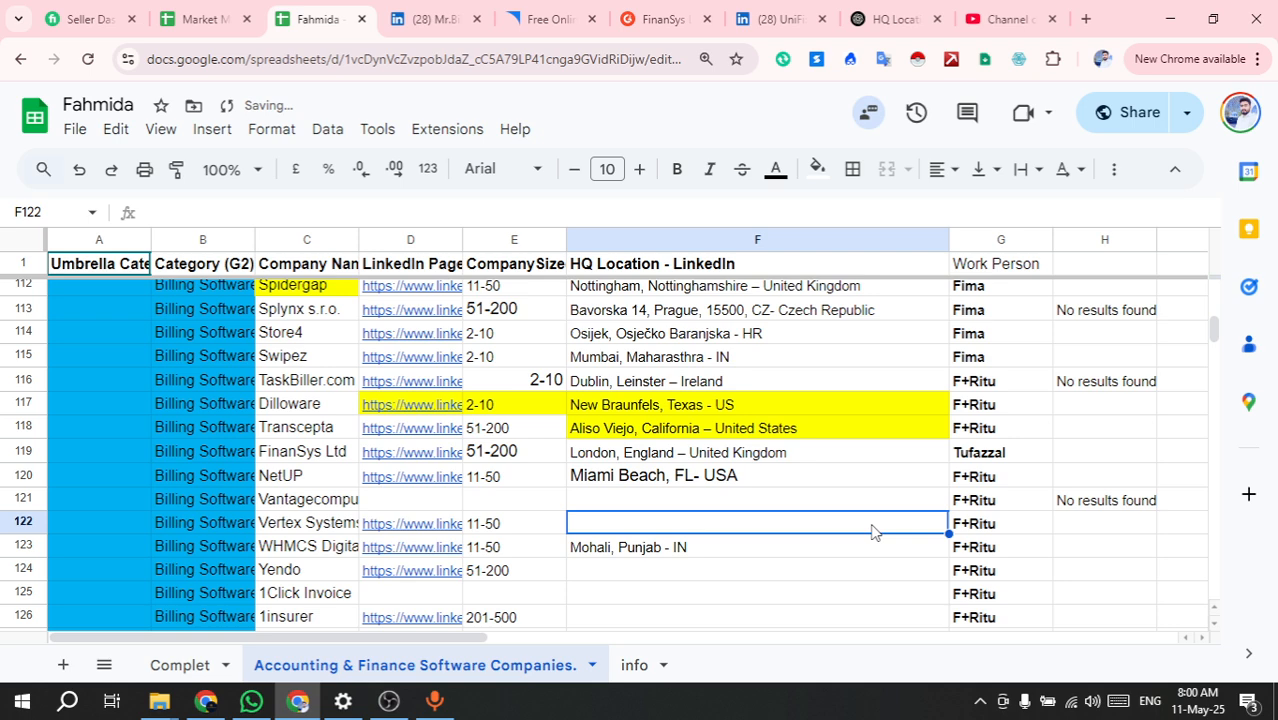
Copy the company name Vantagecomputing from the companies sheet and search G2 for it
{"action": "left_click", "coordinate": [305, 500]}
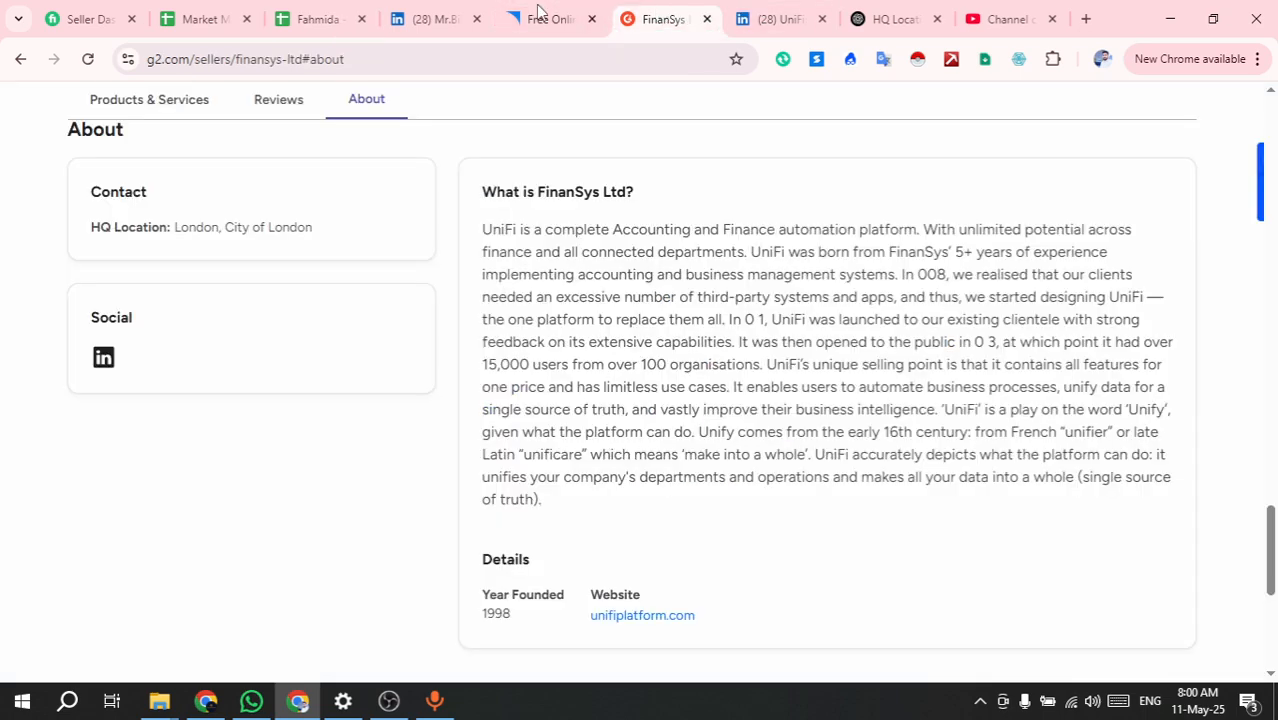
{"action": "left_click", "coordinate": [693, 18]}
{"action": "scroll", "coordinate": [337, 534], "scroll_direction": "up", "scroll_amount": 20}
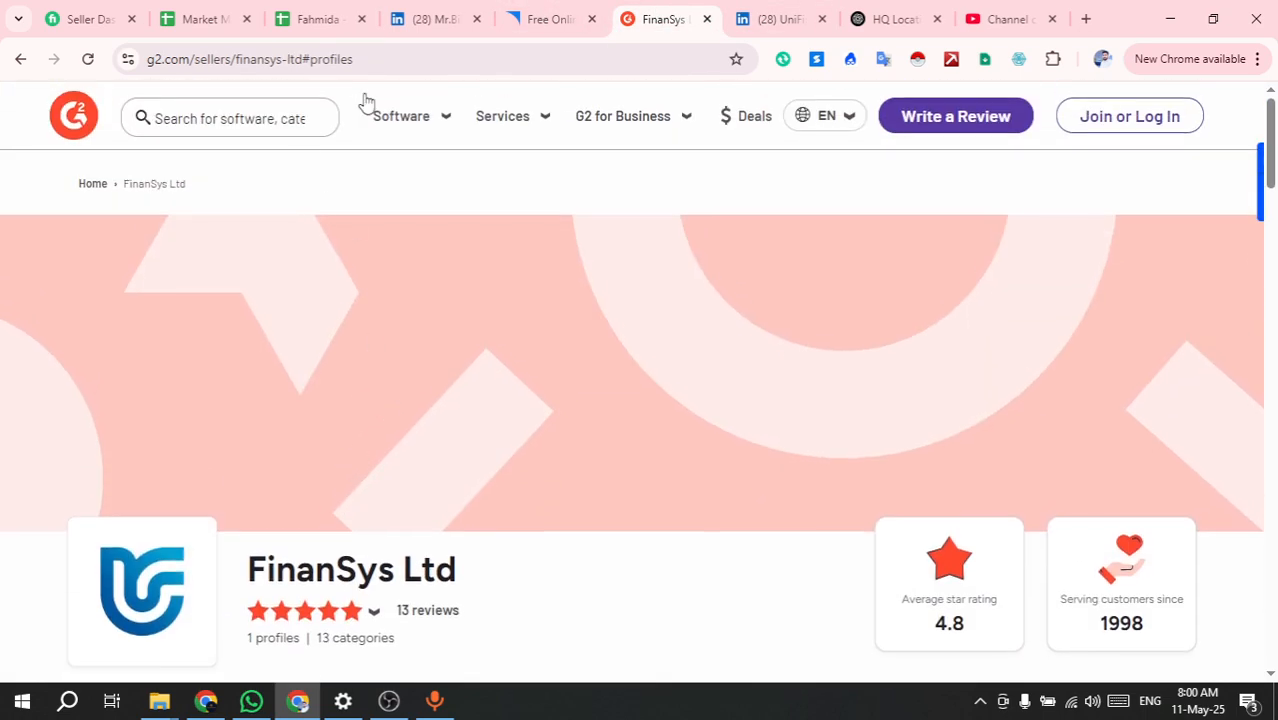
{"action": "left_click", "coordinate": [254, 115]}
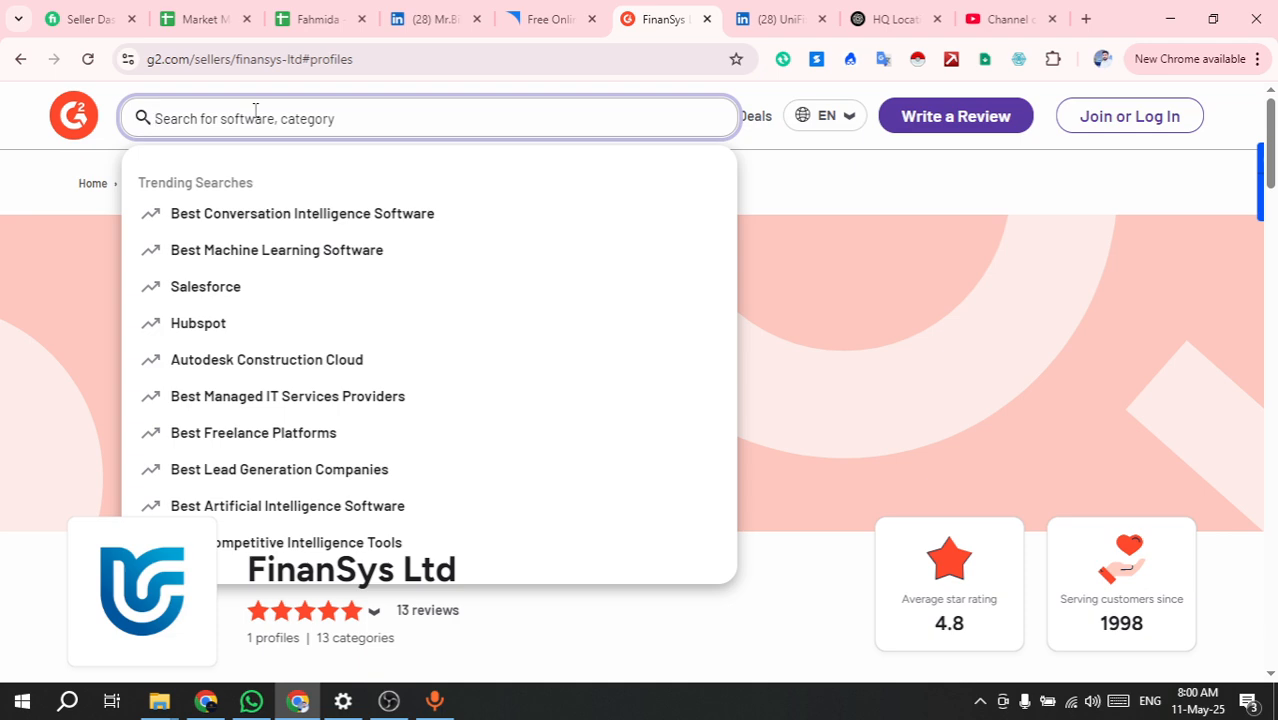
{"action": "key", "text": "ctrl+v"}
{"action": "key", "text": "Return"}
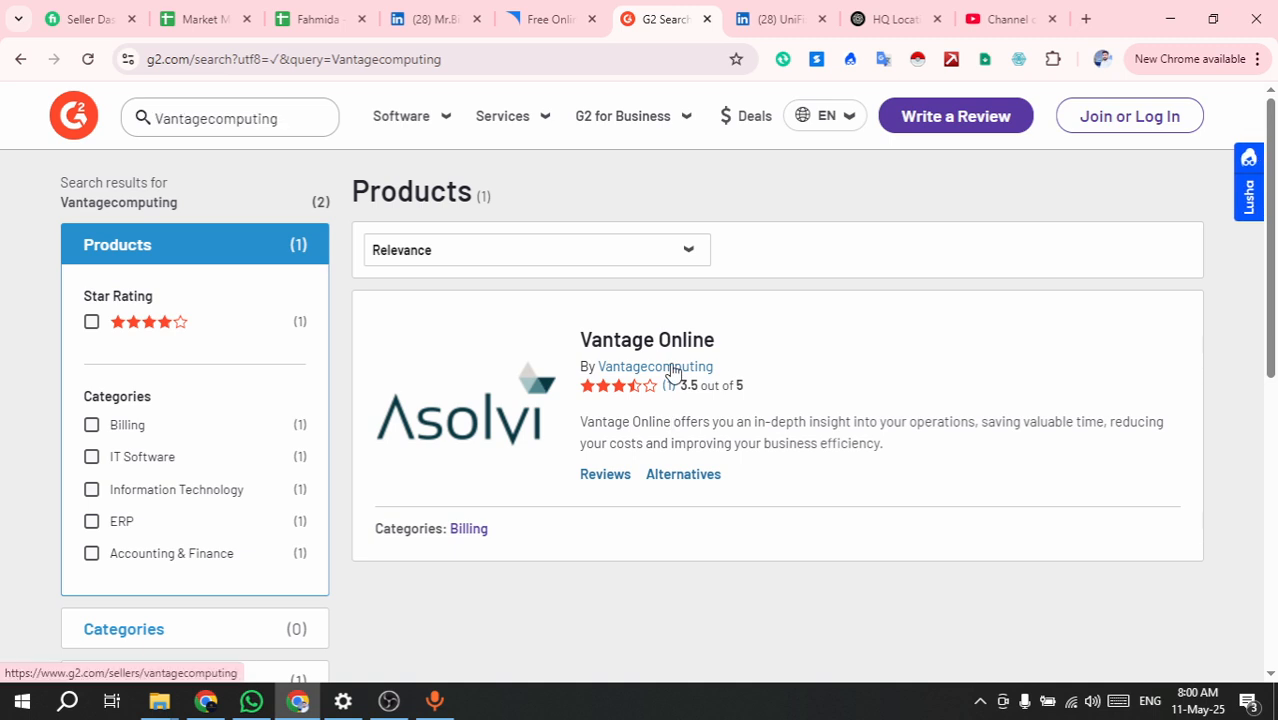
Open the Vantagecomputing seller's LinkedIn page from G2, close the old UniFi page, and examine the overview for company size and headquarters
{"action": "left_click", "coordinate": [669, 368]}
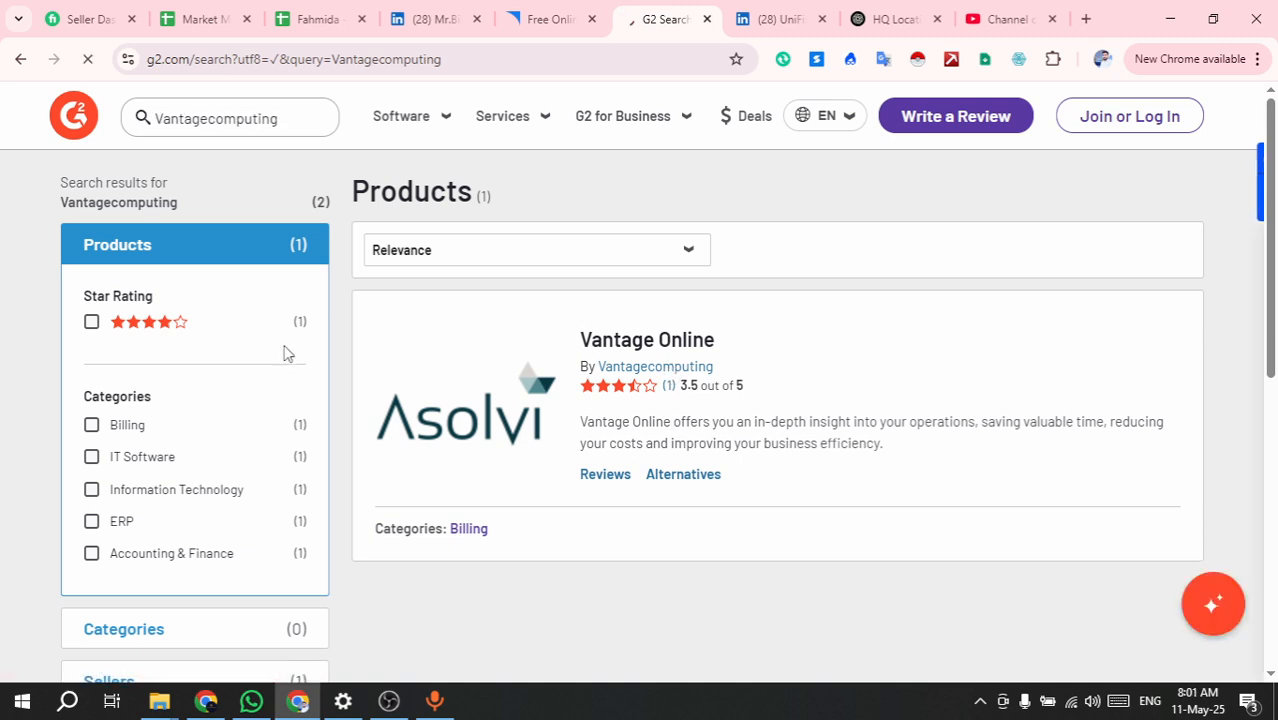
{"action": "scroll", "coordinate": [380, 420], "scroll_direction": "down", "scroll_amount": 3}
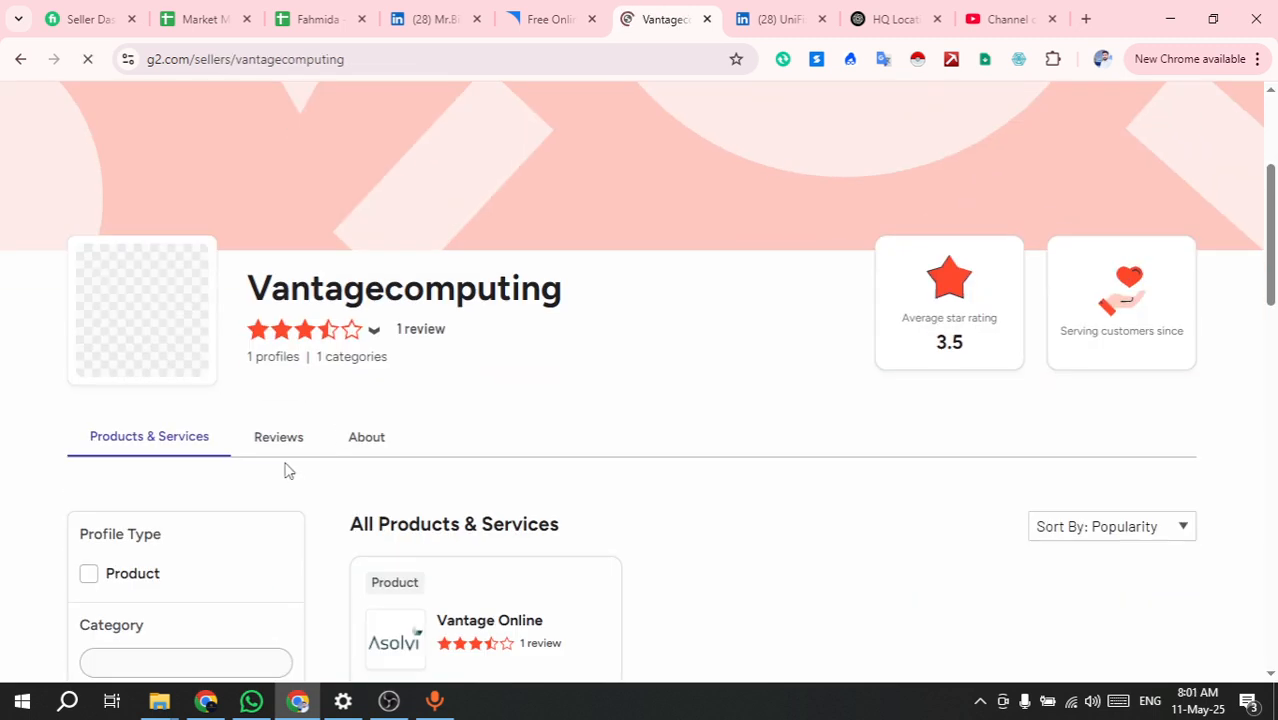
{"action": "left_click", "coordinate": [370, 440]}
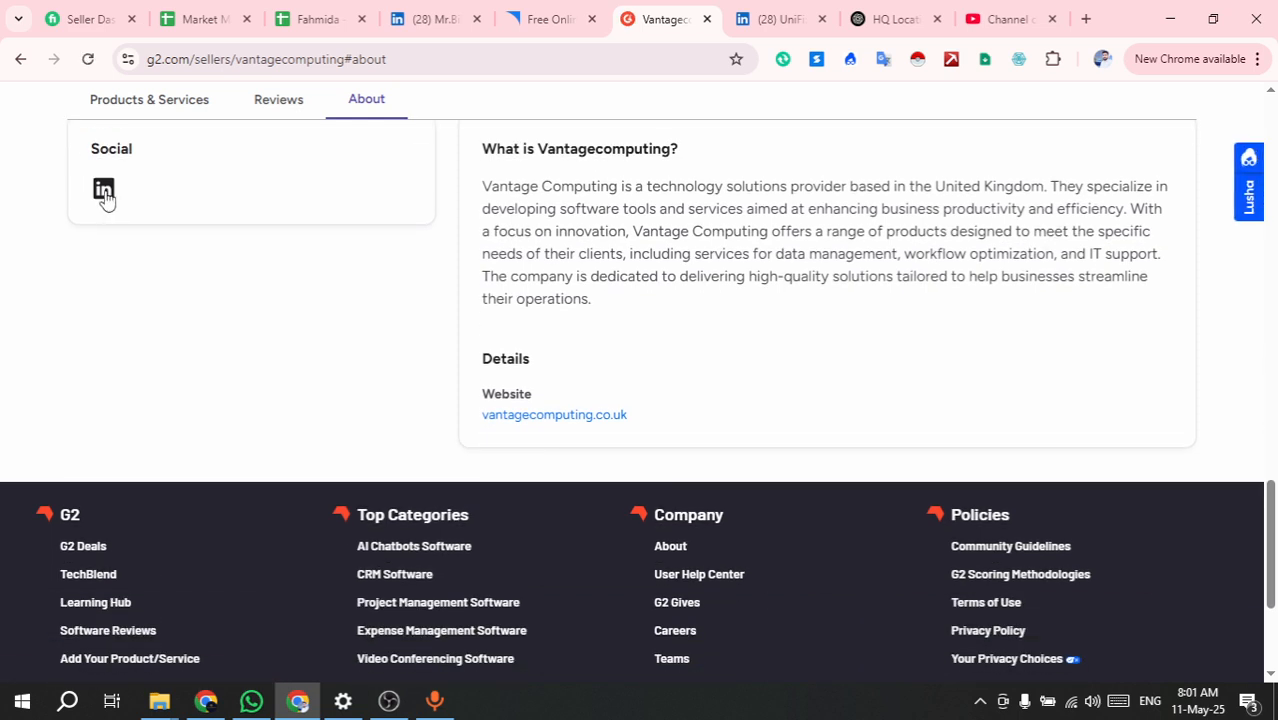
{"action": "left_click", "coordinate": [104, 199]}
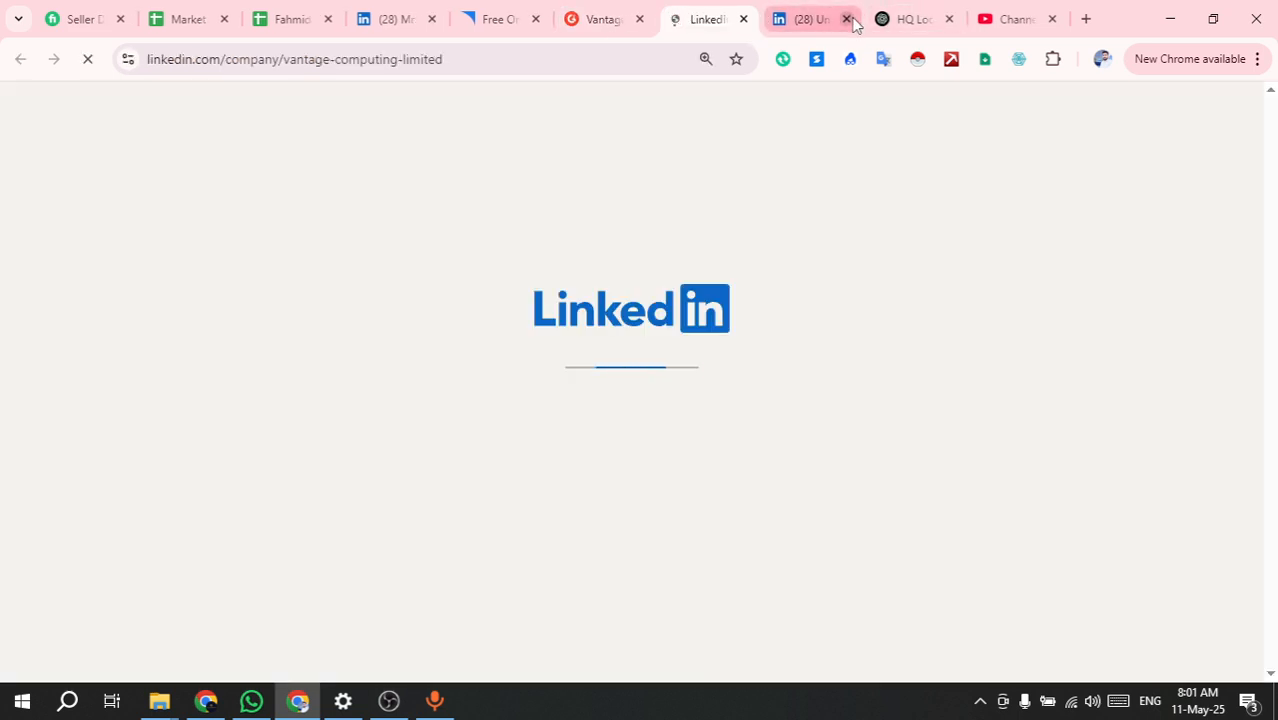
{"action": "left_click", "coordinate": [846, 19]}
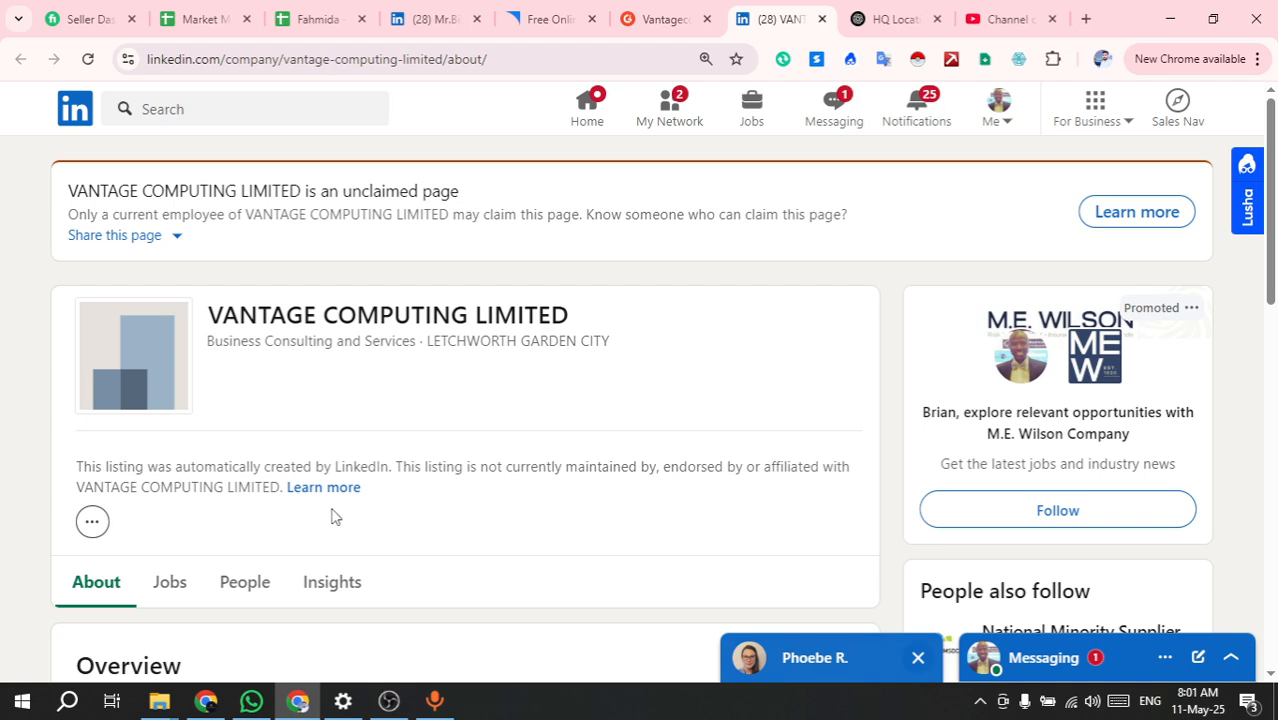
{"action": "scroll", "coordinate": [337, 448], "scroll_direction": "down", "scroll_amount": 2}
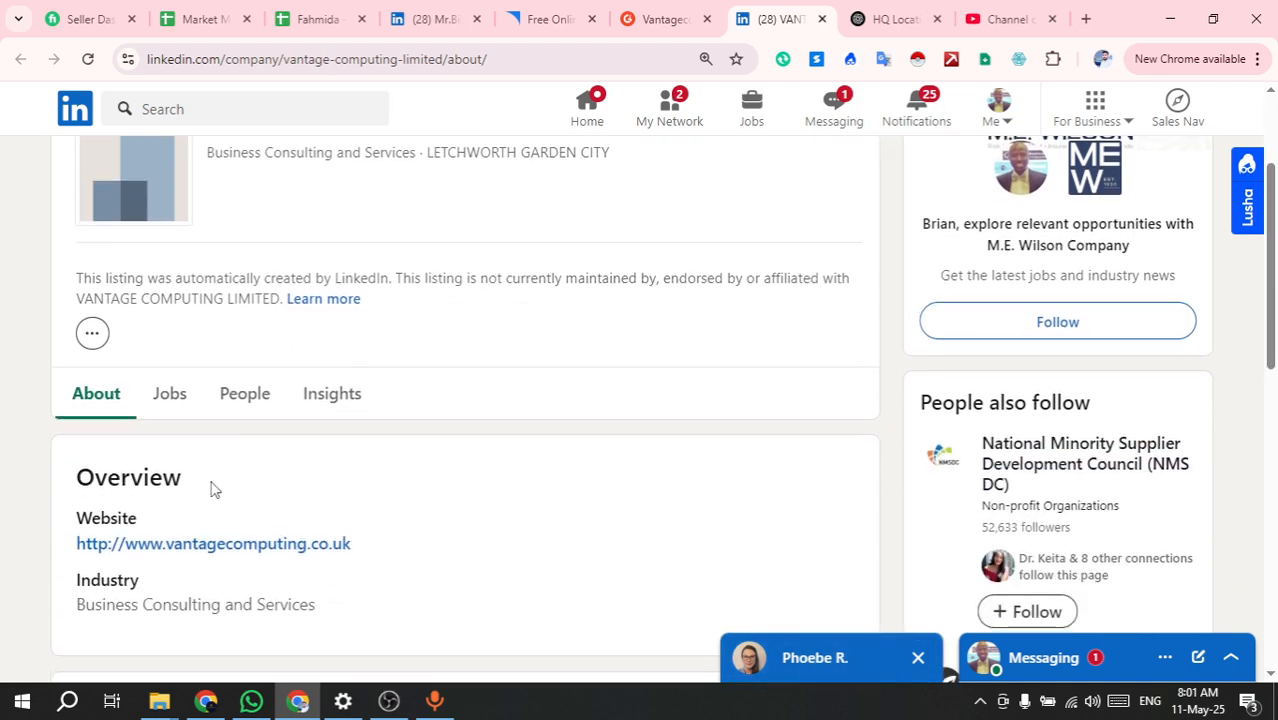
{"action": "scroll", "coordinate": [200, 505], "scroll_direction": "down", "scroll_amount": 2}
{"action": "scroll", "coordinate": [163, 522], "scroll_direction": "up", "scroll_amount": 1}
{"action": "scroll", "coordinate": [237, 400], "scroll_direction": "down", "scroll_amount": 2}
{"action": "scroll", "coordinate": [267, 377], "scroll_direction": "up", "scroll_amount": 5}
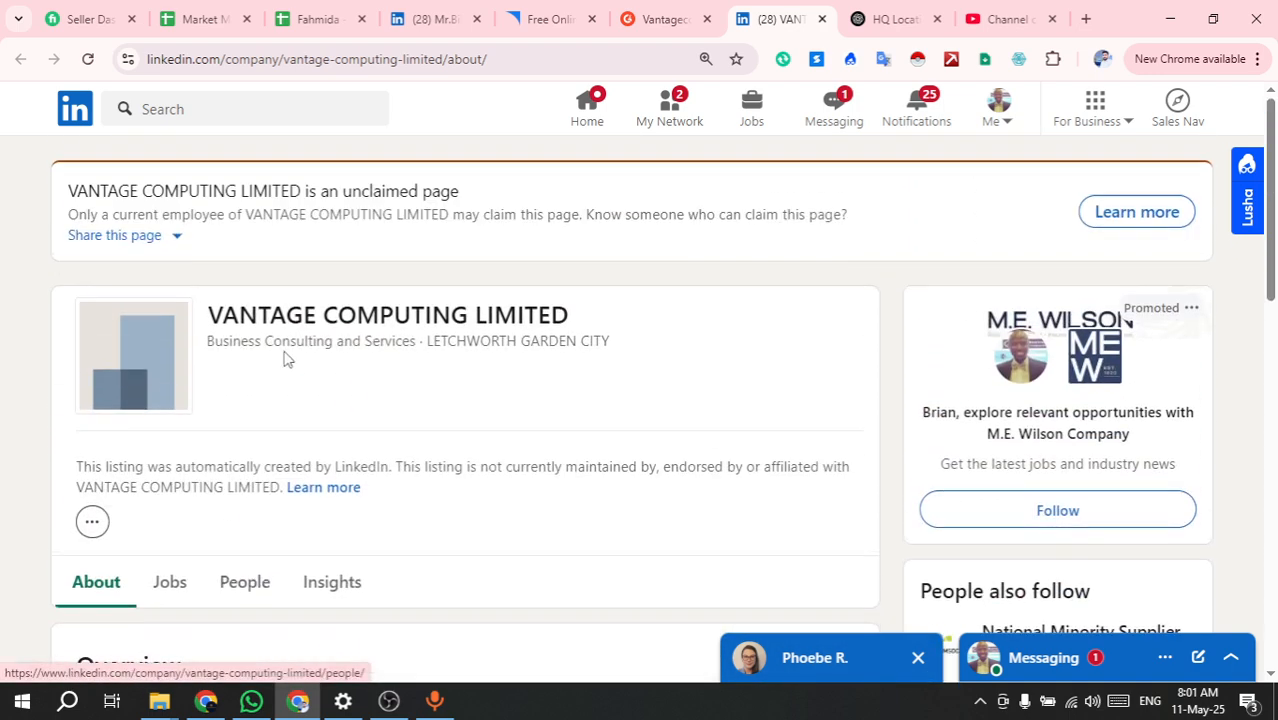
Delete the Vantagecomputing row from the companies sheet
{"action": "left_click", "coordinate": [318, 19]}
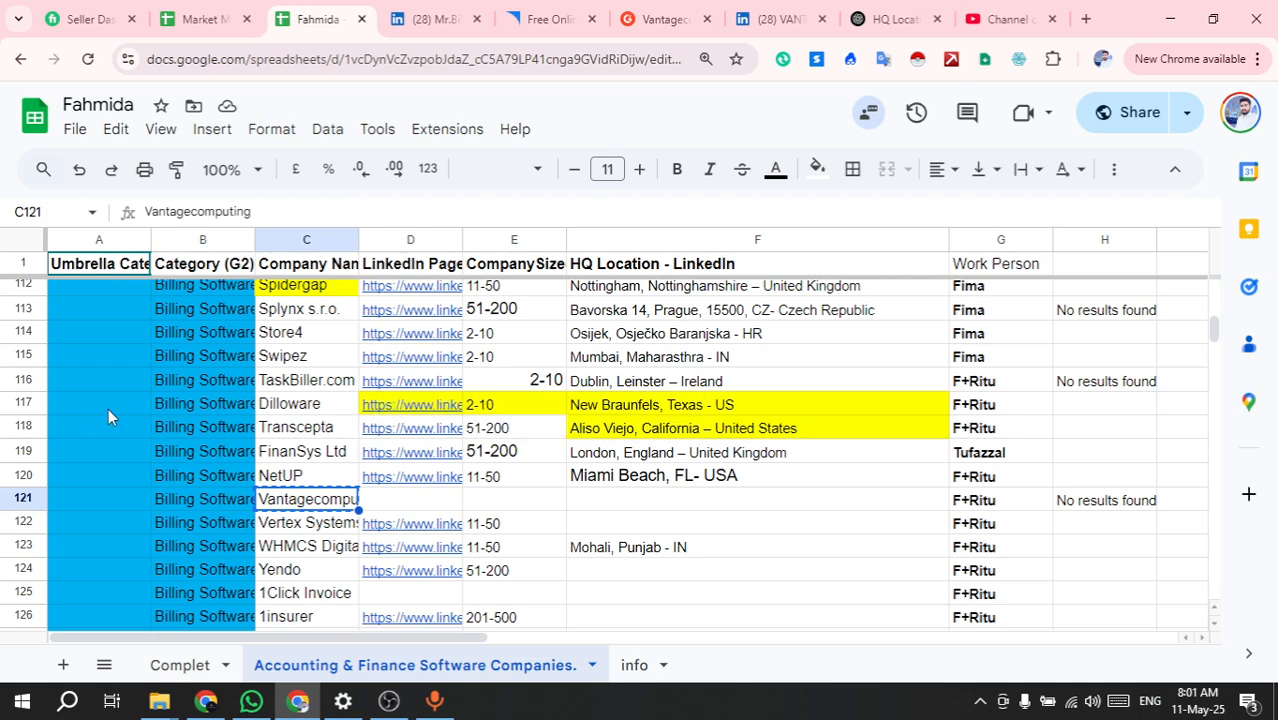
{"action": "left_click", "coordinate": [28, 500]}
{"action": "right_click", "coordinate": [28, 500]}
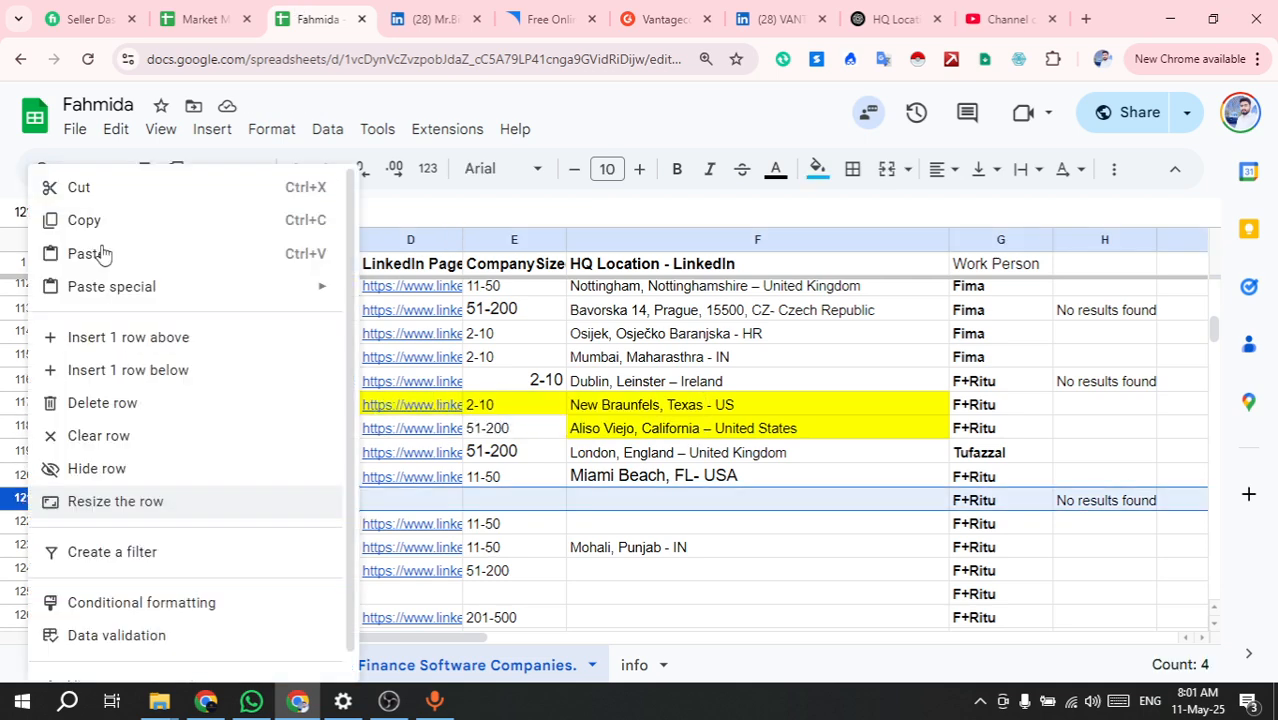
{"action": "left_click", "coordinate": [62, 403]}
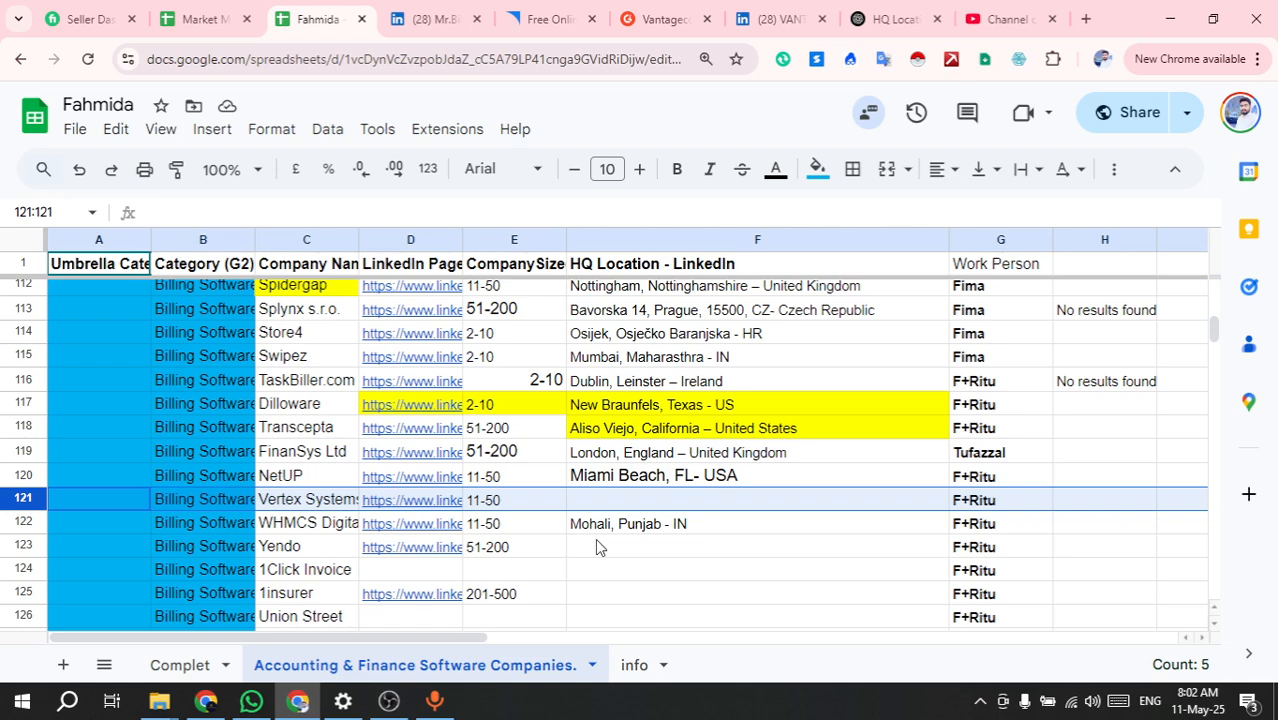
{"action": "scroll", "coordinate": [849, 620], "scroll_direction": "up", "scroll_amount": 1}
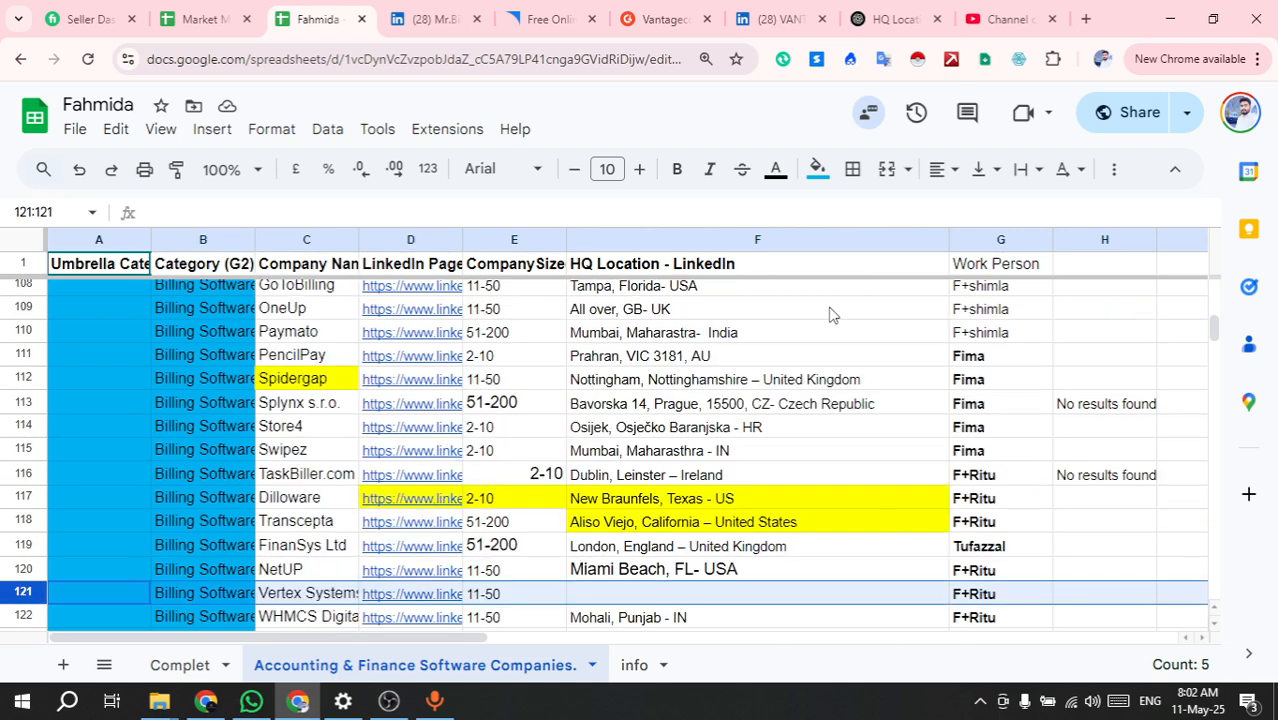
{"action": "scroll", "coordinate": [760, 531], "scroll_direction": "down", "scroll_amount": 1}
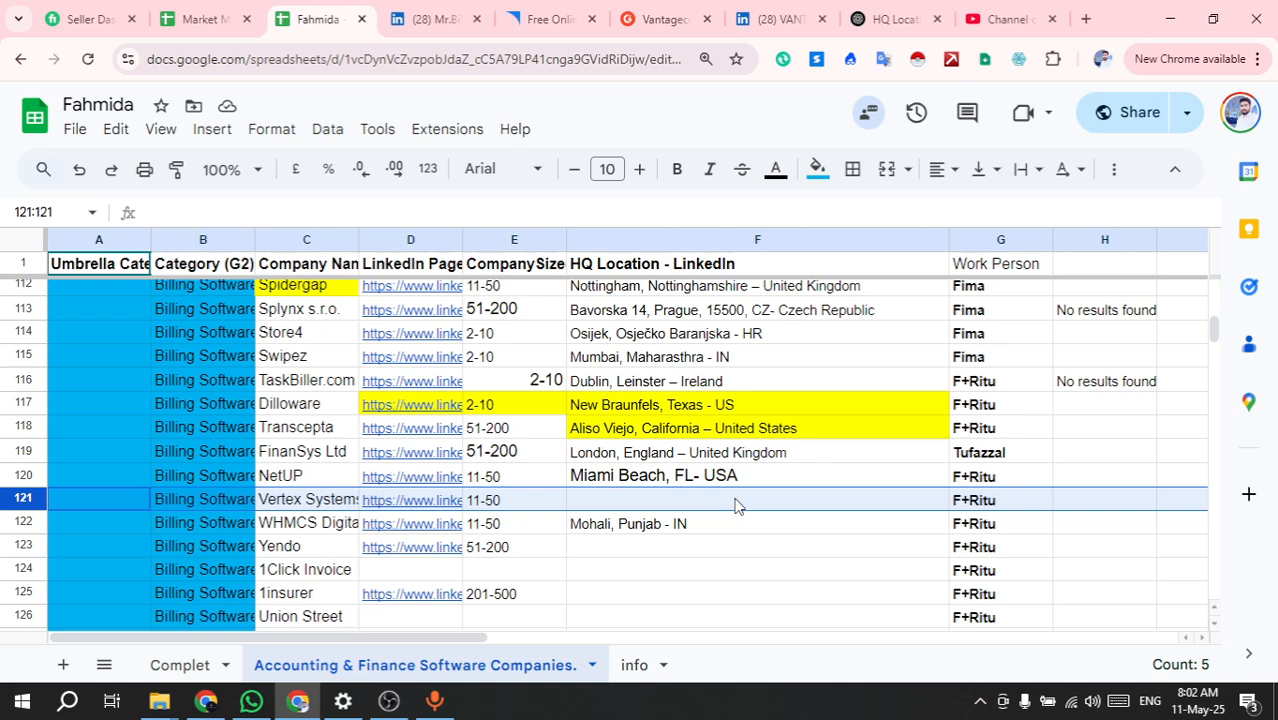
{"action": "left_click", "coordinate": [734, 508]}
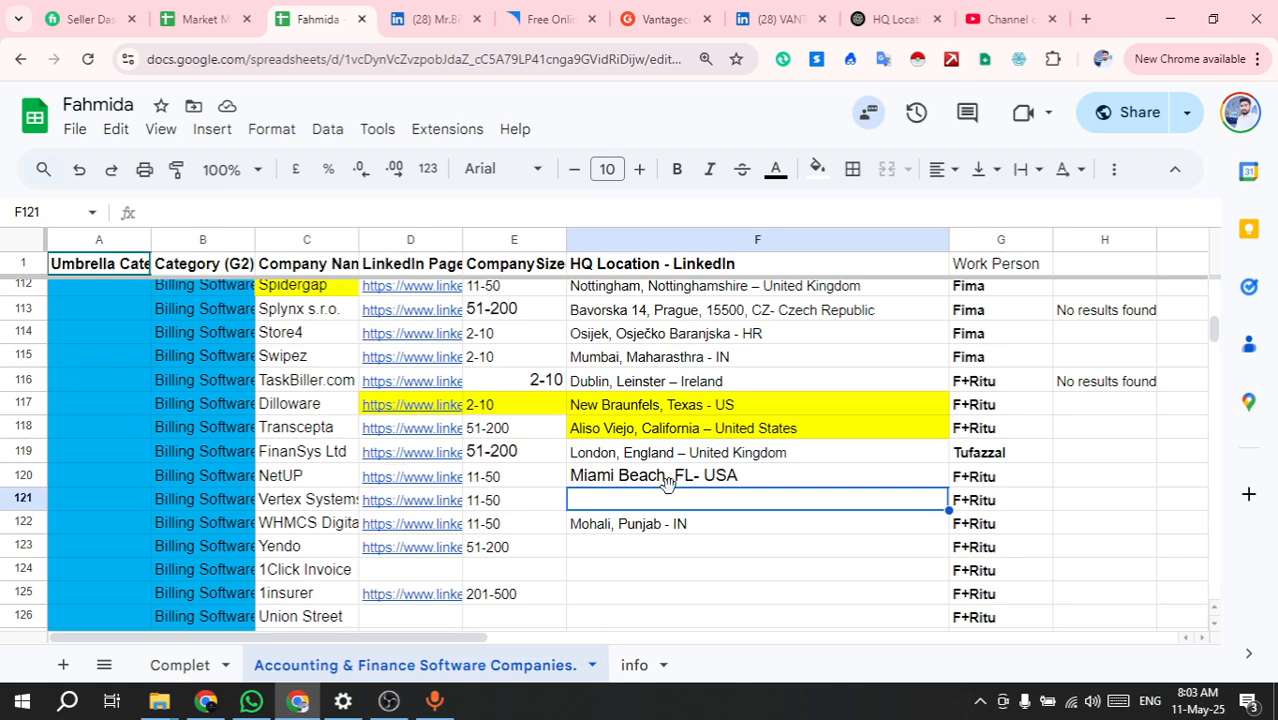
{"action": "mouse_move", "coordinate": [400, 504]}
{"action": "left_click", "coordinate": [681, 582]}
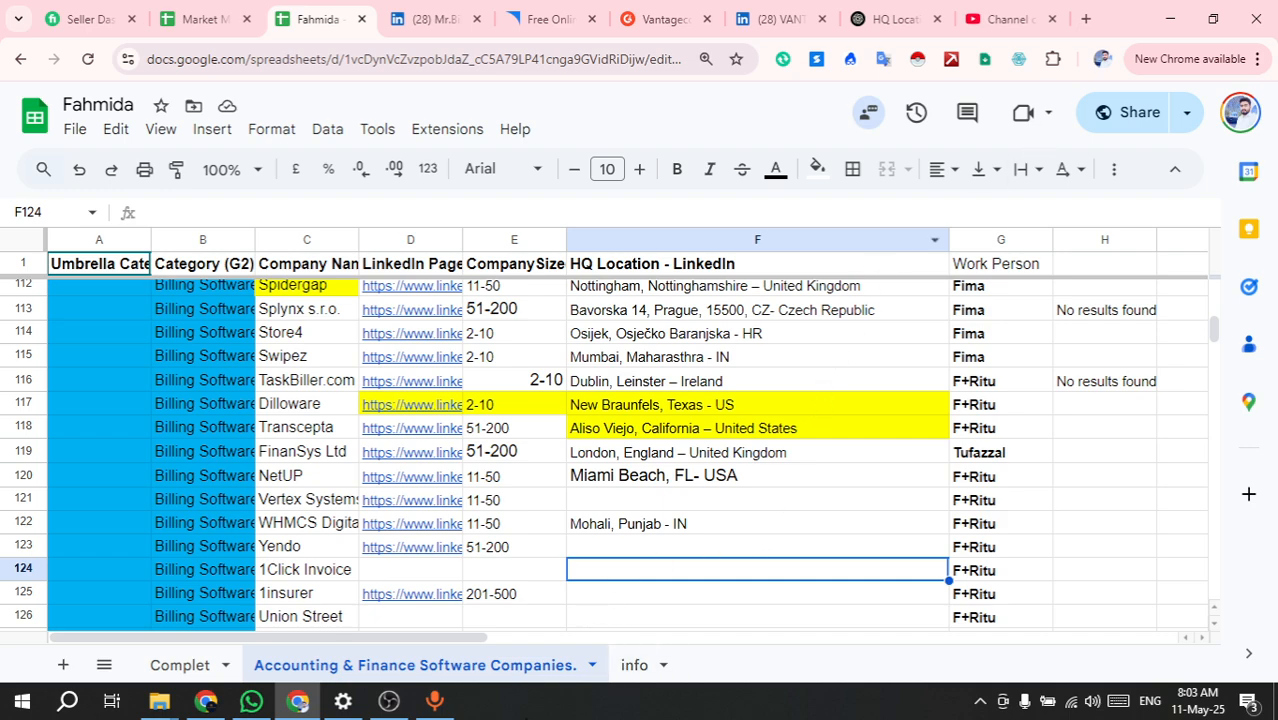
{"action": "left_click", "coordinate": [389, 701]}
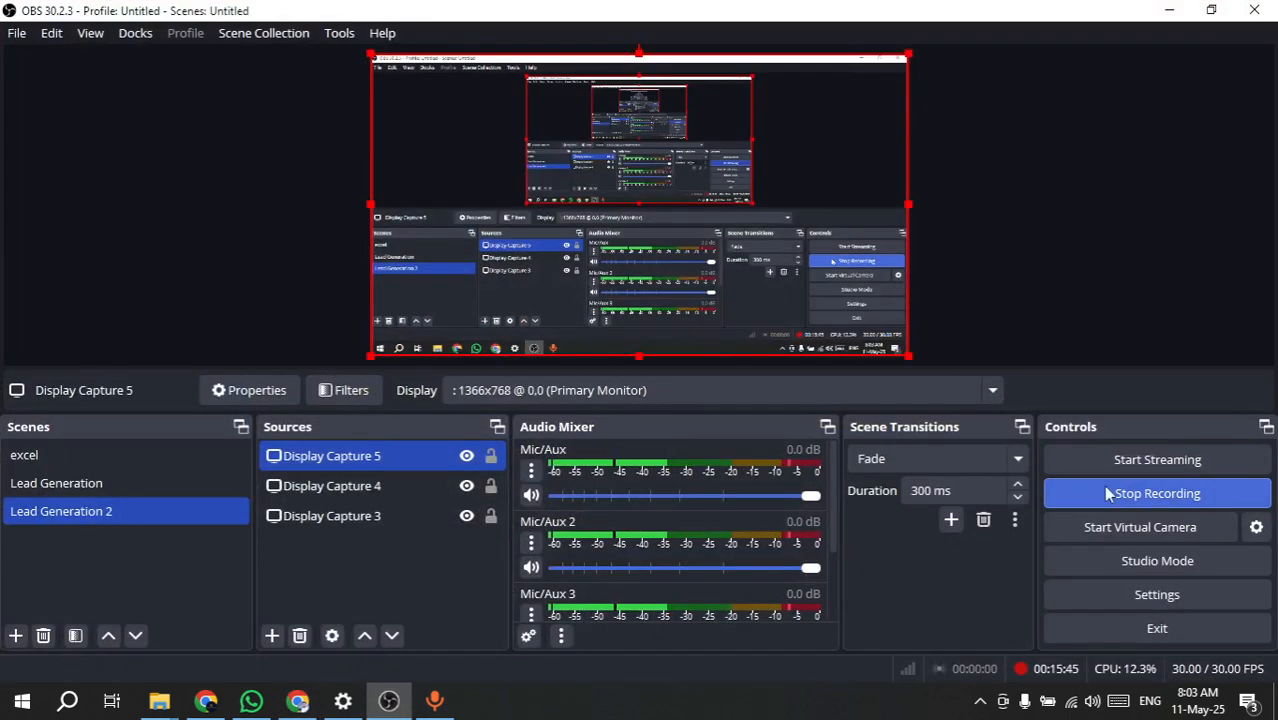